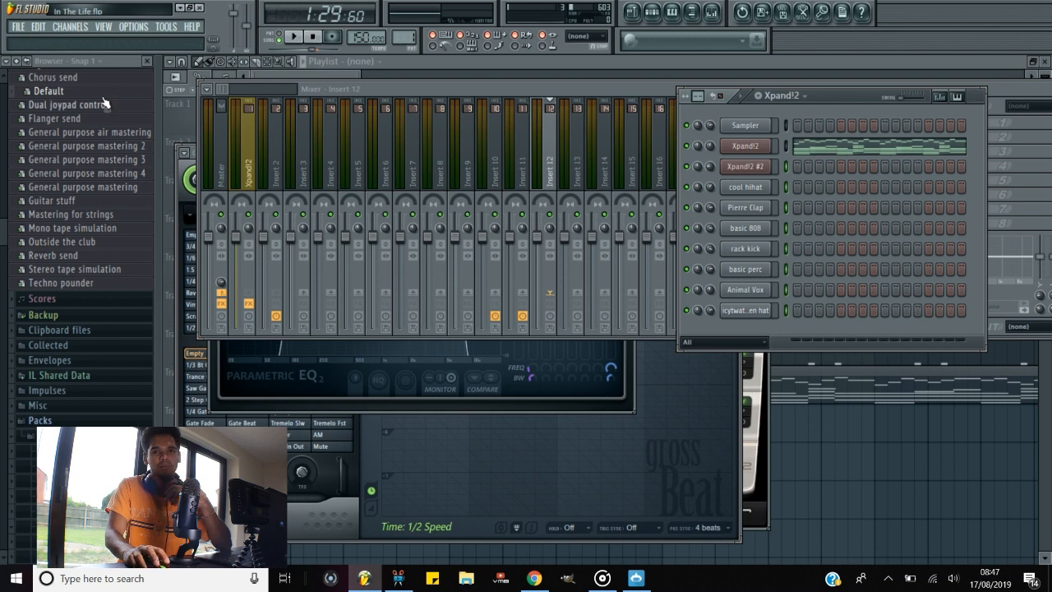
Apply the Default mixer preset to the Master track and load Fruity Soft Clipper in its last effect slot.
drag(100, 96, 210, 169)
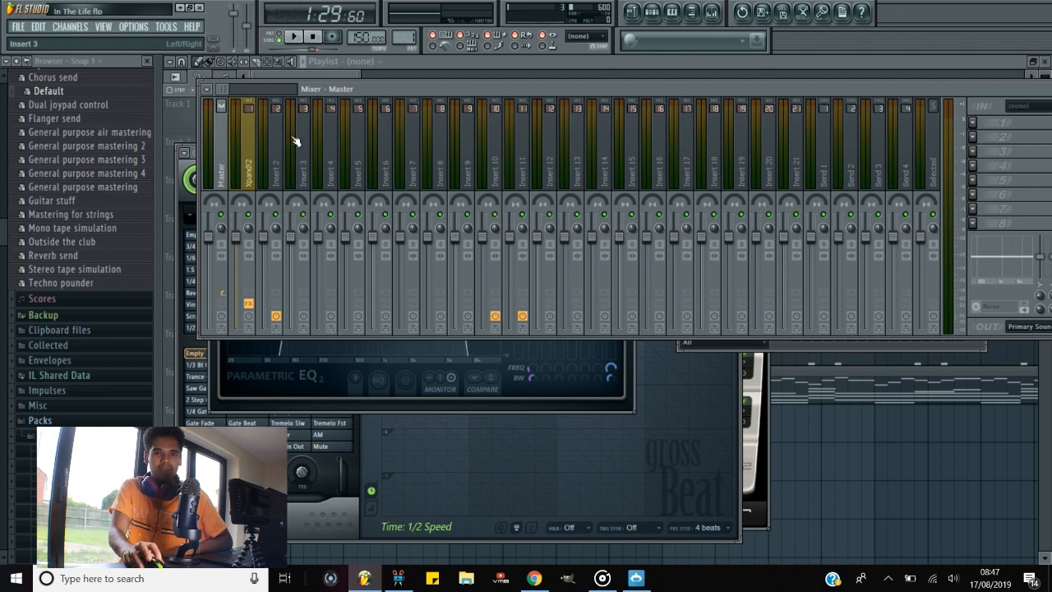
click(214, 163)
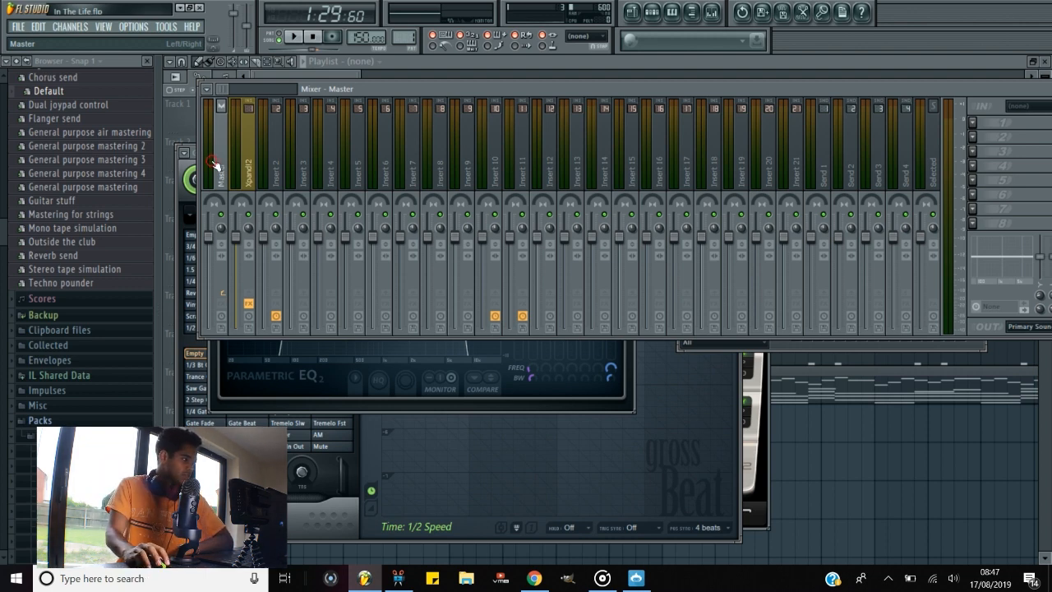
click(977, 226)
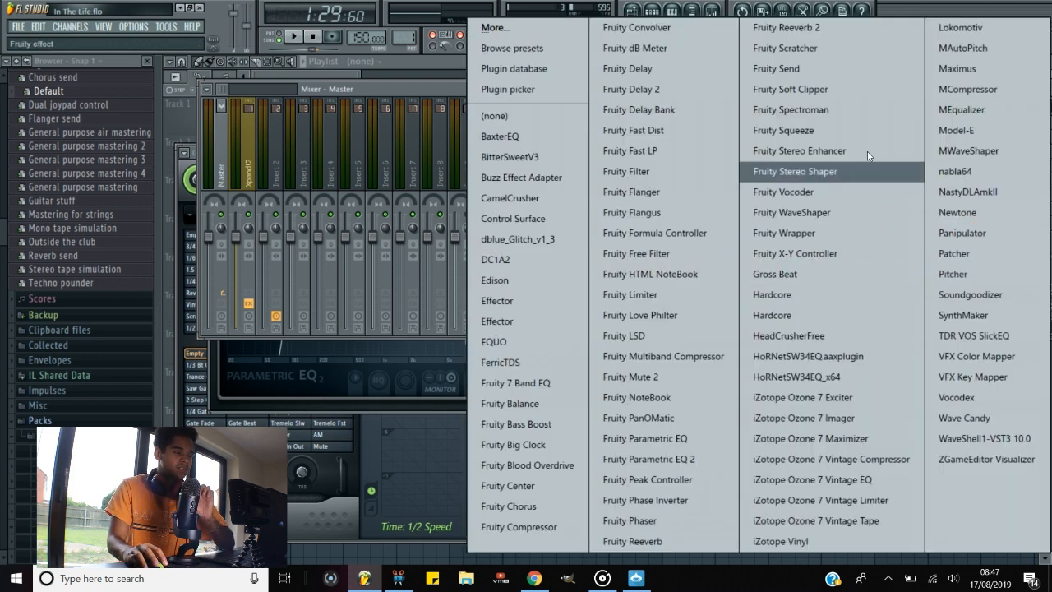
click(834, 93)
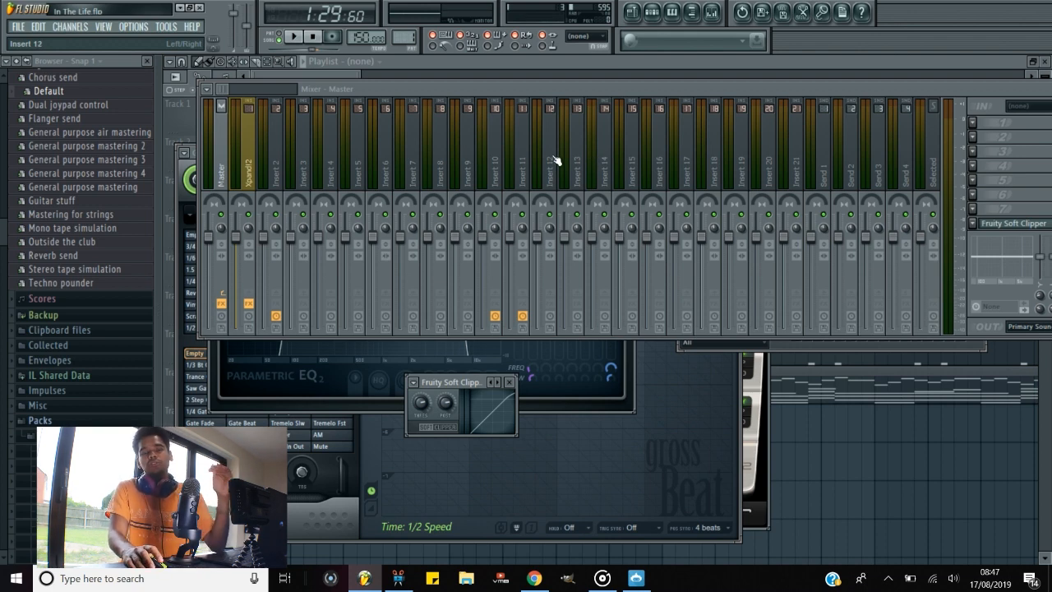
Link the channels from Xpand!2 #2 through icytwat open hat to consecutive mixer tracks starting from Insert 2.
click(651, 12)
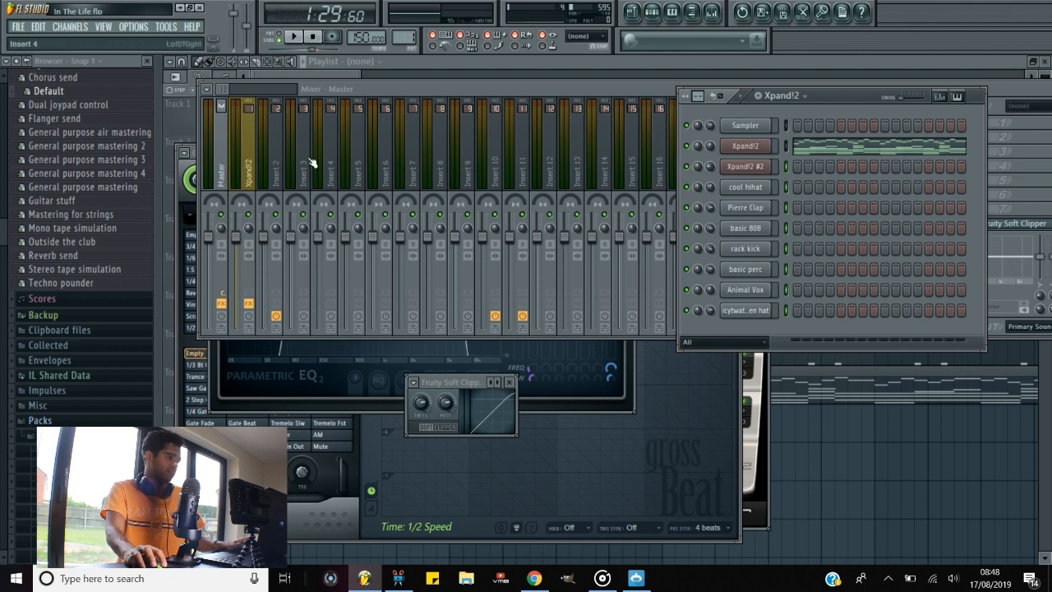
click(277, 165)
right_click(275, 162)
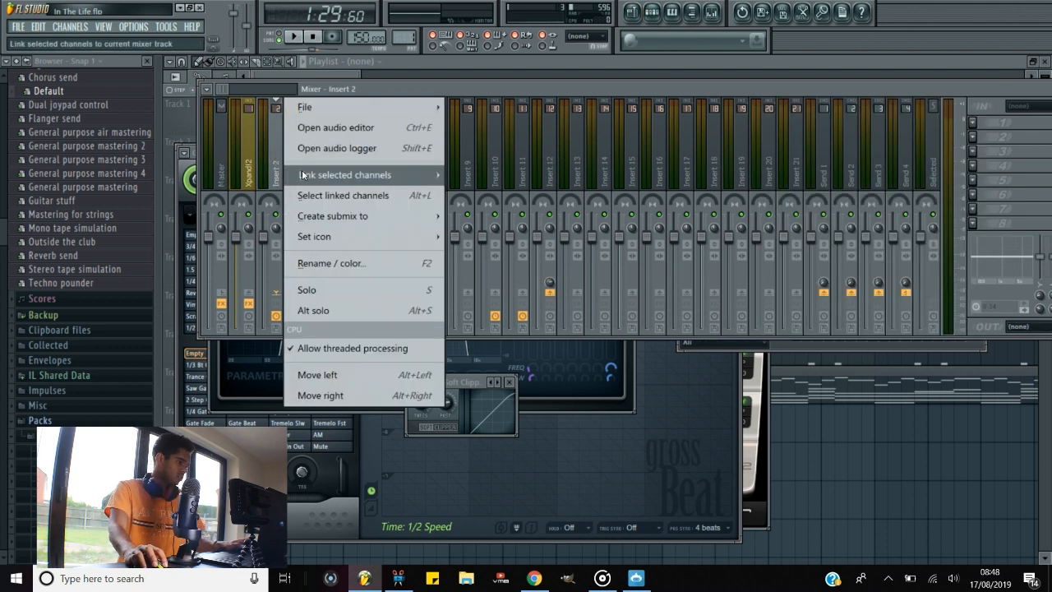
mouse_move(304, 175)
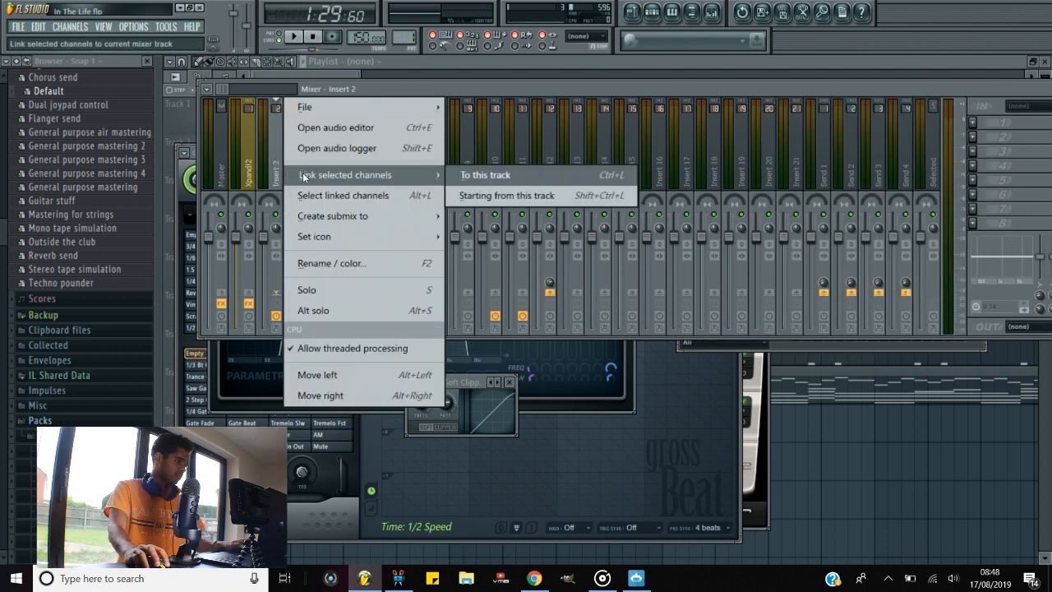
click(481, 197)
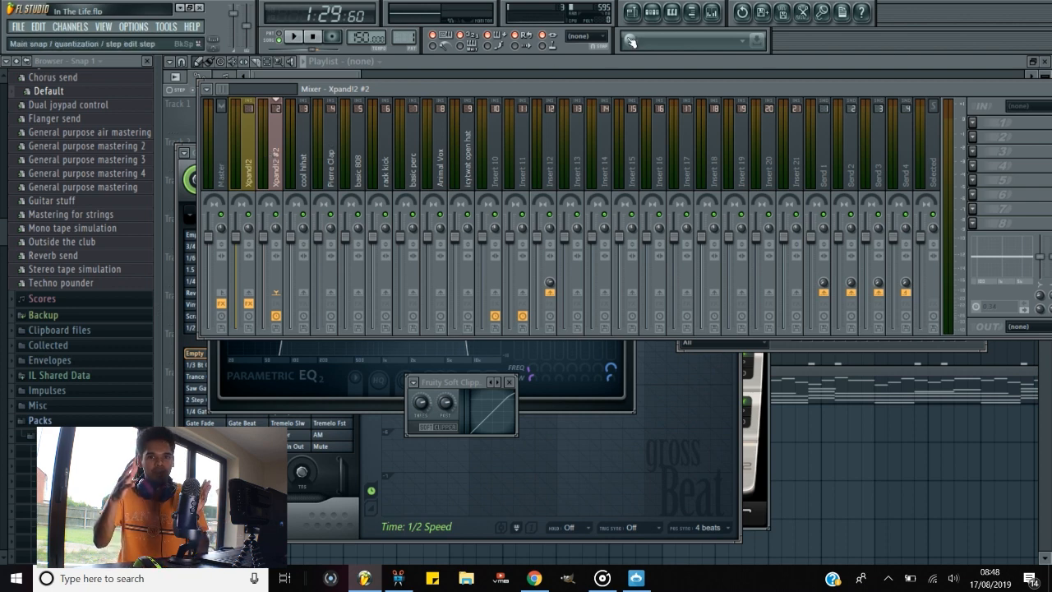
click(652, 12)
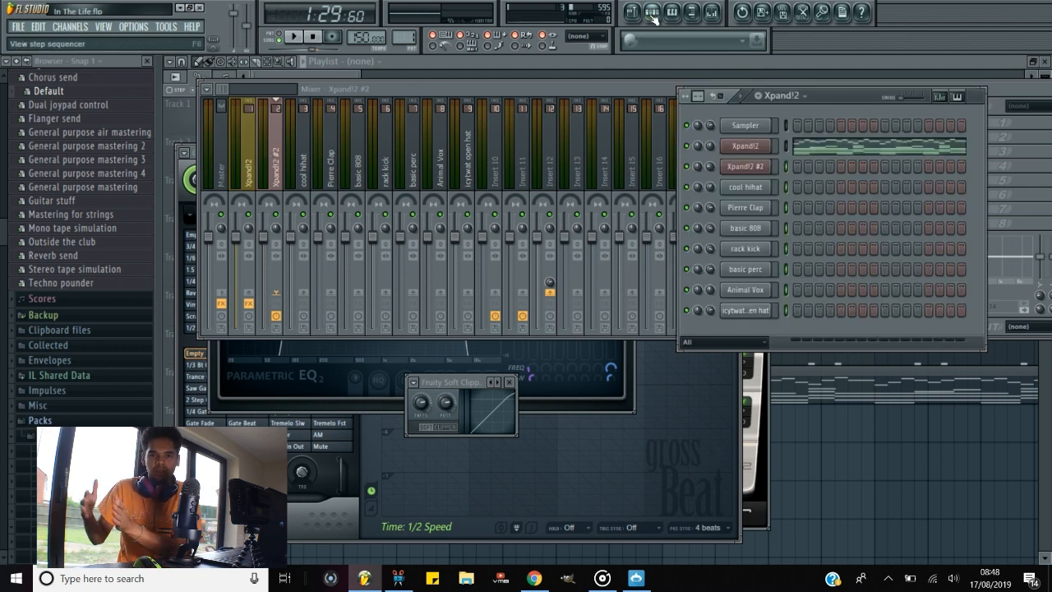
click(652, 12)
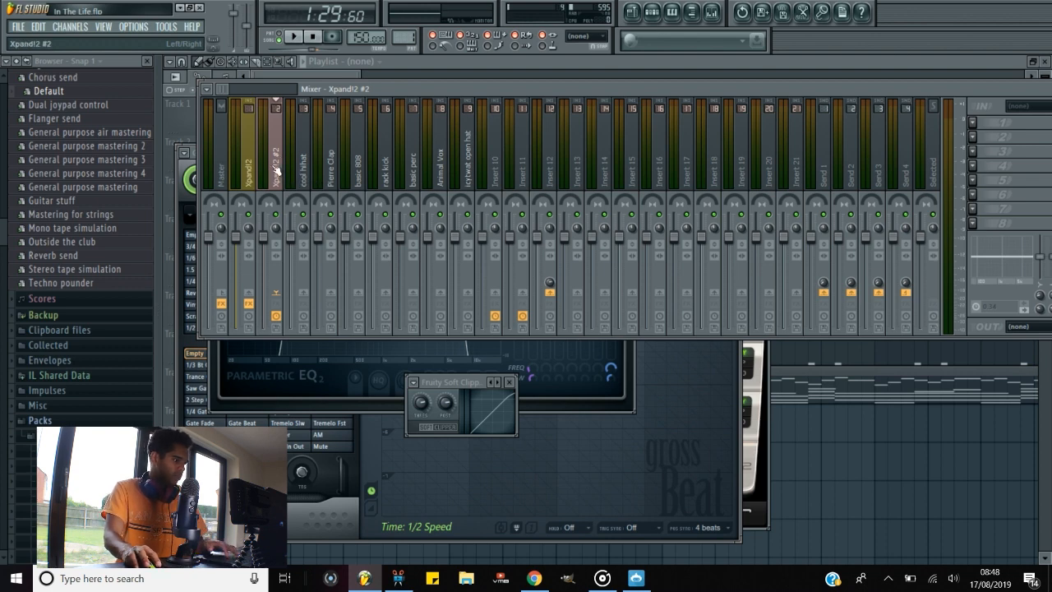
Colour the Xpand!2 #2 mixer track olive yellow.
double_click(268, 164)
click(395, 118)
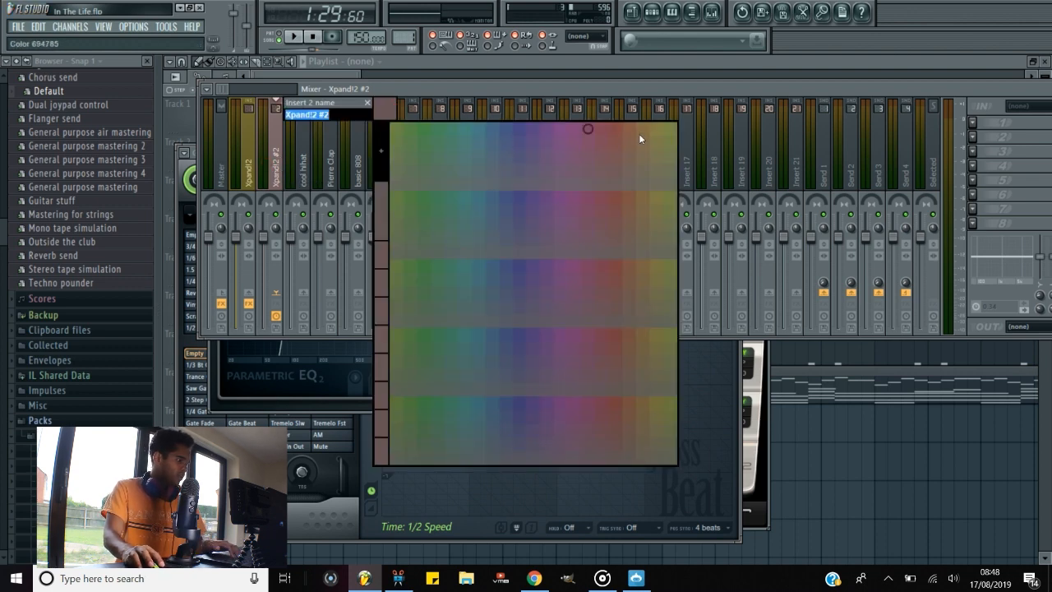
click(664, 125)
key(Return)
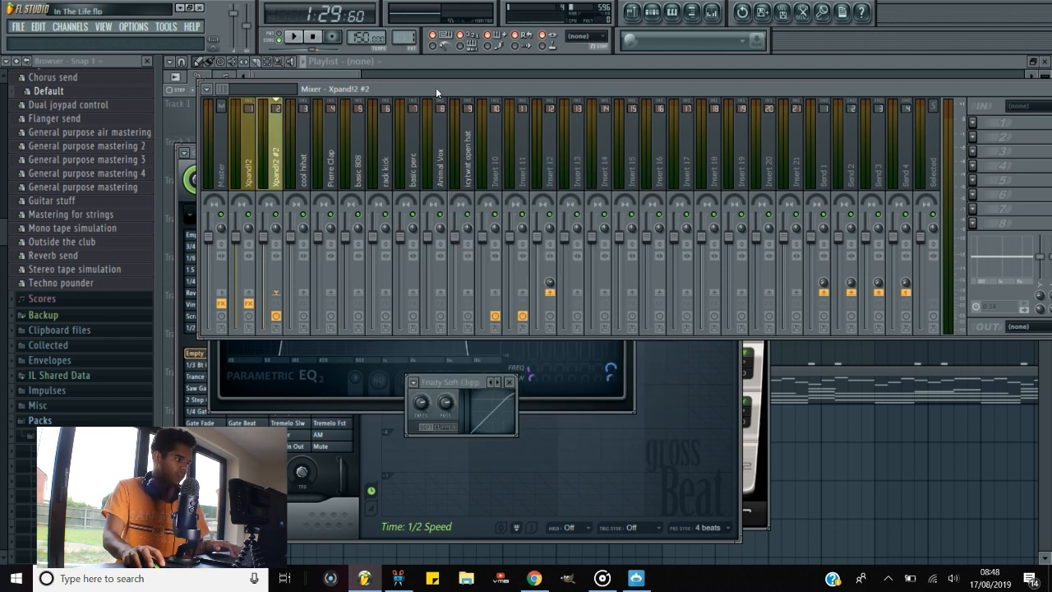
Colour the cool hihat and Pierre Clap mixer tracks the same green.
double_click(303, 168)
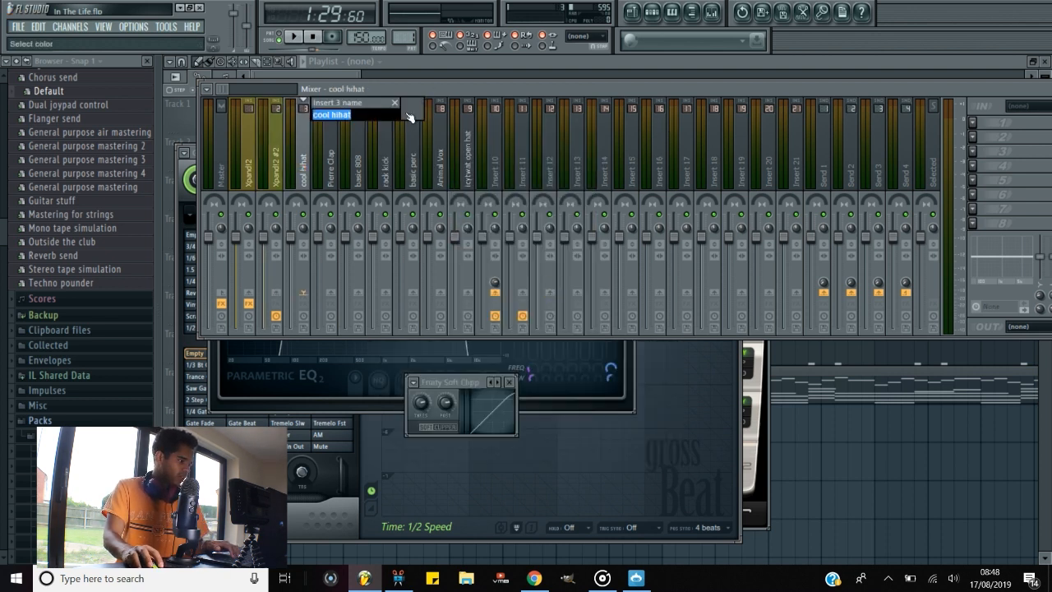
click(405, 112)
click(456, 133)
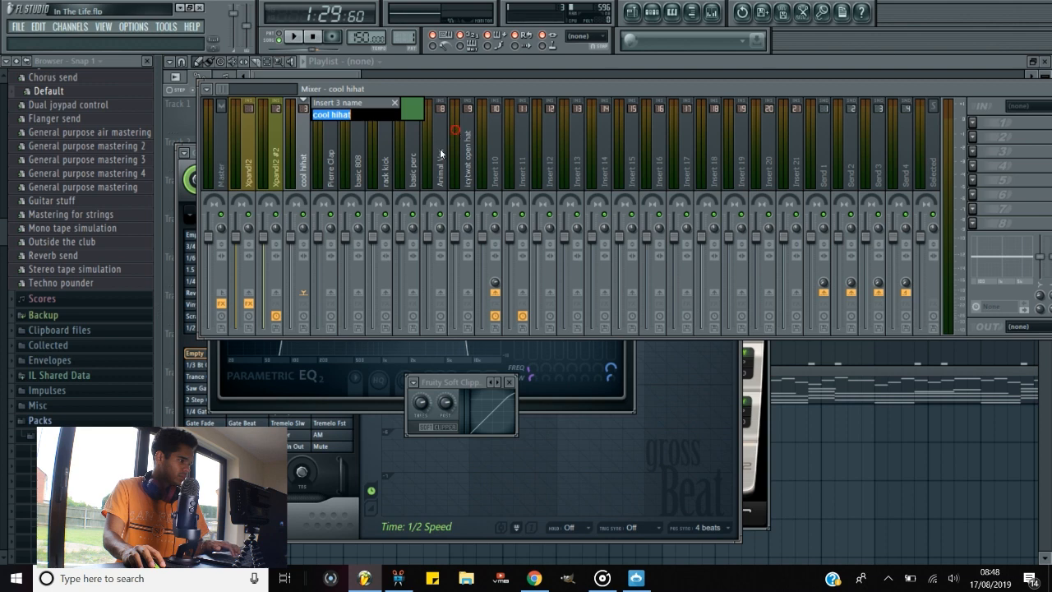
key(Return)
double_click(333, 171)
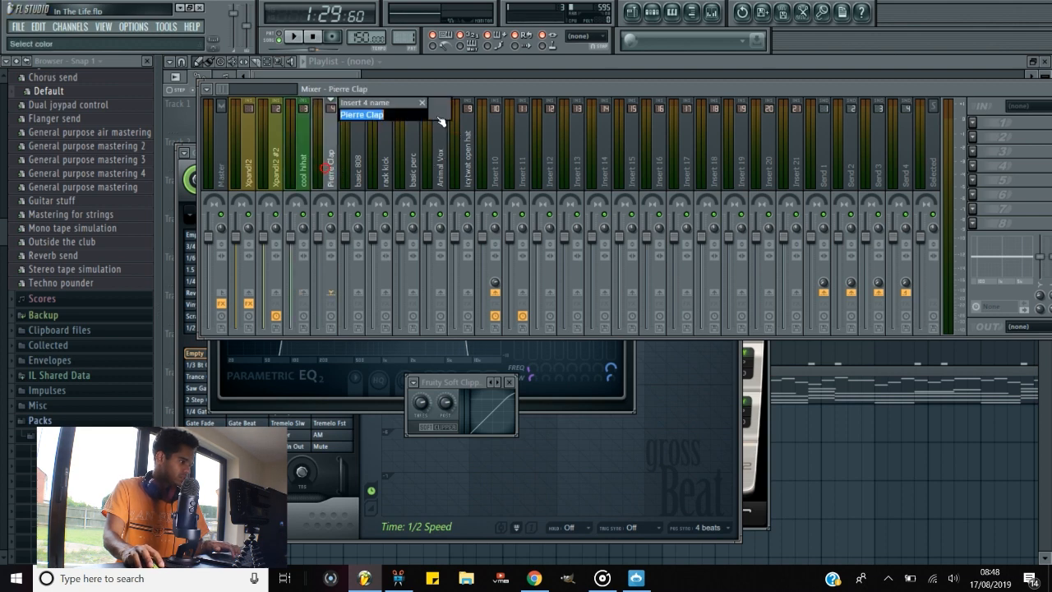
click(433, 113)
click(436, 254)
key(Return)
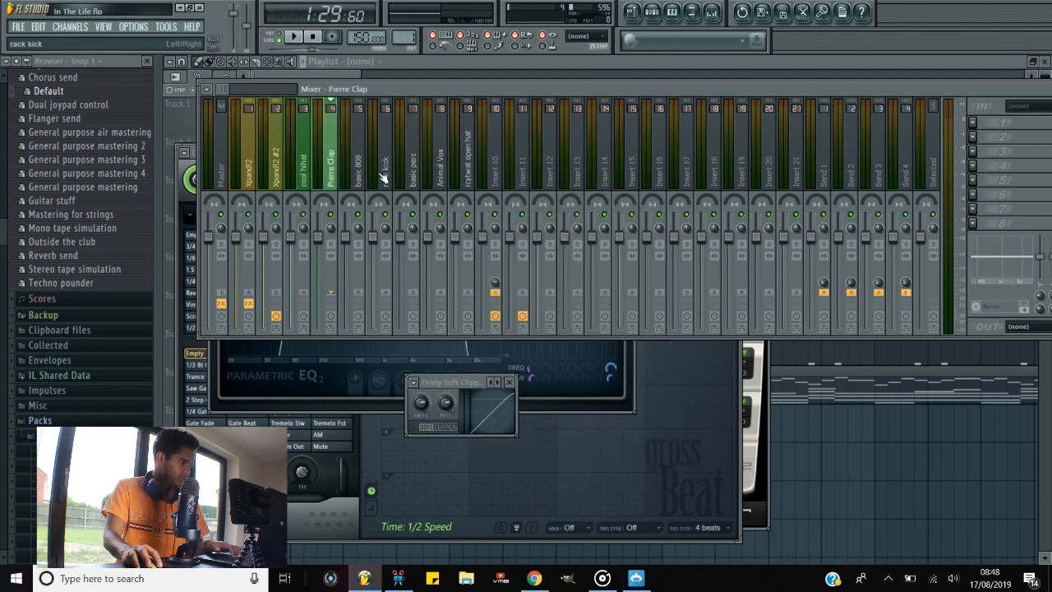
Colour the basic 808 and rack kick mixer tracks the same blue.
double_click(359, 173)
click(465, 114)
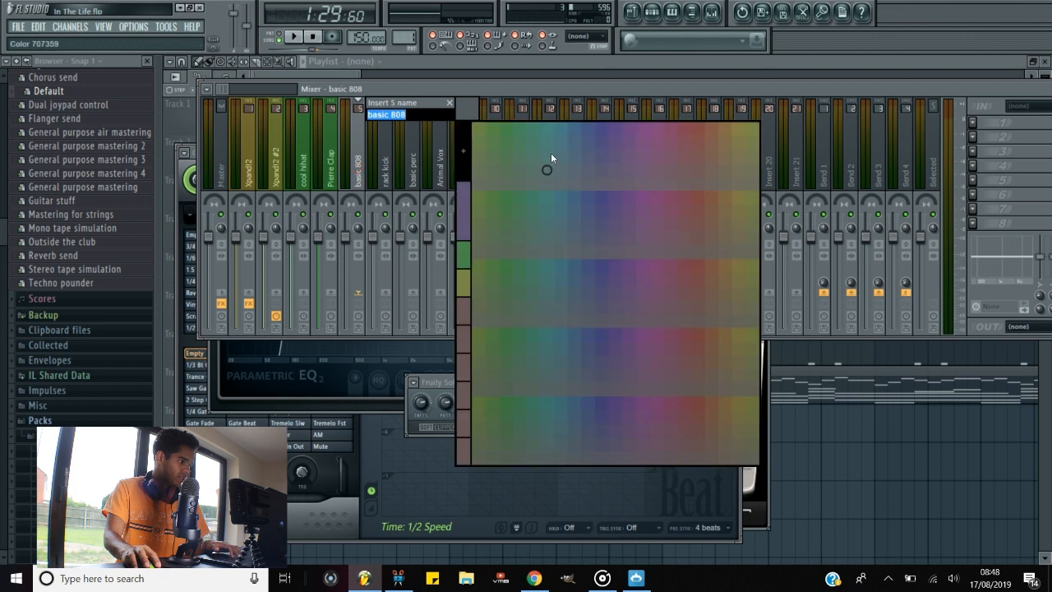
click(570, 129)
key(Return)
double_click(385, 164)
click(489, 113)
click(436, 211)
Colour the basic perc, Animal Vox and icytwat open hat mixer tracks with the green used for the hihat and clap.
double_click(412, 164)
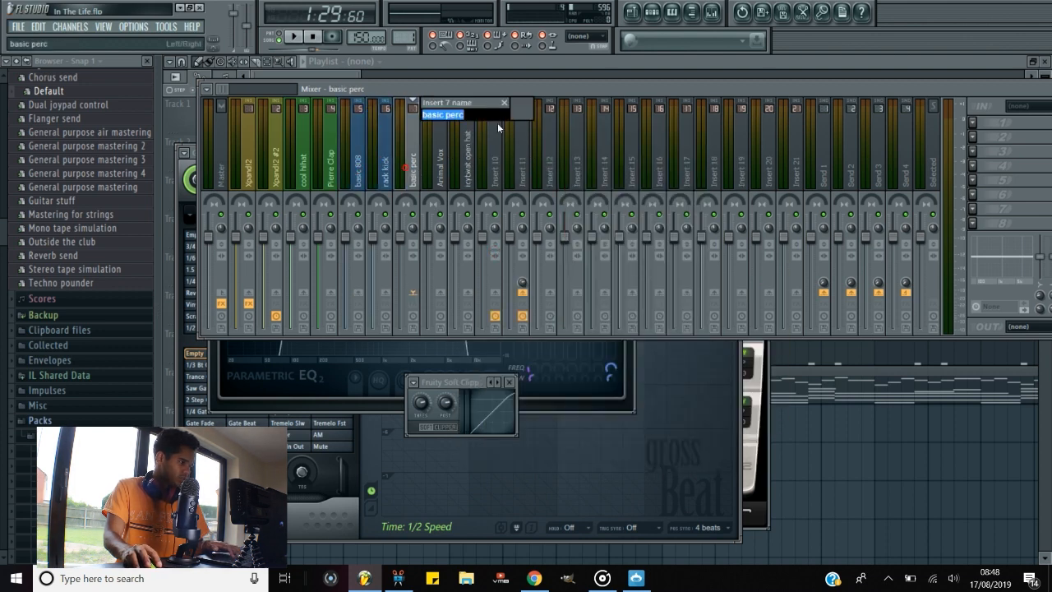
click(518, 110)
click(522, 269)
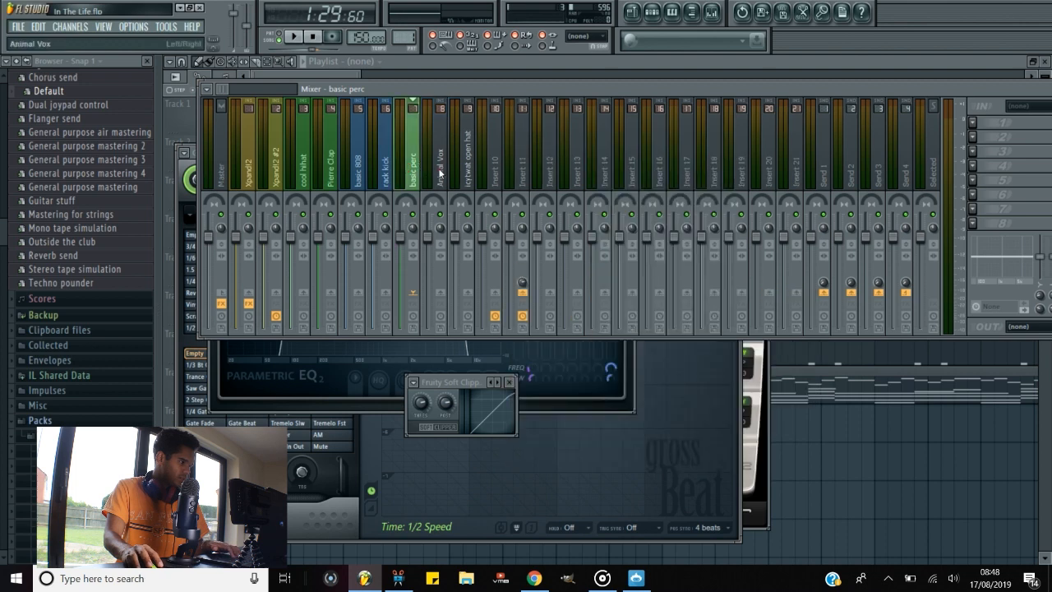
double_click(444, 174)
click(557, 108)
click(547, 251)
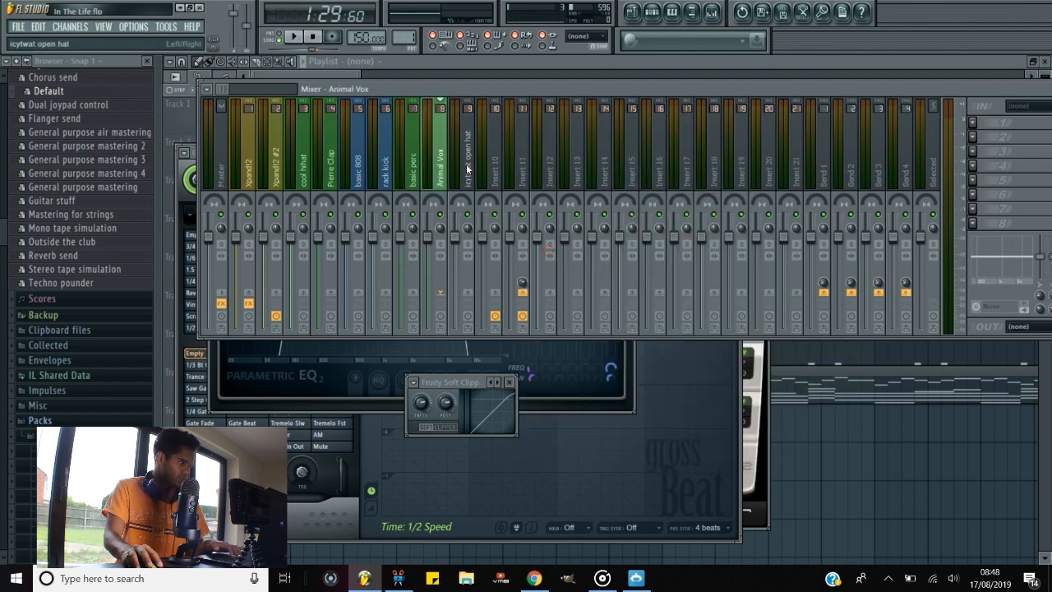
double_click(467, 164)
click(583, 110)
click(573, 251)
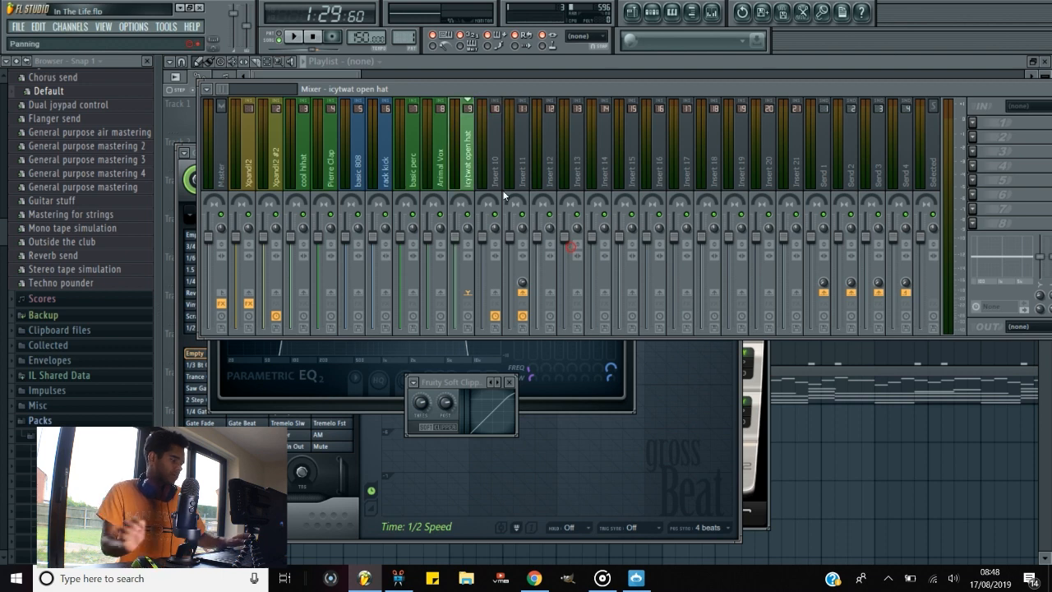
Move the basic 808 and rack kick mixer tracks to inserts 3 and 4, directly after Xpand!2 #2.
click(360, 169)
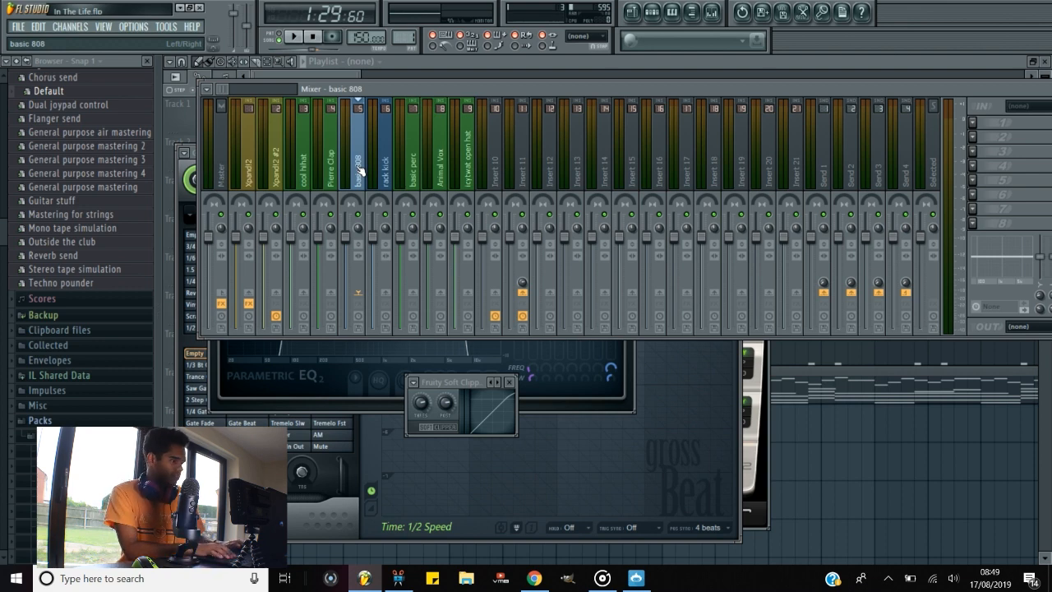
key(alt+Left)
key(alt+Left)
key(Right)
key(Right)
key(Right)
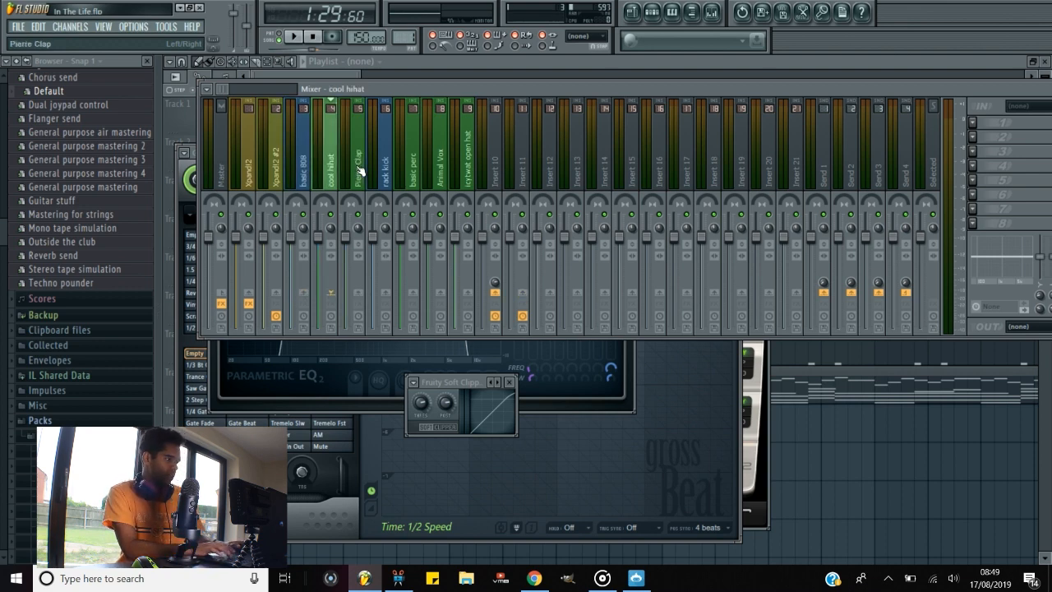
key(alt+Left)
key(alt+Left)
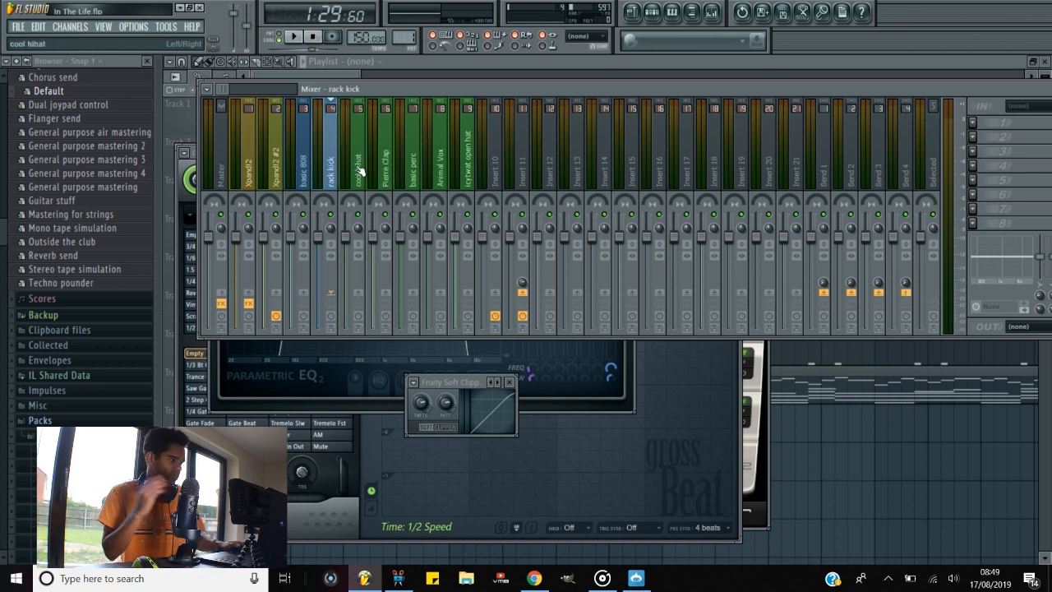
Recolour the Xpand!2 mixer track to the same yellow as Xpand!2 #2.
double_click(250, 158)
click(357, 107)
click(356, 297)
key(Return)
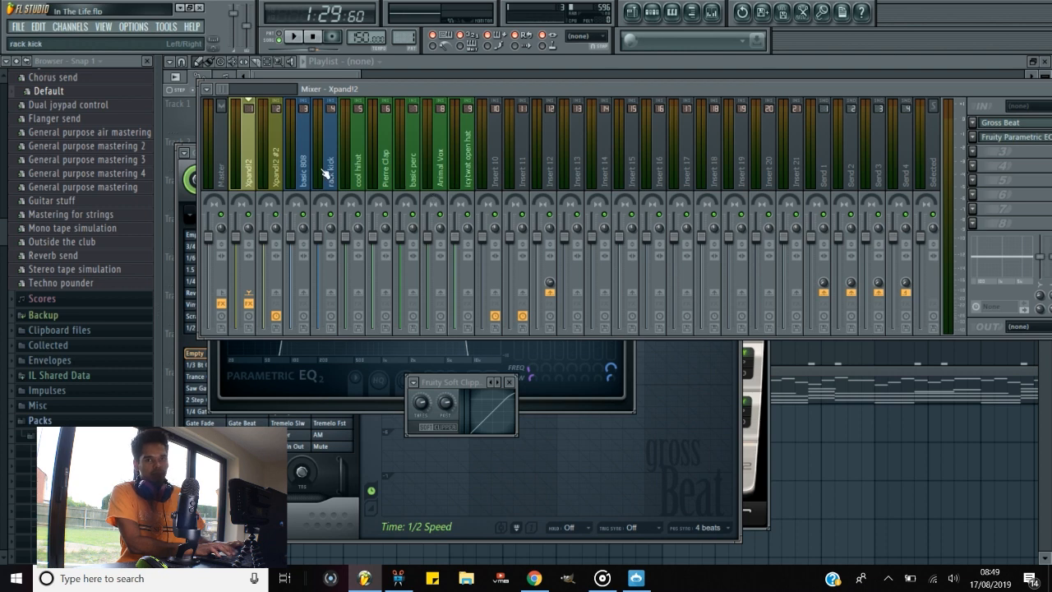
Name mixer inserts 10, 11 and 12 SUB MASTER, DRUMS and MELODY.
double_click(492, 174)
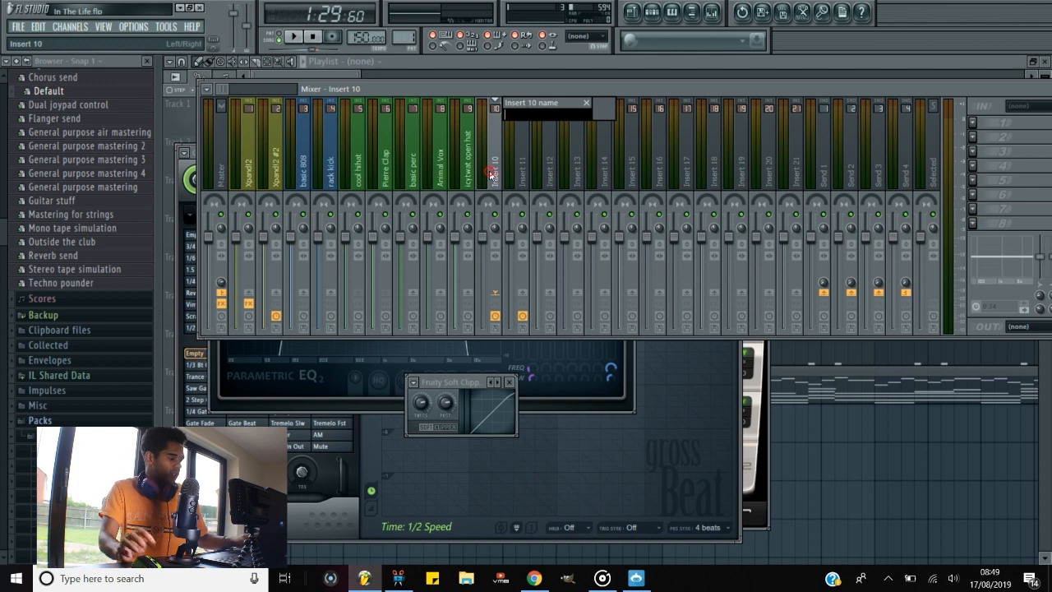
text(SUB MASTER)
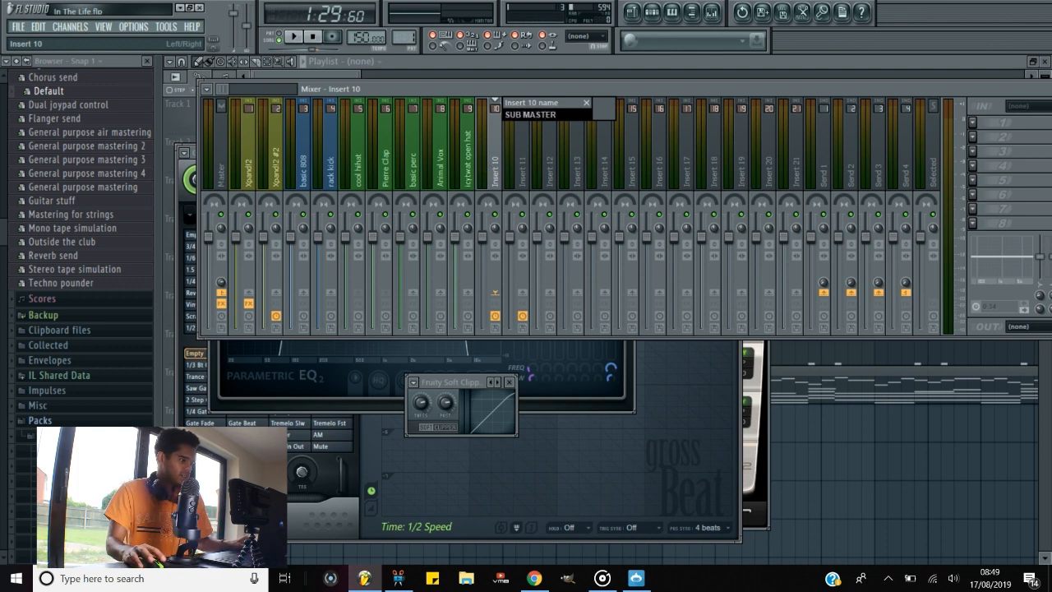
key(Return)
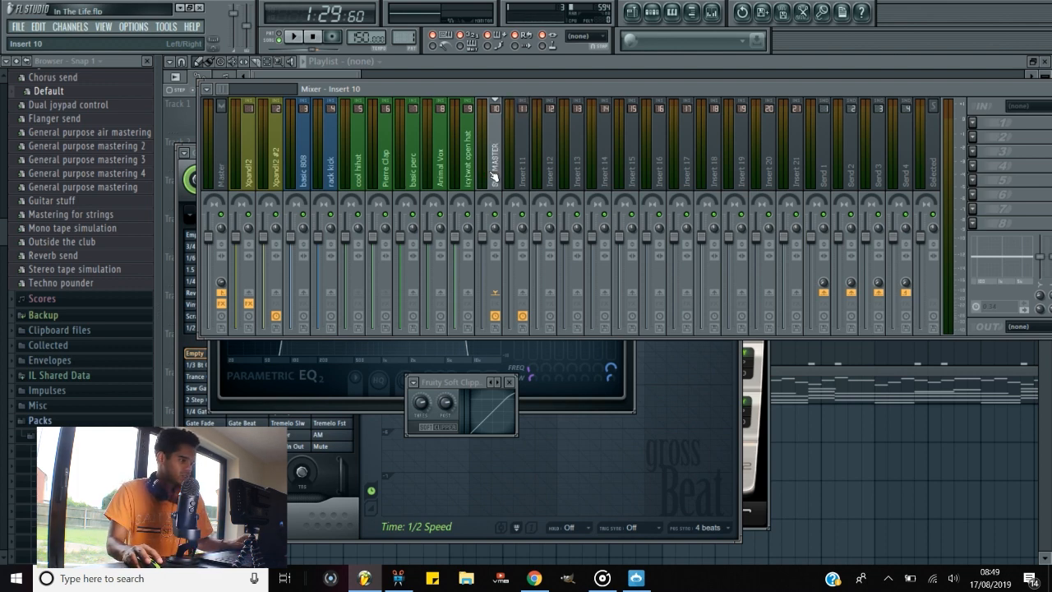
double_click(518, 180)
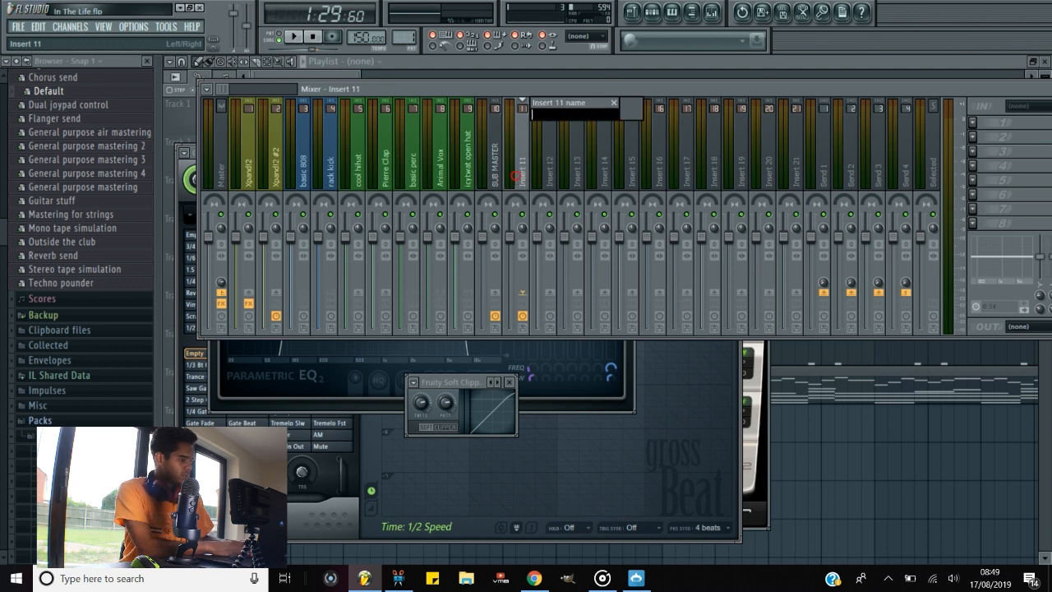
text(DRUMS)
key(Return)
double_click(548, 175)
text(MELODY)
key(Return)
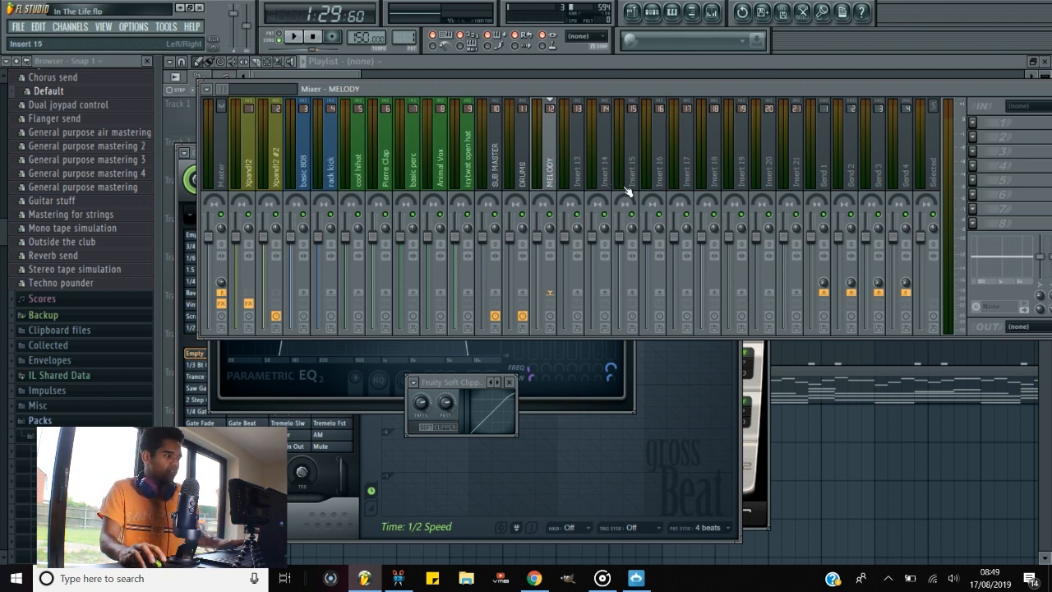
Route the Xpand!2 and Xpand!2 #2 mixer tracks to the SUB MASTER track only.
click(251, 159)
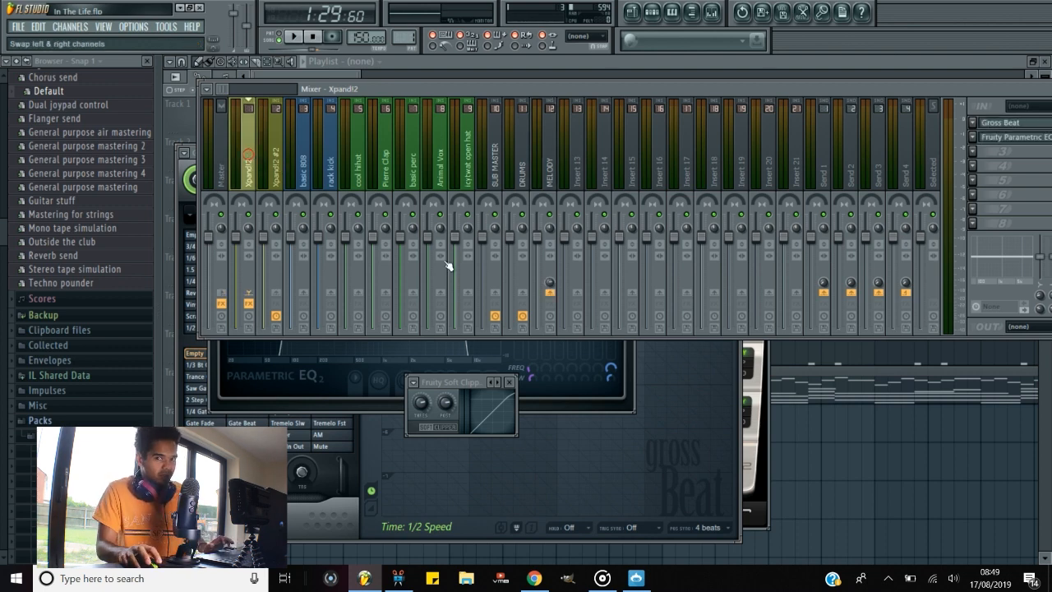
right_click(498, 294)
click(504, 300)
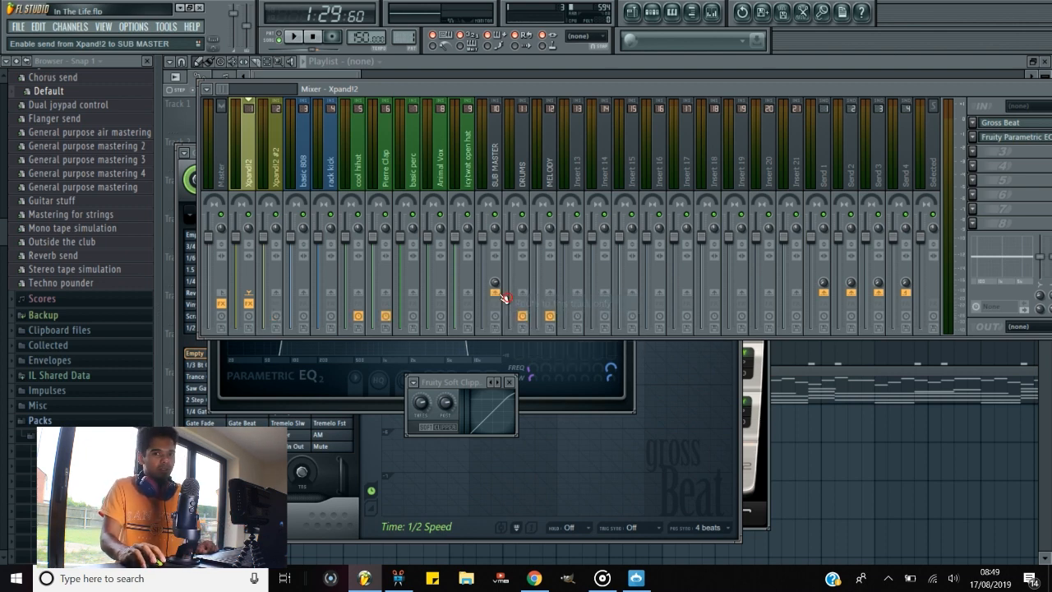
key(Right)
right_click(498, 294)
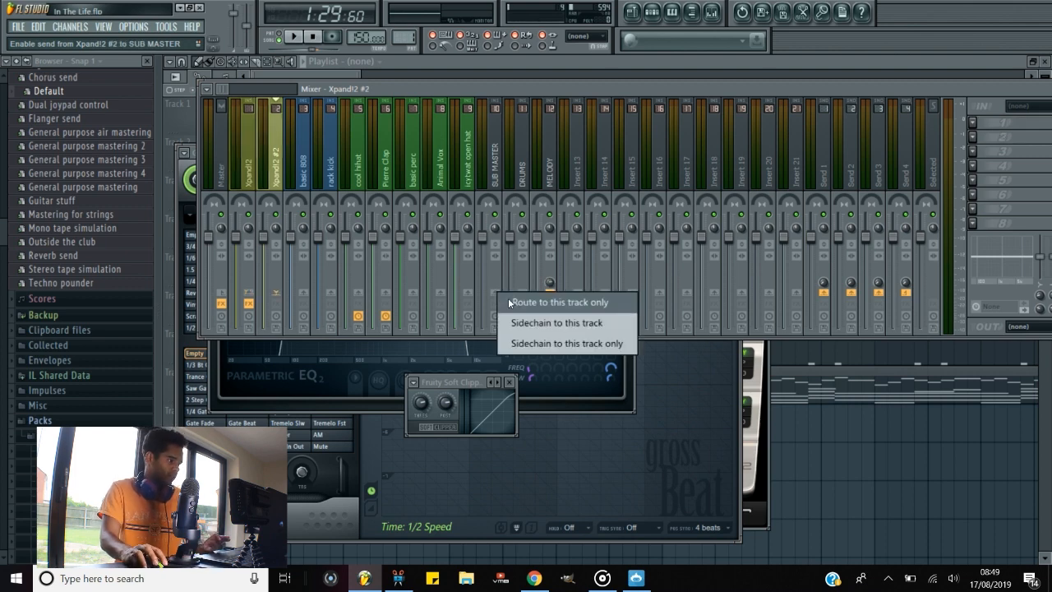
click(505, 303)
Route the basic 808 and rack kick mixer tracks to the SUB MASTER track only.
key(Right)
right_click(499, 296)
click(505, 303)
key(Right)
right_click(499, 295)
click(505, 303)
Route the cool hihat and Pierre Clap mixer tracks to the SUB MASTER track only.
key(Right)
right_click(498, 294)
click(504, 303)
key(Right)
right_click(499, 295)
click(505, 303)
Route the basic perc, Animal Vox and icytwat open hat mixer tracks to the SUB MASTER track only.
key(Right)
right_click(498, 294)
click(504, 303)
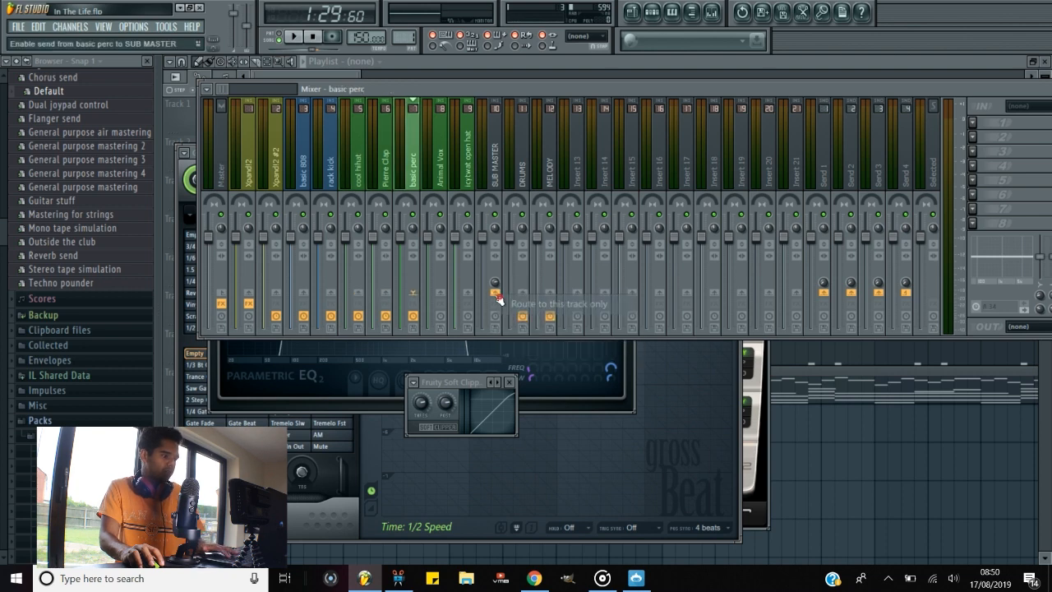
key(Right)
right_click(499, 295)
click(504, 304)
key(Right)
right_click(497, 295)
click(504, 303)
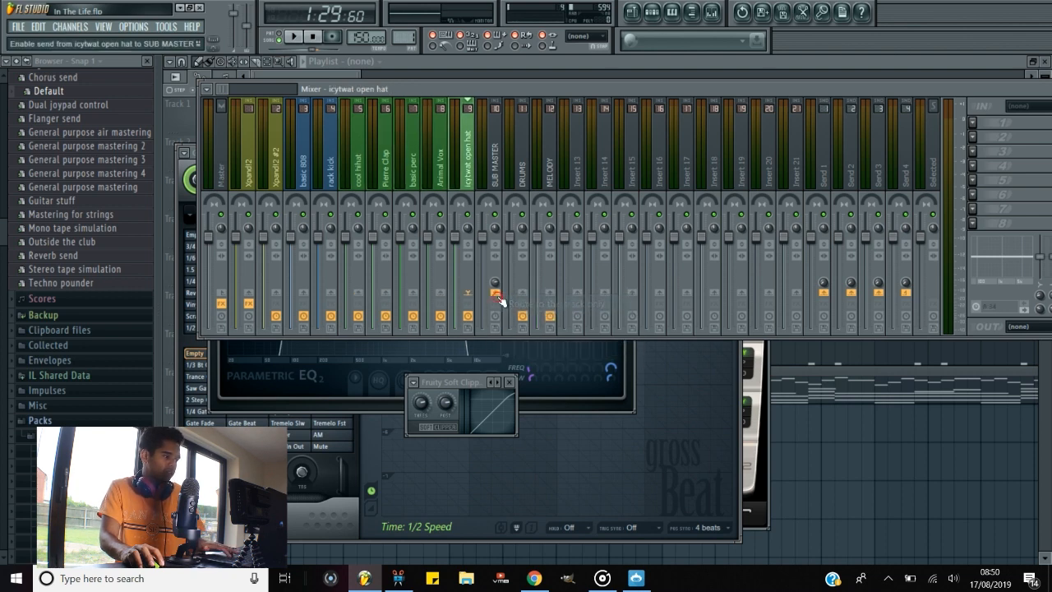
Step back through the mixer tracks from icytwat open hat to Xpand!2 to check their routing, and play the song through SUB MASTER.
key(Left)
key(Left)
key(Left)
key(Left)
key(Left)
key(Left)
key(Left)
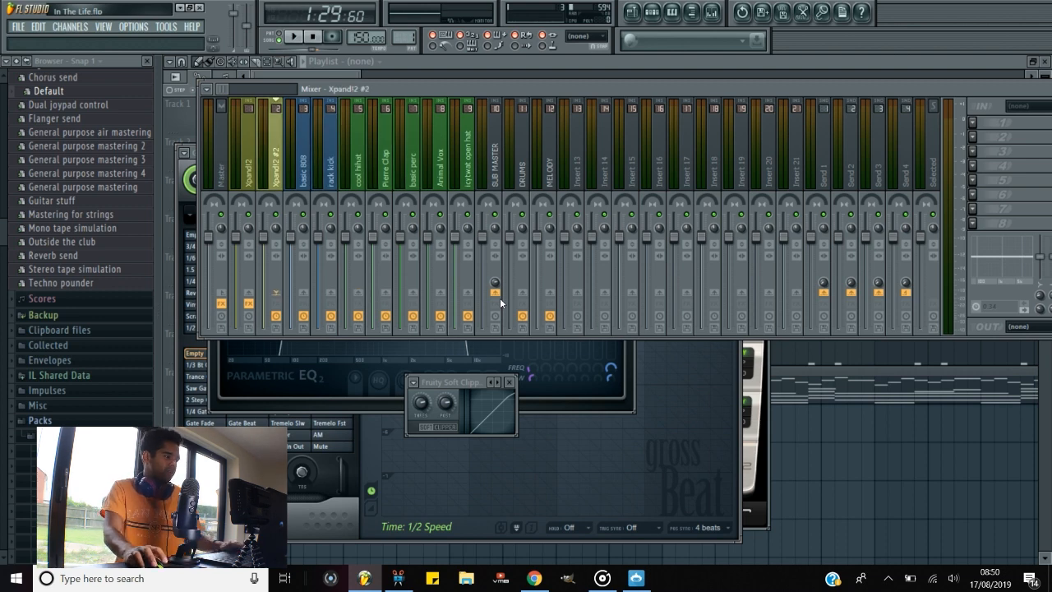
key(Left)
key(space)
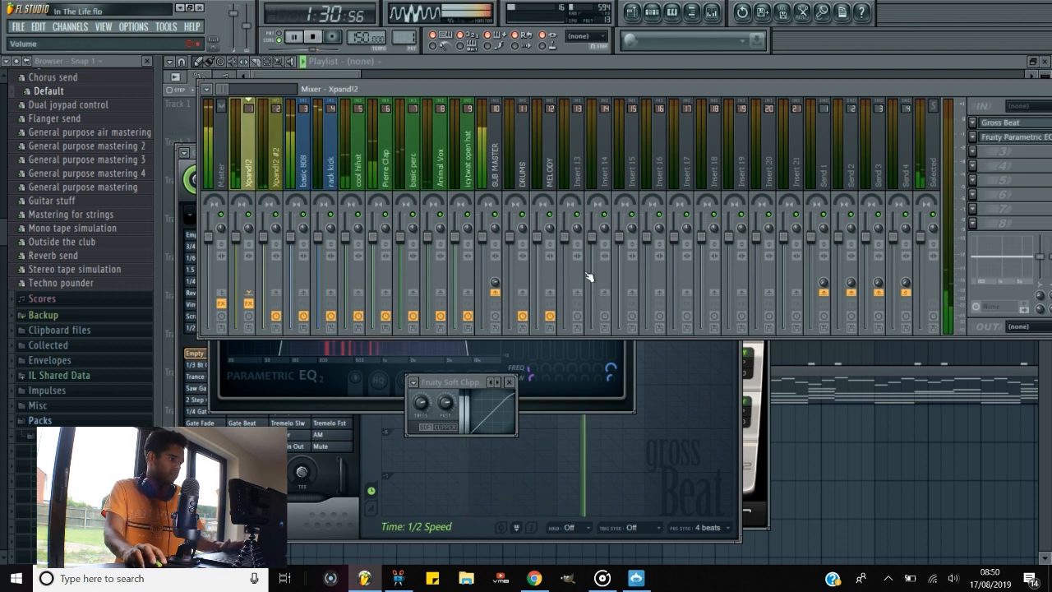
key(space)
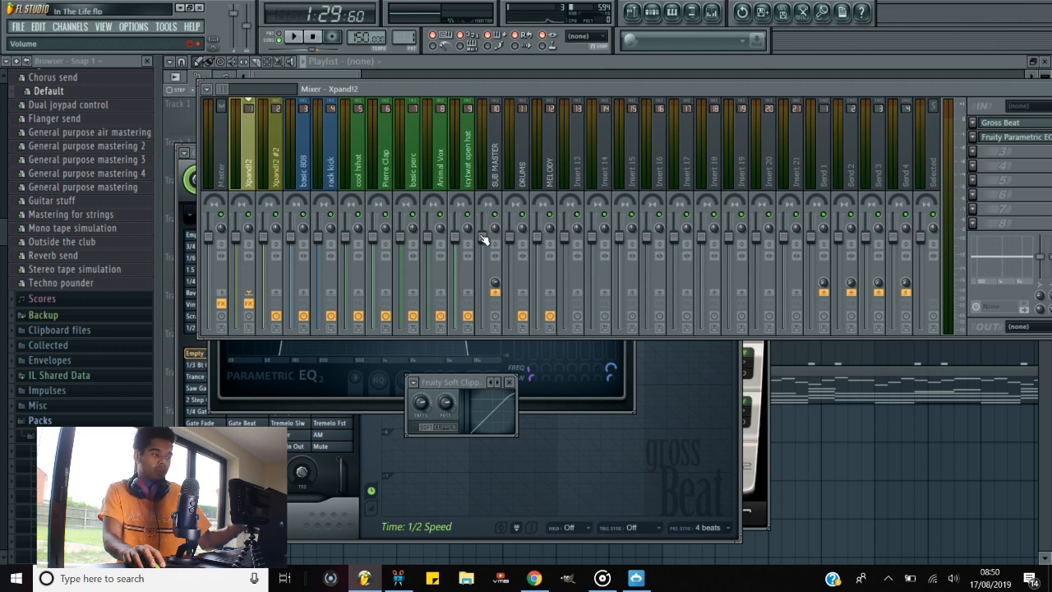
Lower the SUB MASTER track's volume to -3.0 dB while listening to the song.
key(space)
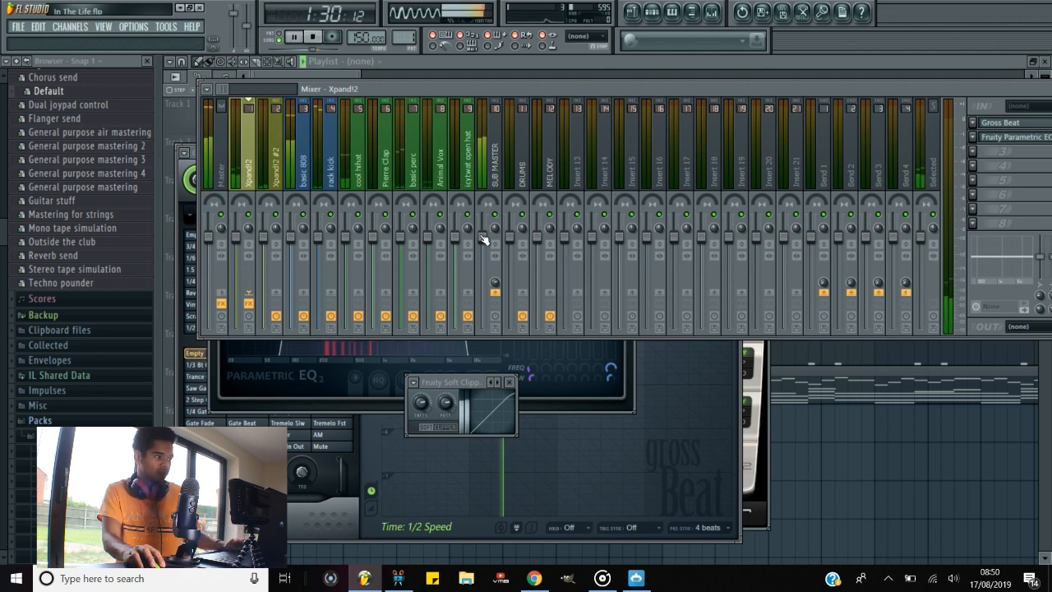
drag(483, 239, 483, 251)
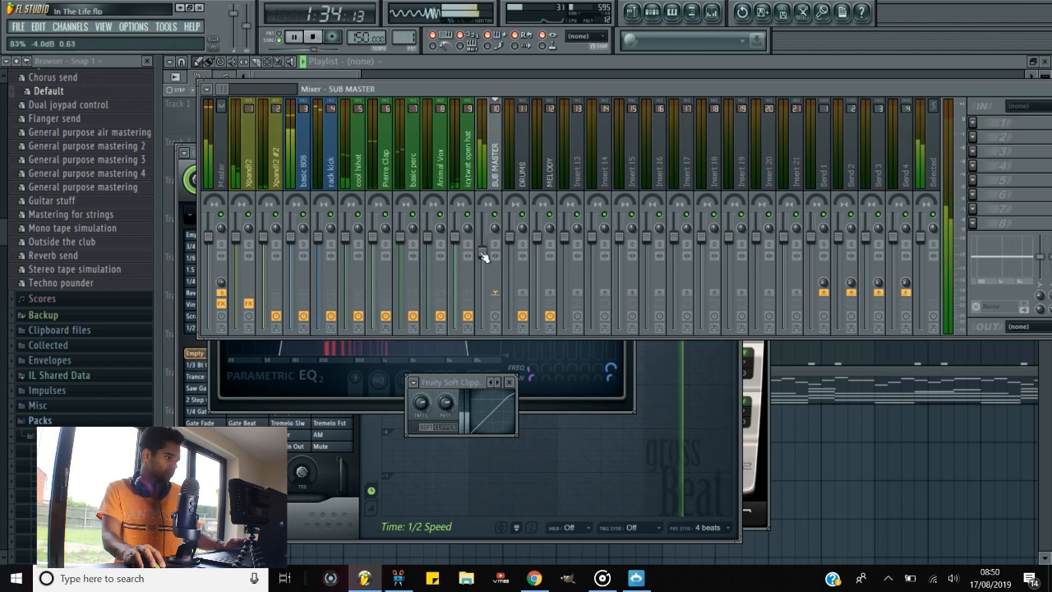
drag(482, 251, 482, 259)
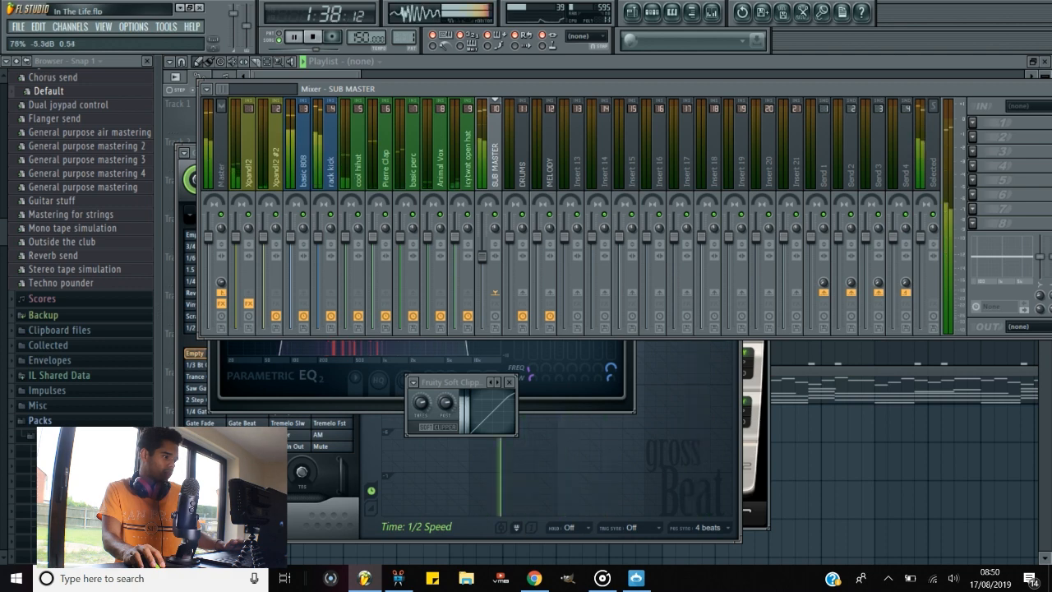
drag(482, 258, 482, 249)
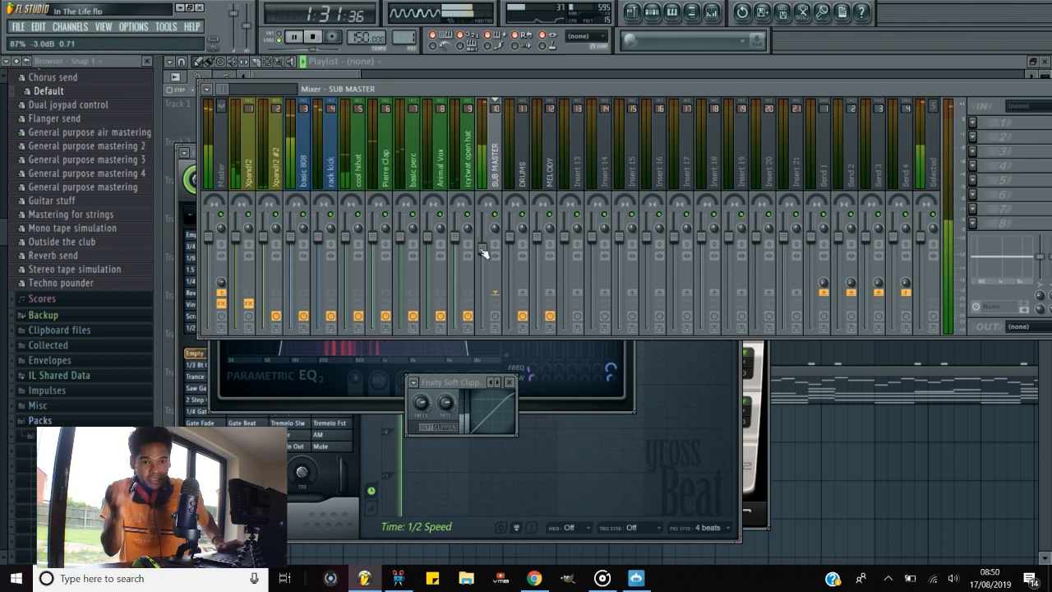
key(space)
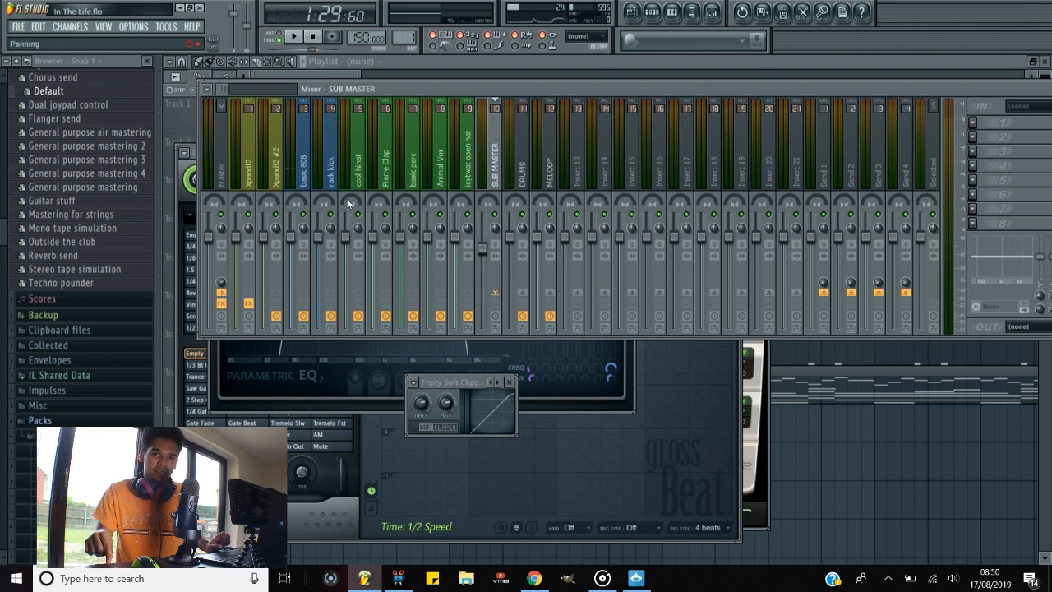
drag(325, 204, 325, 204)
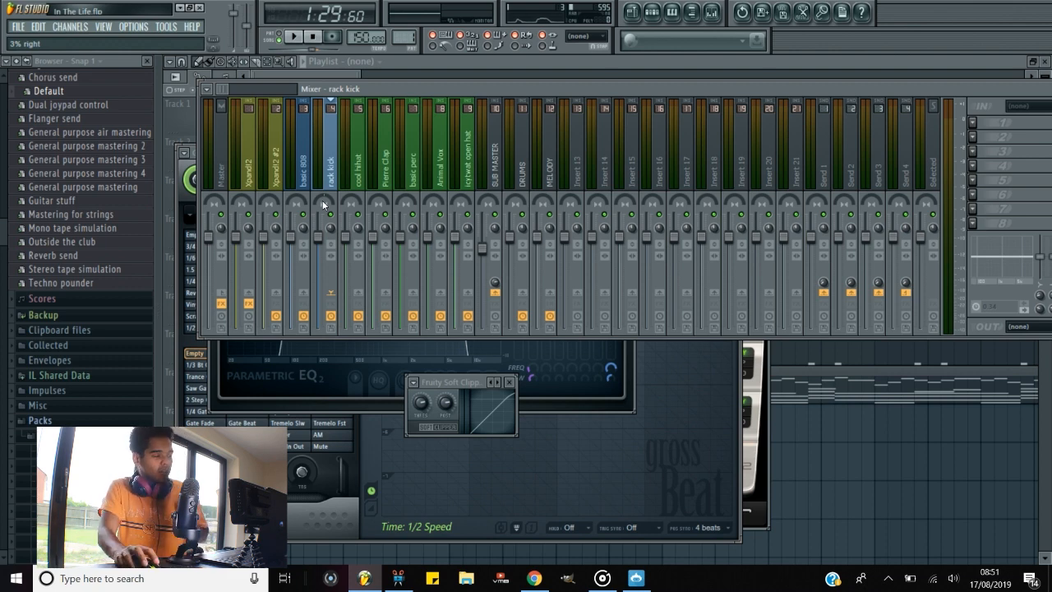
Copy the SUB MASTER track's volume value and paste it onto the DRUMS and MELODY tracks.
right_click(486, 251)
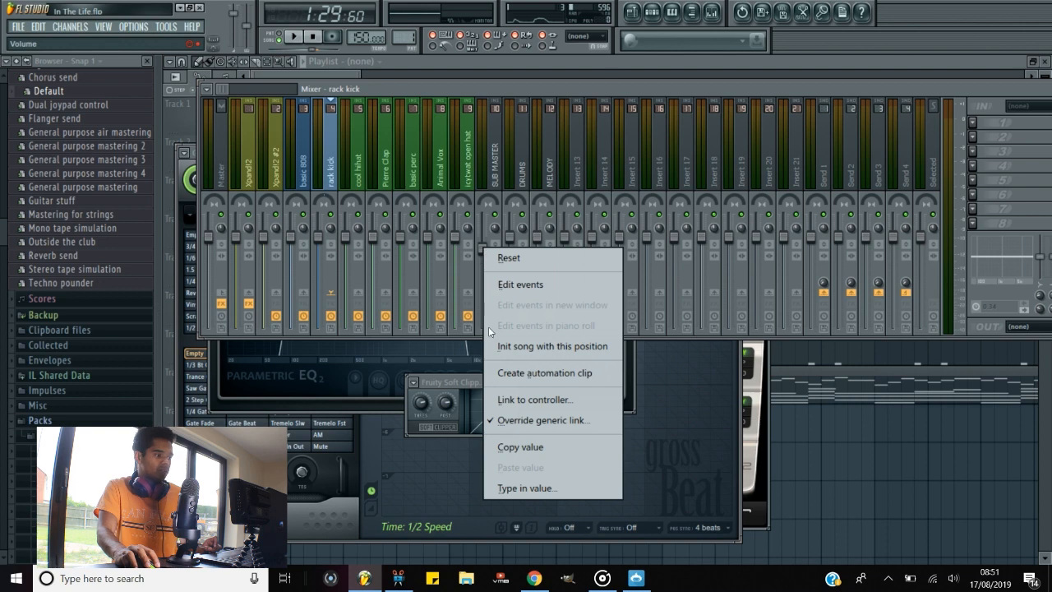
click(522, 445)
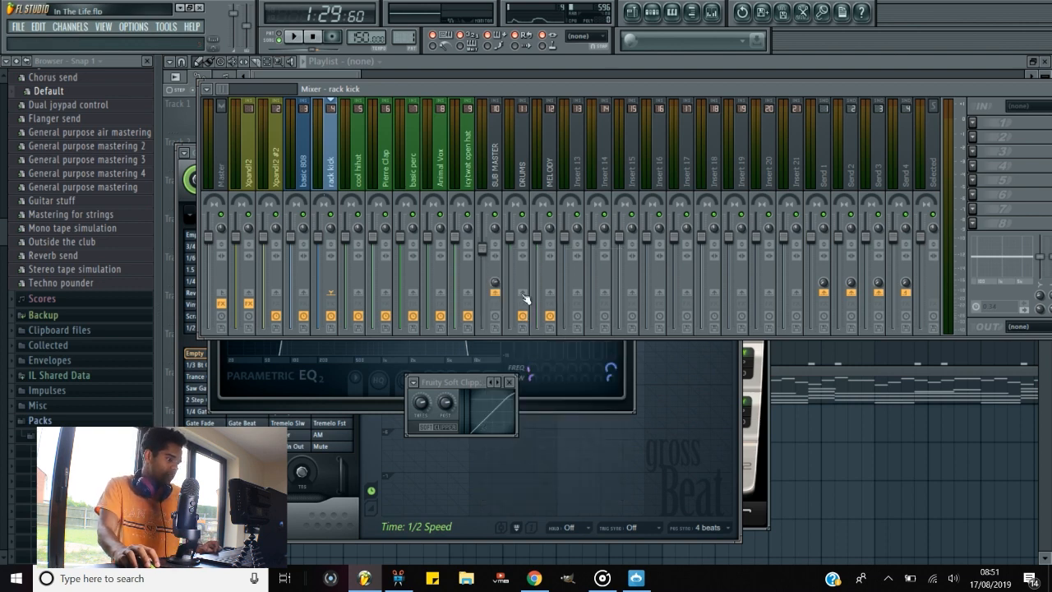
right_click(511, 238)
click(543, 446)
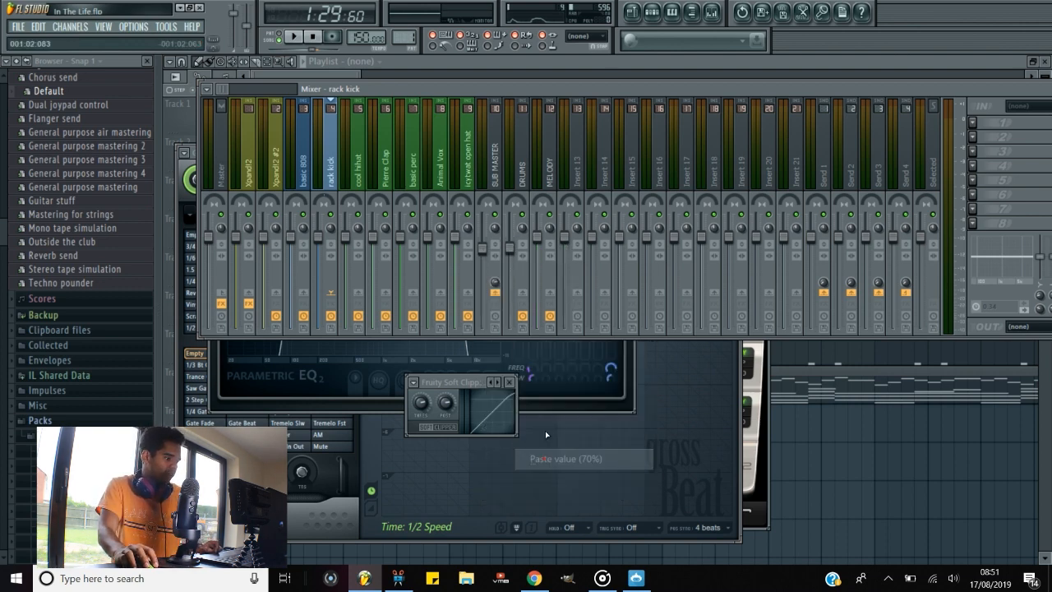
right_click(543, 242)
click(575, 462)
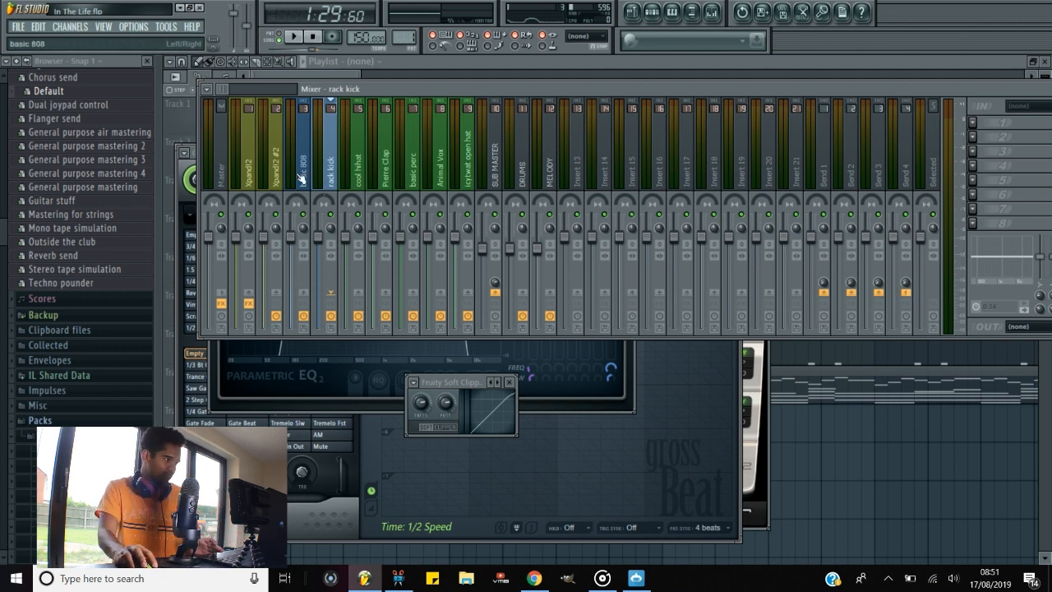
Route the cool hihat and Pierre Clap mixer tracks to the DRUMS track only.
click(354, 177)
right_click(522, 293)
click(531, 303)
key(Right)
right_click(524, 294)
click(532, 299)
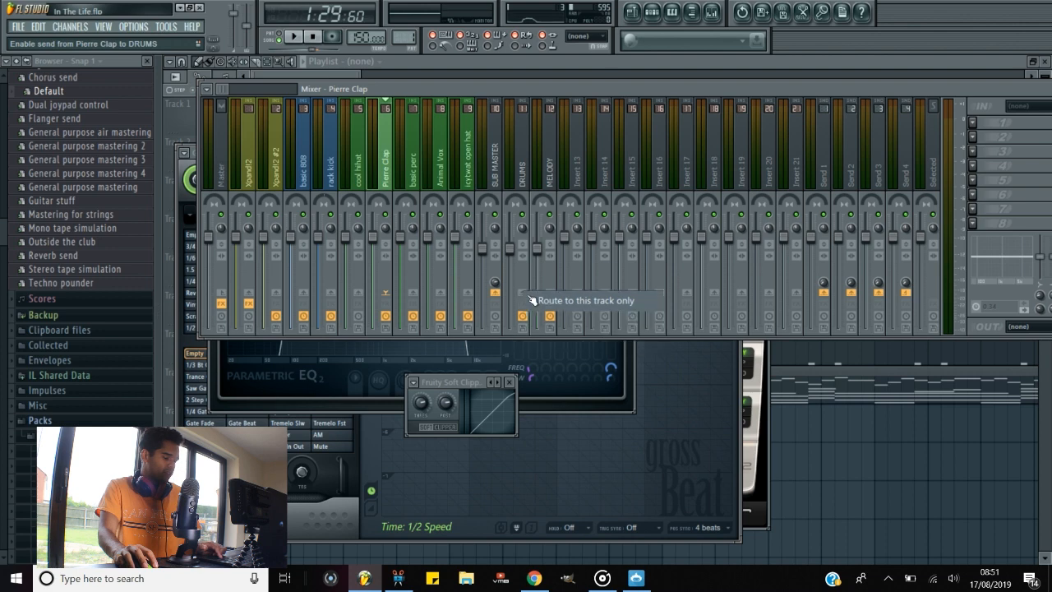
Route the basic perc, Animal Vox and icytwat open hat mixer tracks to the DRUMS track only.
key(Right)
right_click(524, 294)
click(532, 299)
key(Right)
key(Right)
right_click(525, 294)
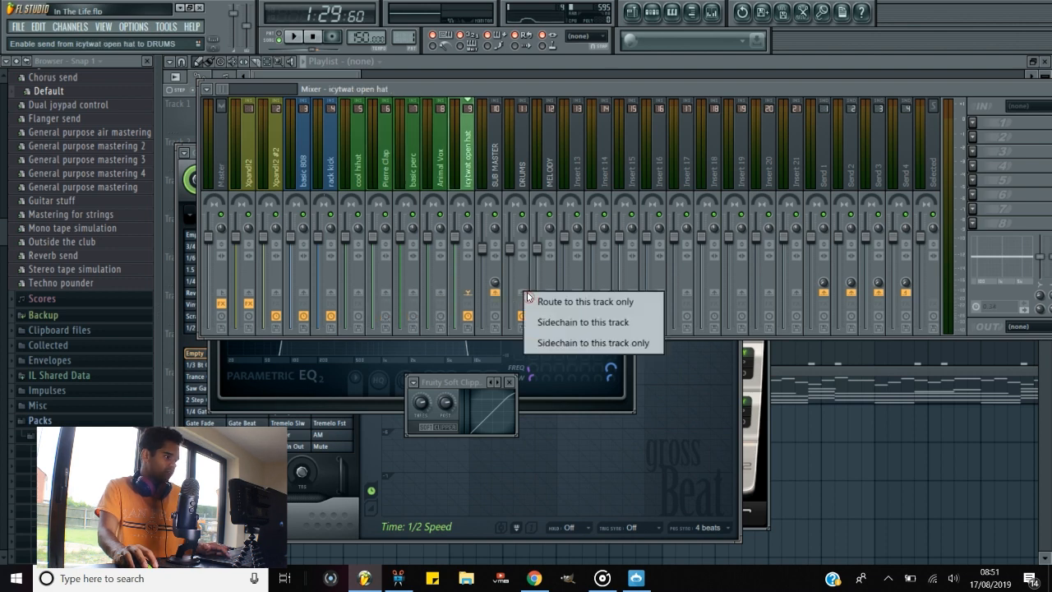
click(532, 299)
Route the Xpand!2 and Xpand!2 #2 mixer tracks to the MELODY track only, and select the DRUMS track.
click(253, 167)
right_click(550, 294)
click(556, 298)
key(Right)
click(556, 299)
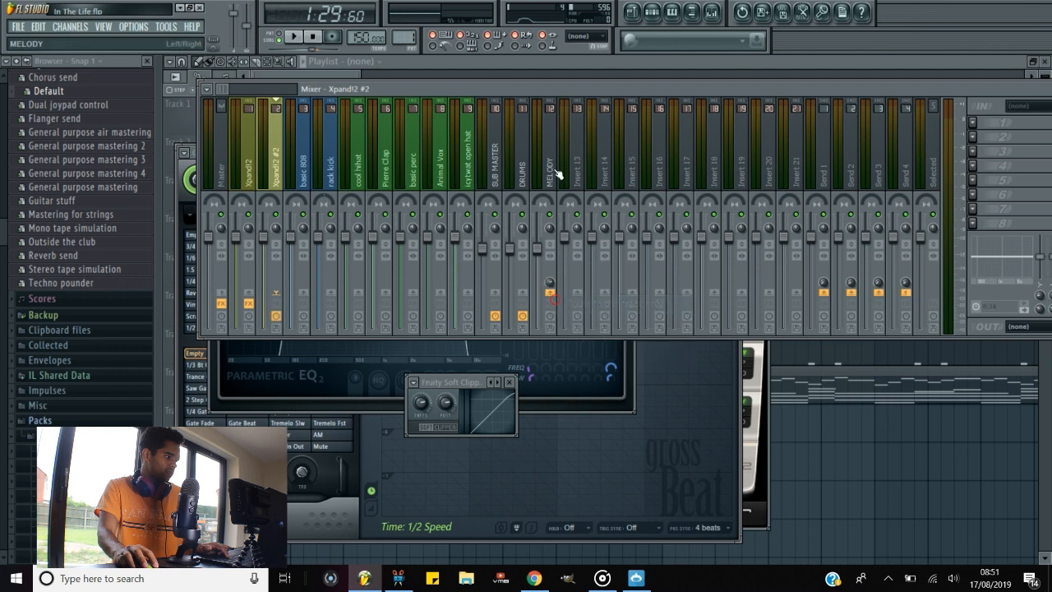
click(528, 164)
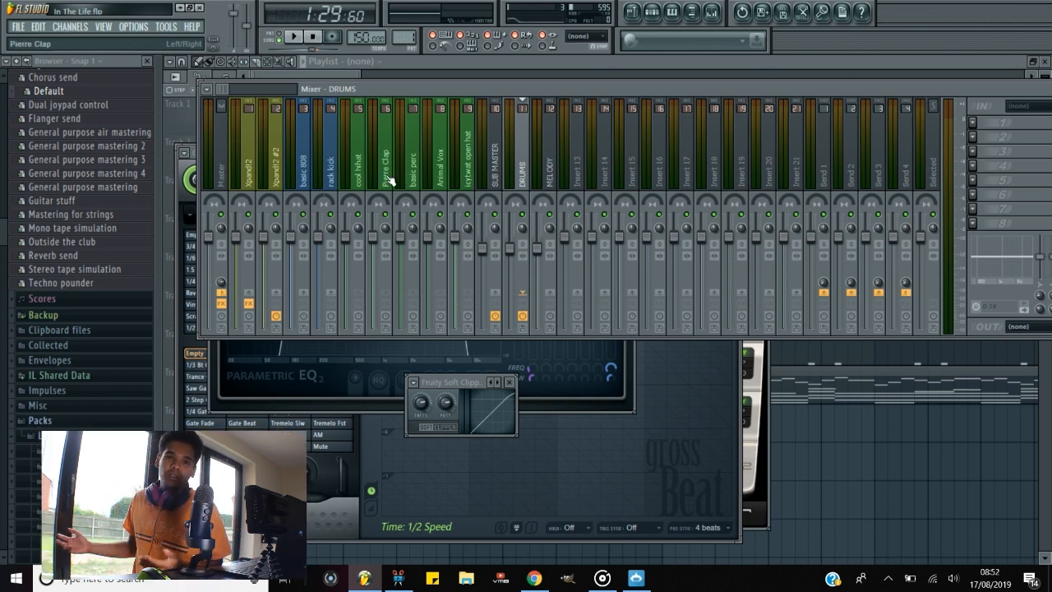
Paste the copied 70% volume value onto the MELODY track's fader again.
click(539, 249)
right_click(538, 249)
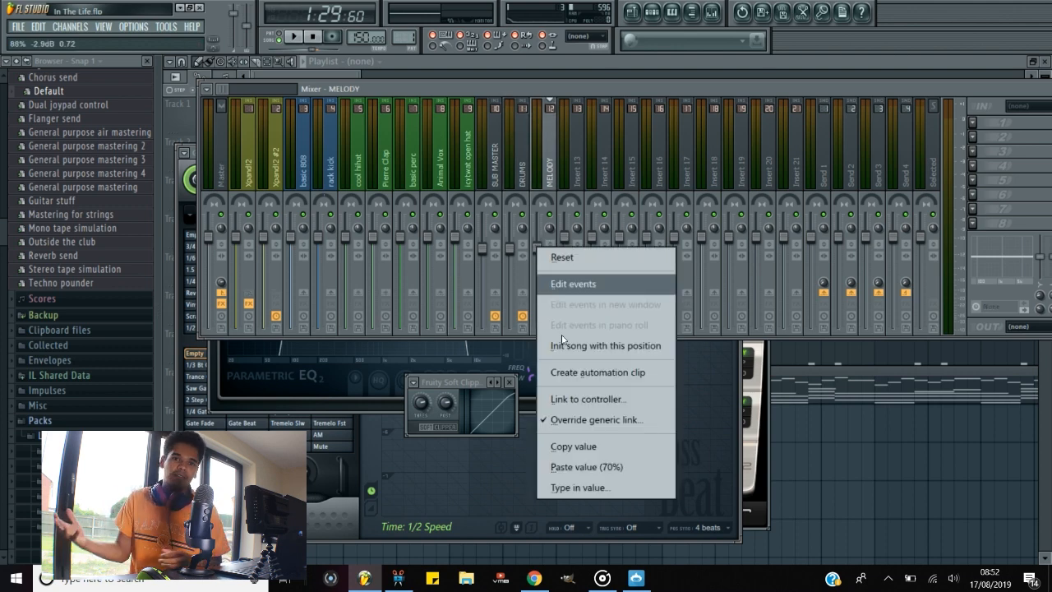
click(601, 467)
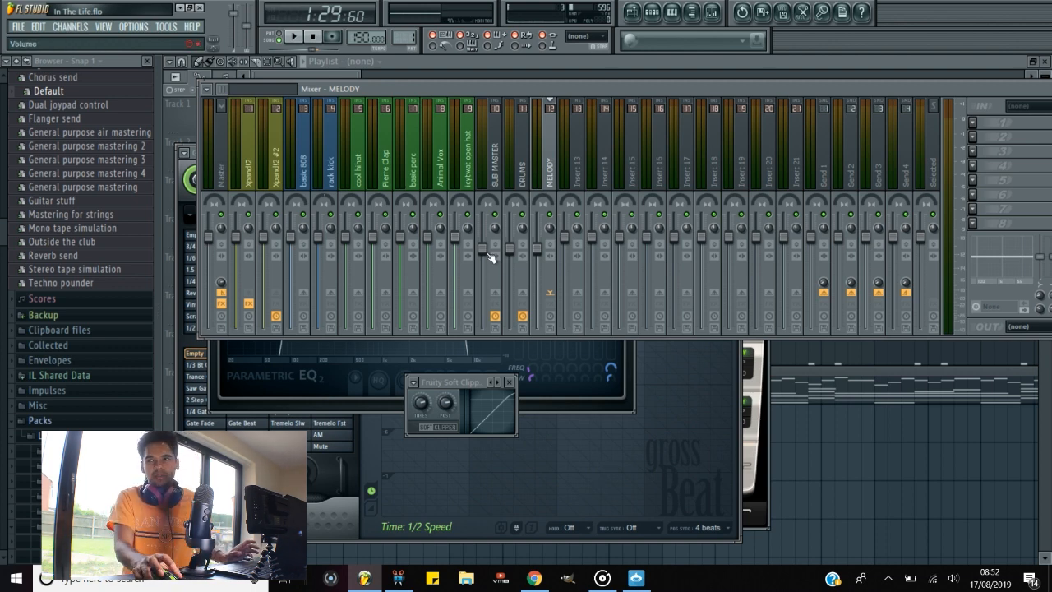
Mute the rack kick, basic 808, Xpand!2 #2 and Xpand!2 mixer tracks.
click(330, 214)
click(302, 216)
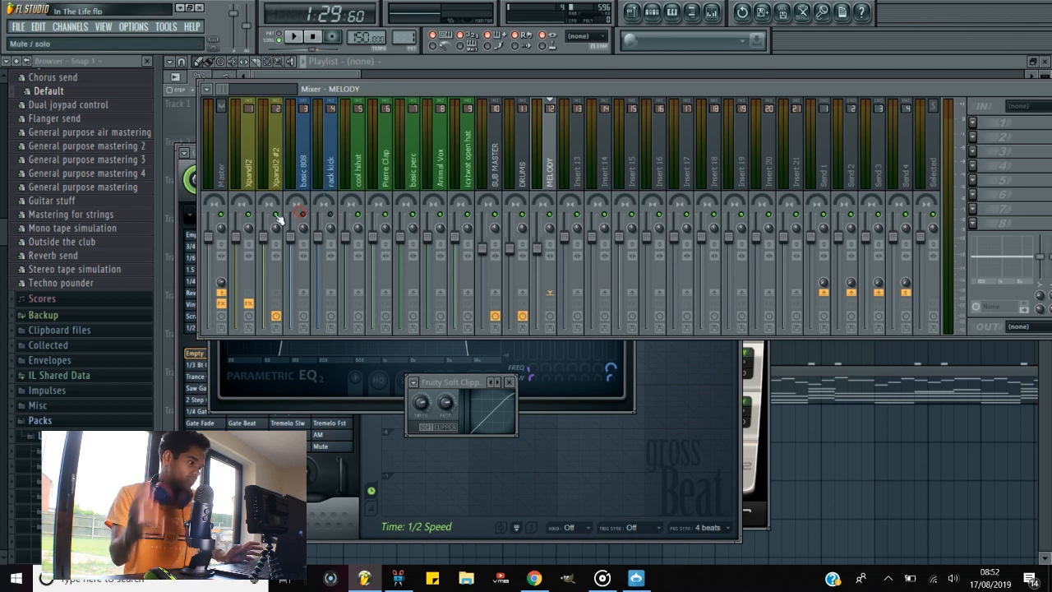
click(247, 214)
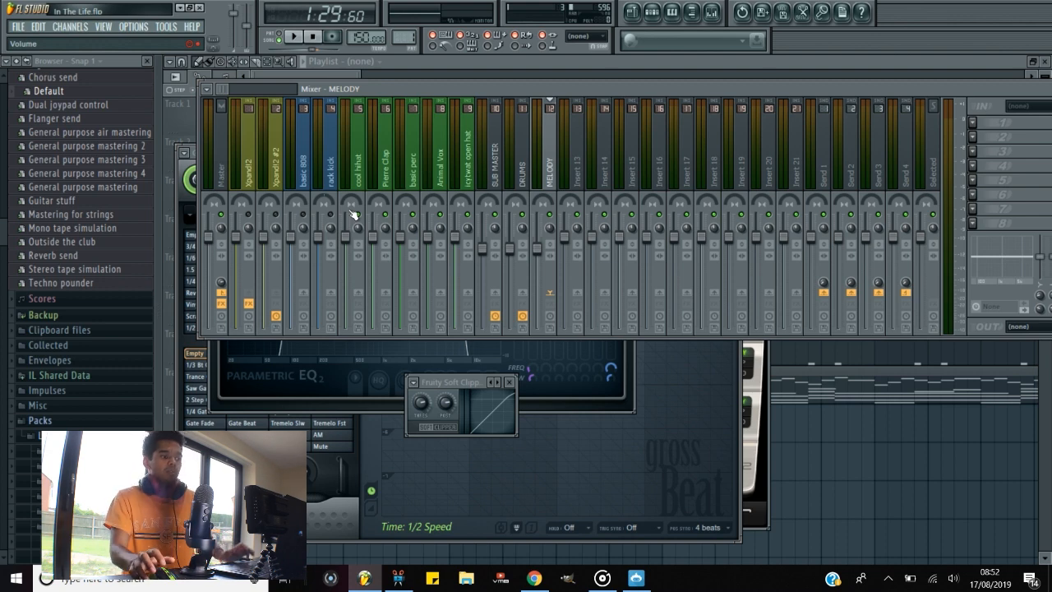
Select the cool hihat track, close the browser and move band 3 of the track's EQ to about 16017 Hz.
click(356, 168)
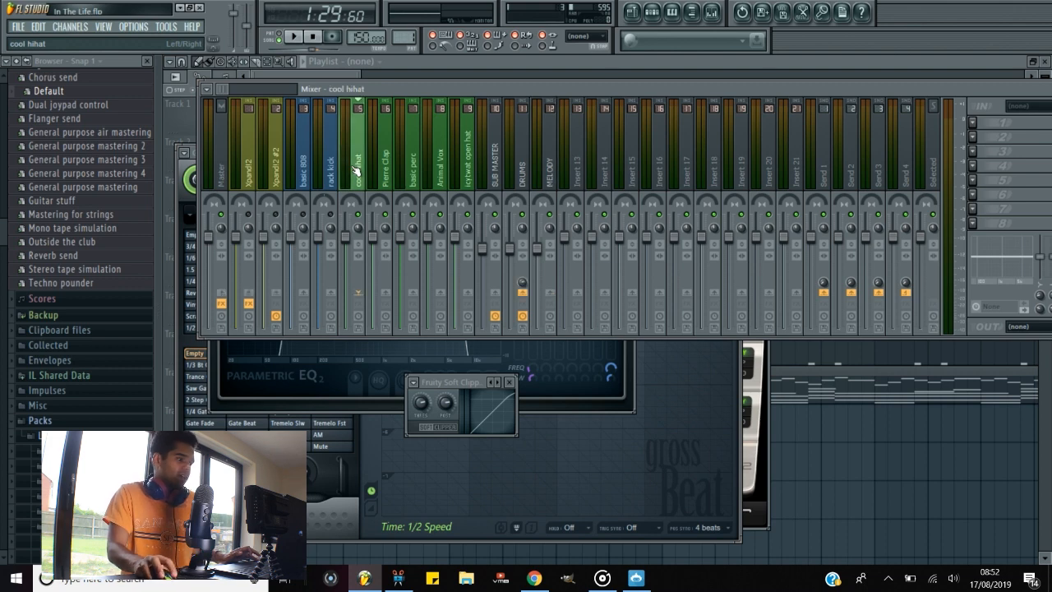
click(148, 61)
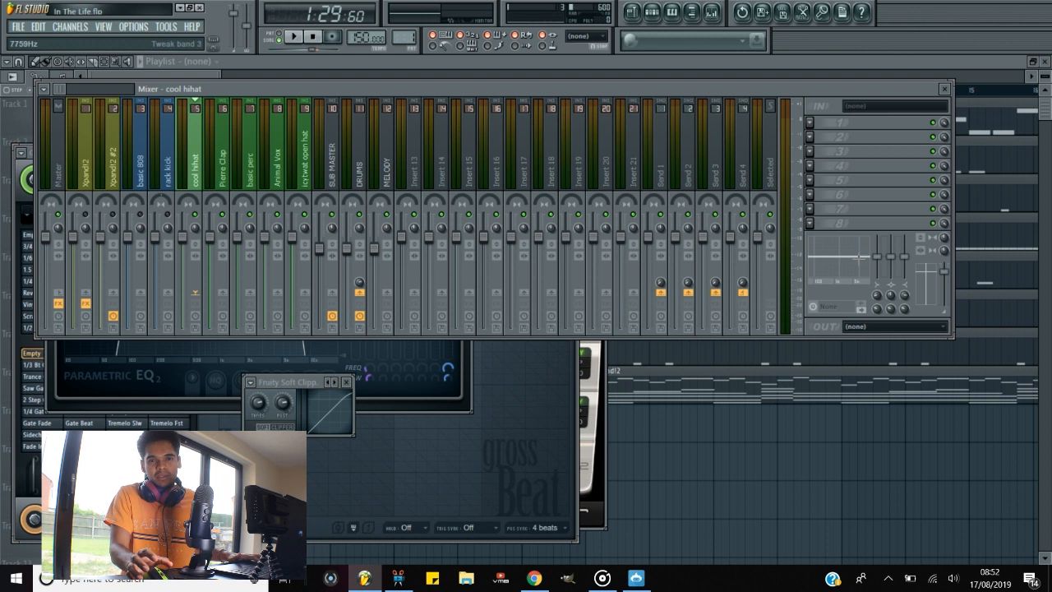
mouse_move(865, 256)
mouse_down()
mouse_move(818, 255)
mouse_move(867, 256)
mouse_up()
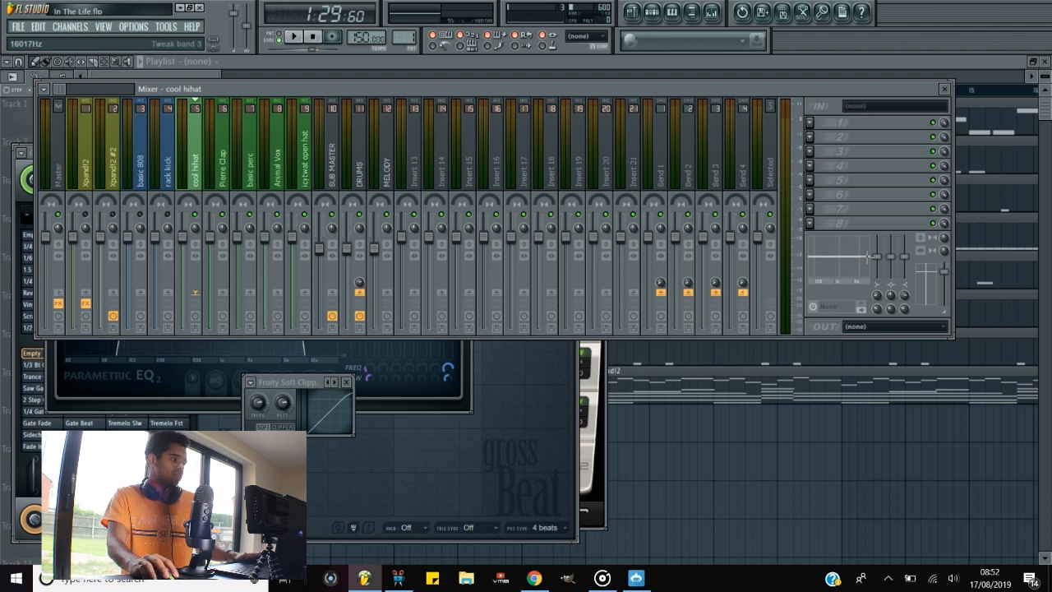
Boost the low shelf of the cool hihat track's EQ and raise its frequency while listening to the song.
click(293, 38)
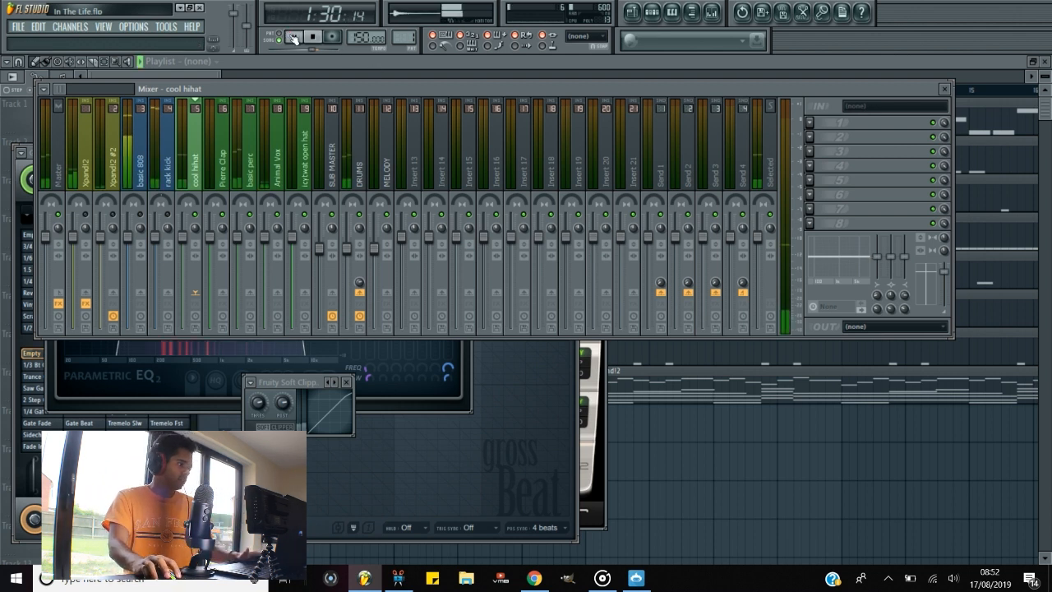
click(311, 38)
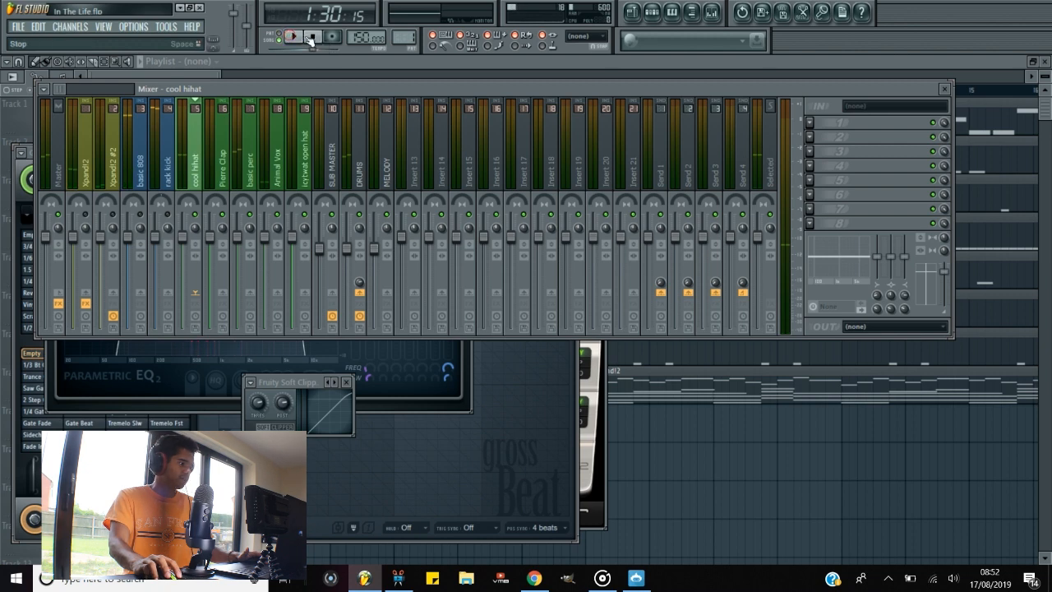
click(293, 39)
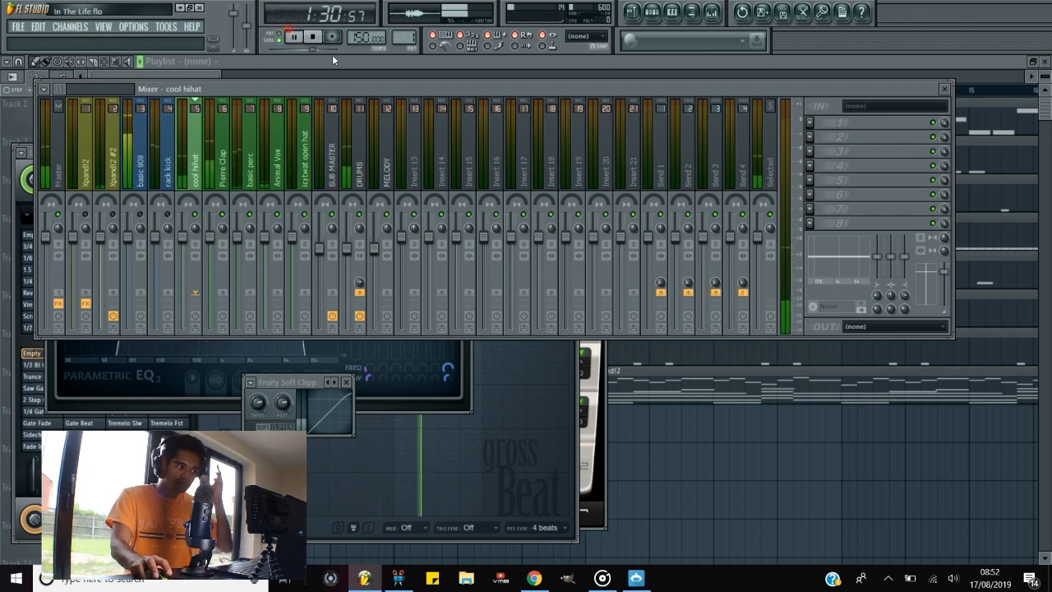
drag(810, 246, 810, 237)
drag(877, 294, 878, 283)
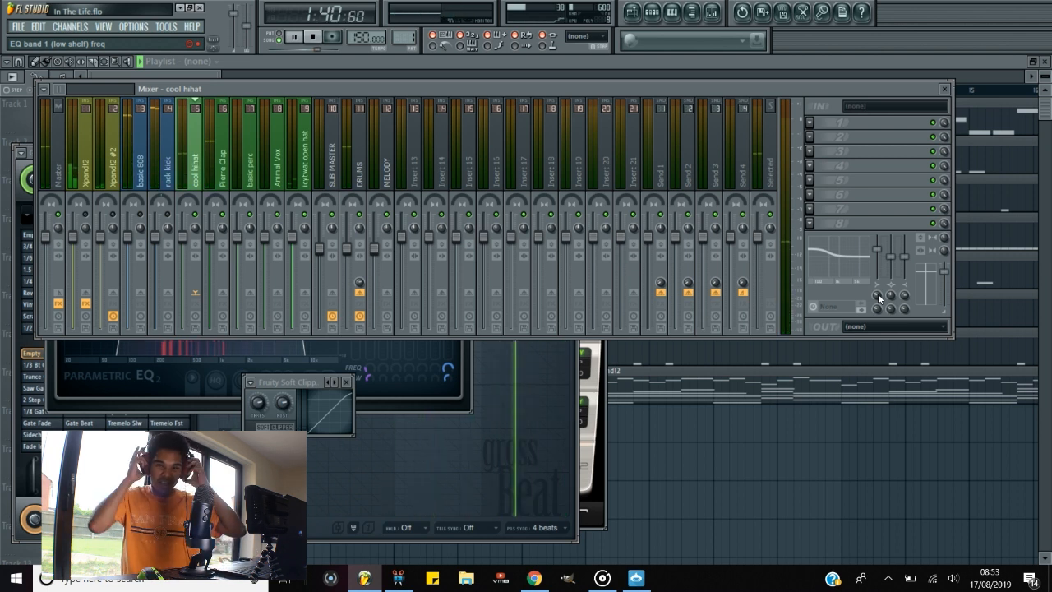
key(space)
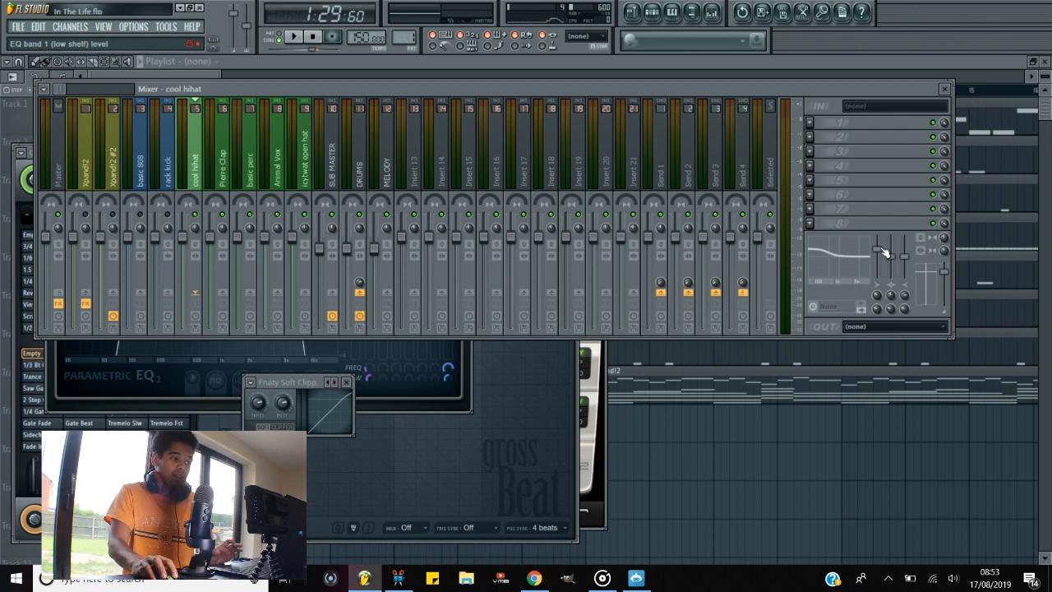
Load Fruity Reeverb 2 into the cool hihat track's first effect slot and raise its low cut.
click(810, 123)
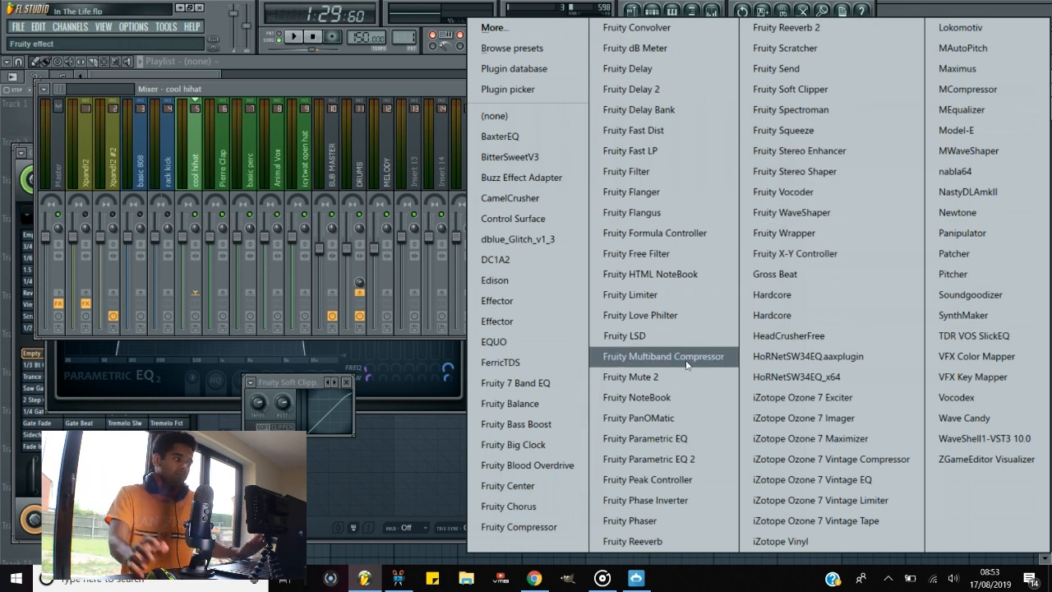
click(806, 28)
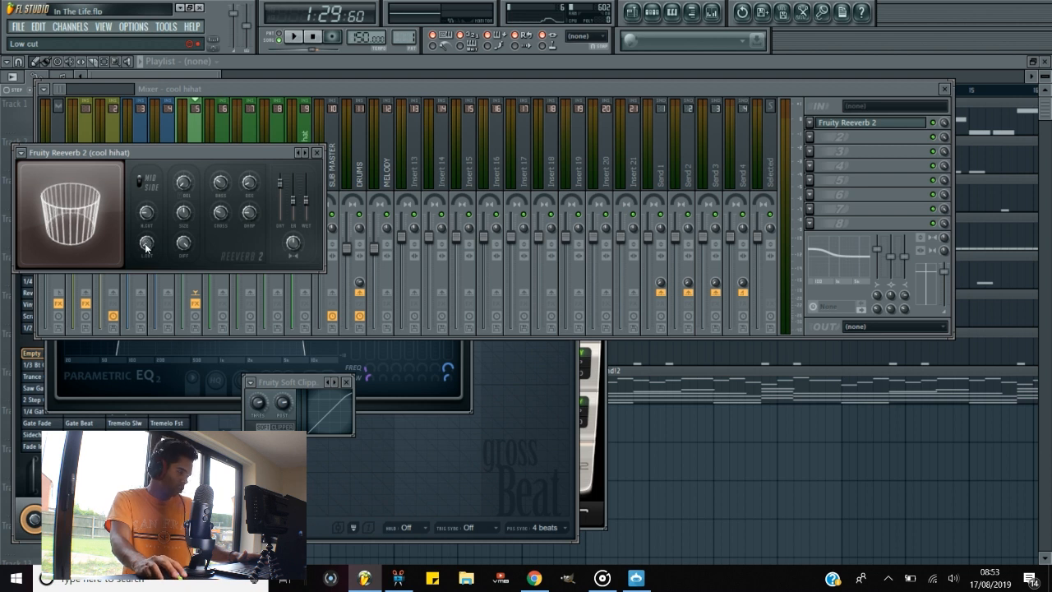
scroll(145, 242, up, 3)
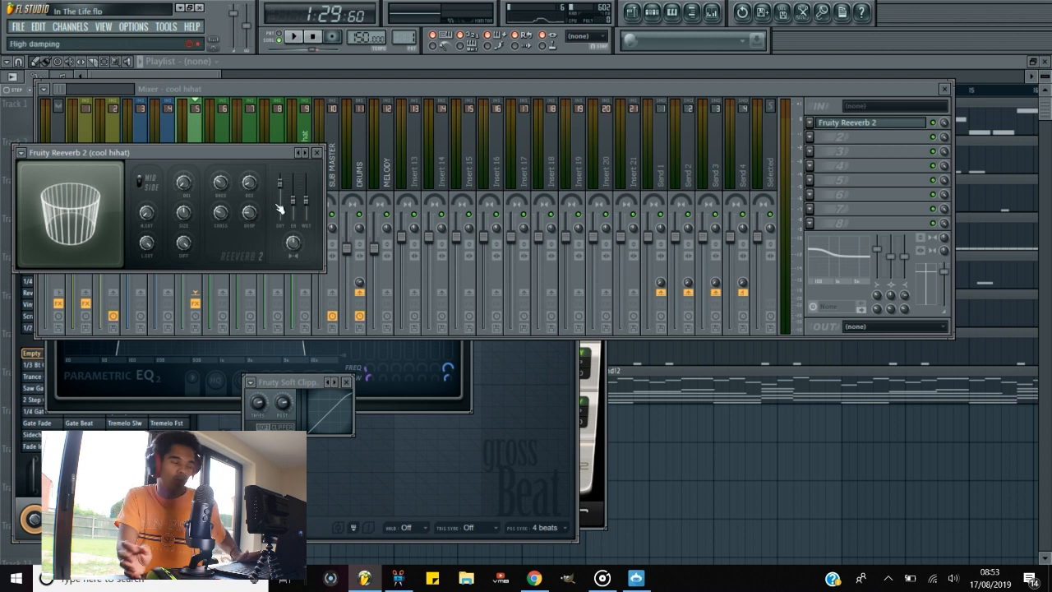
Lower the reverb's wet level to about 31% while listening to the song.
key(space)
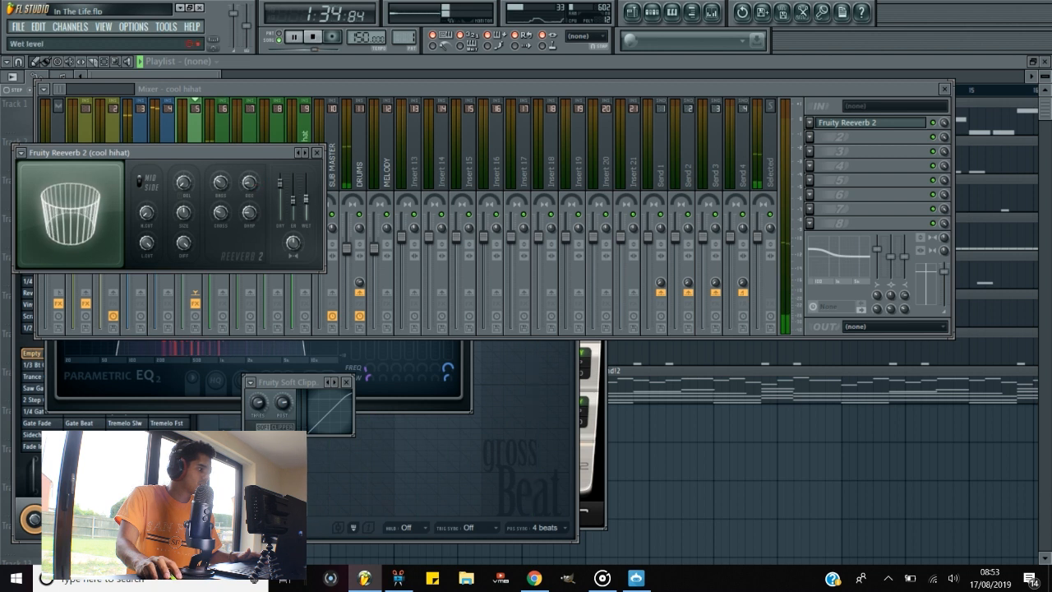
drag(308, 200, 309, 212)
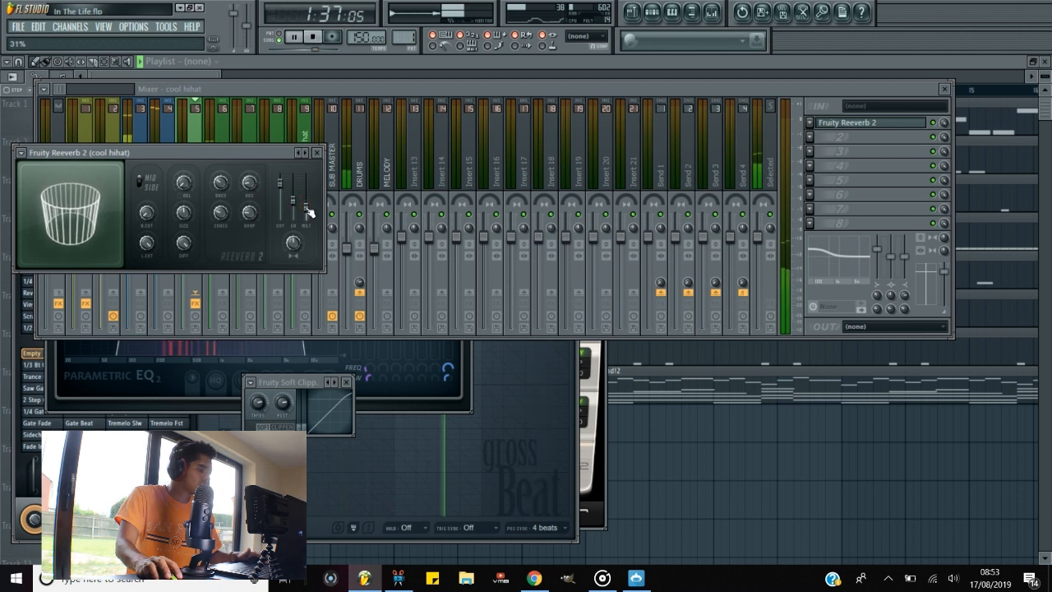
key(space)
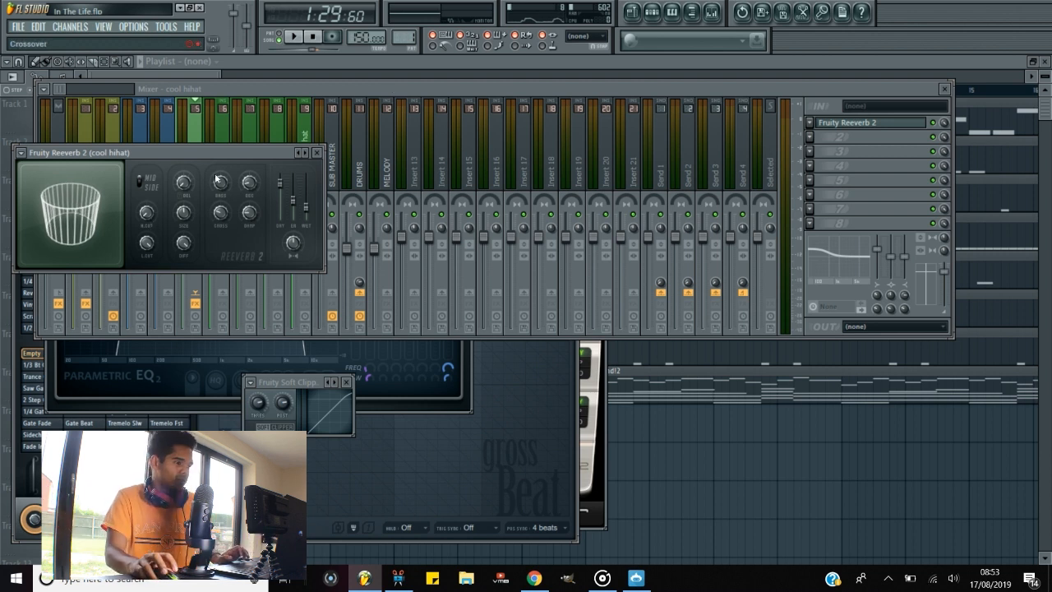
Select the DRUMS bus and shape its EQ with raised lows and highs and slightly dipped mids while listening to the song.
click(193, 138)
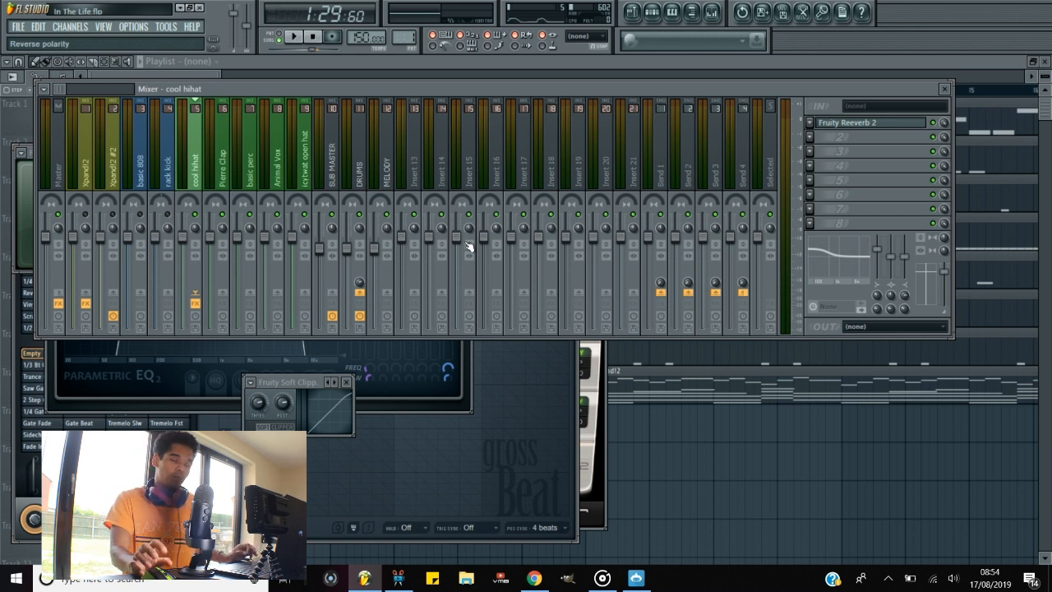
click(357, 183)
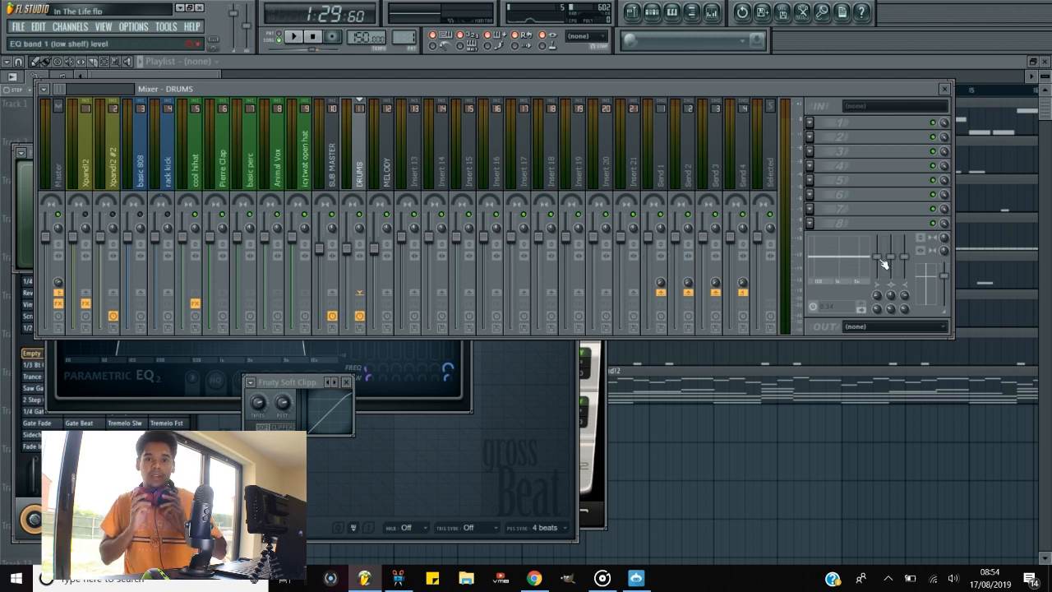
scroll(881, 260, up, 2)
key(space)
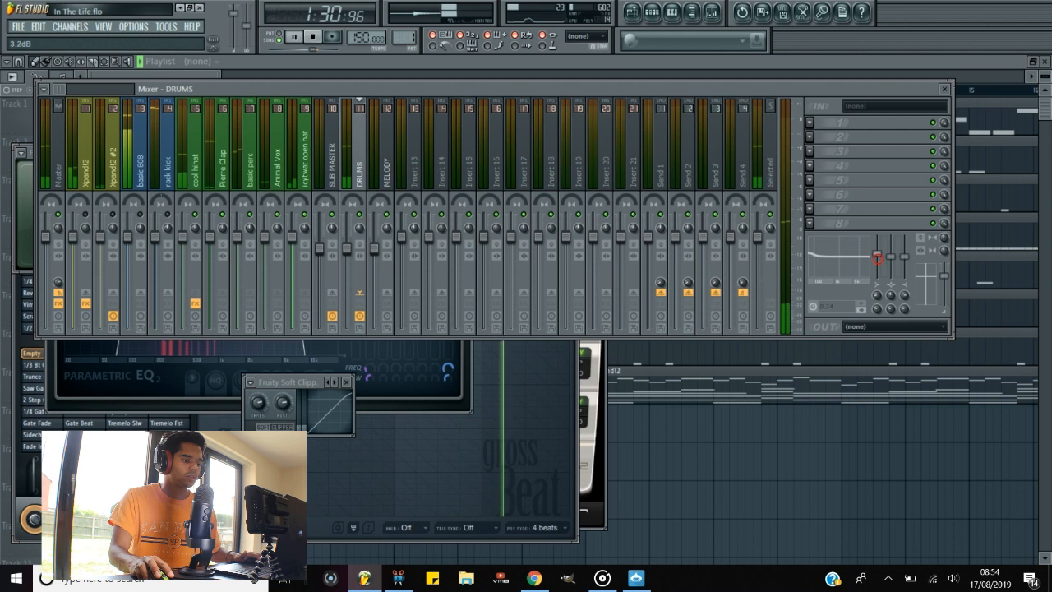
scroll(877, 250, up, 2)
scroll(877, 251, down, 2)
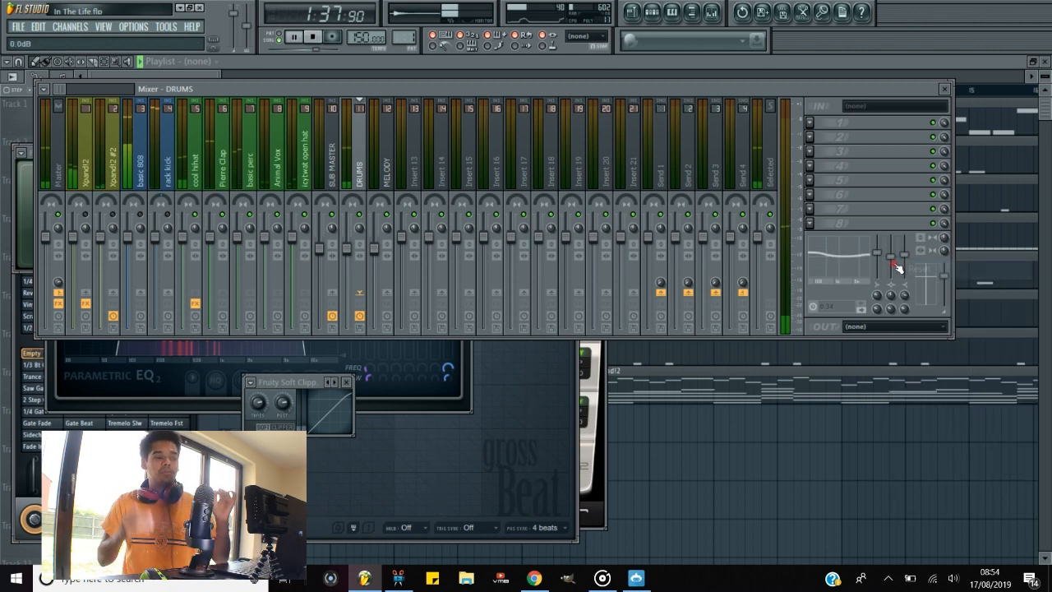
key(space)
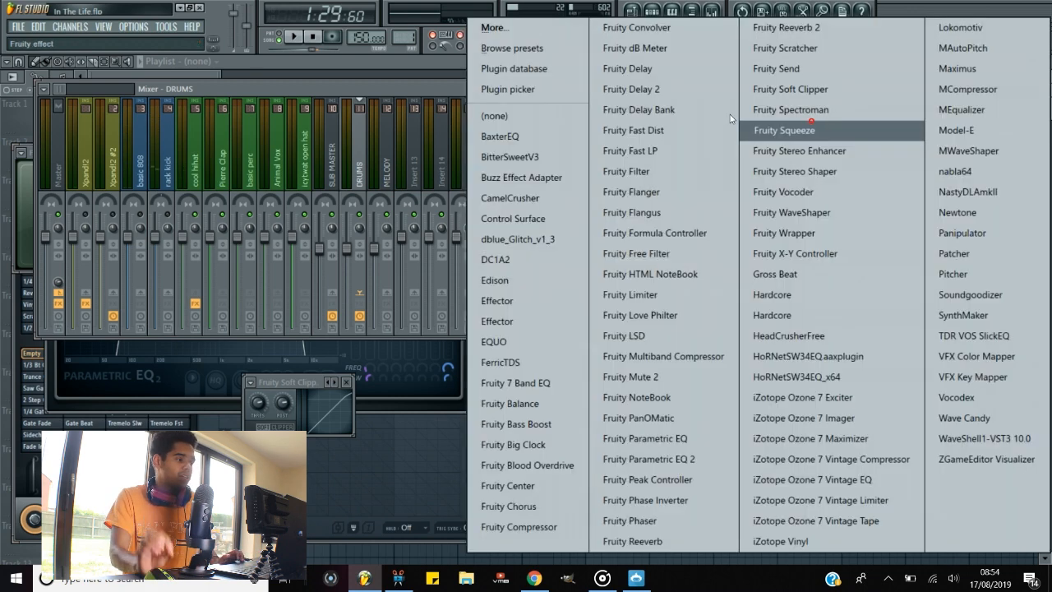
Load BitterSweet v3 into the DRUMS bus's first effect slot and set its amount to about 2.33% towards Bitter during playback.
click(809, 122)
click(520, 156)
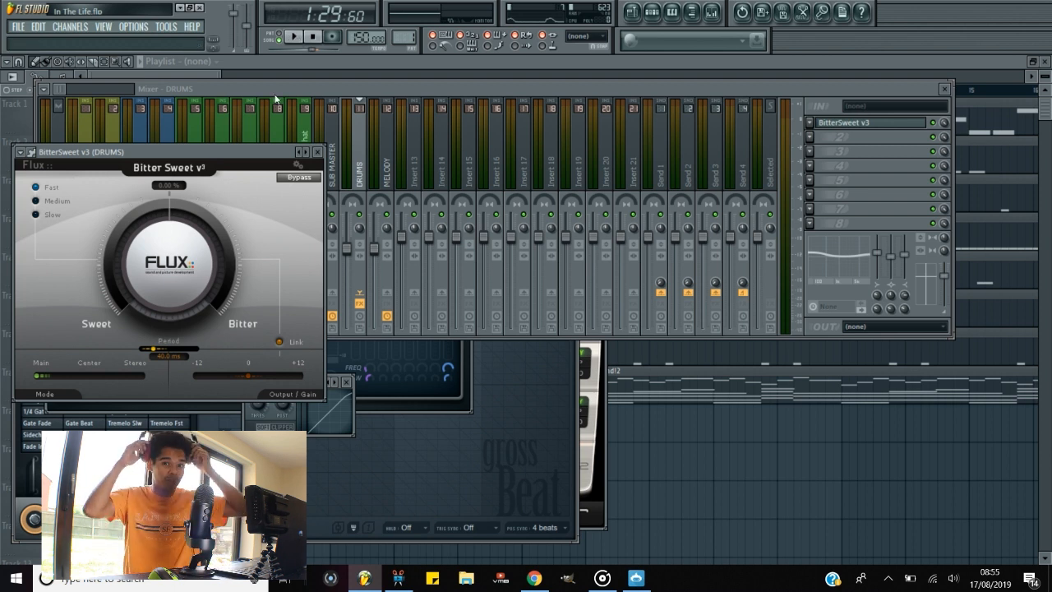
click(297, 38)
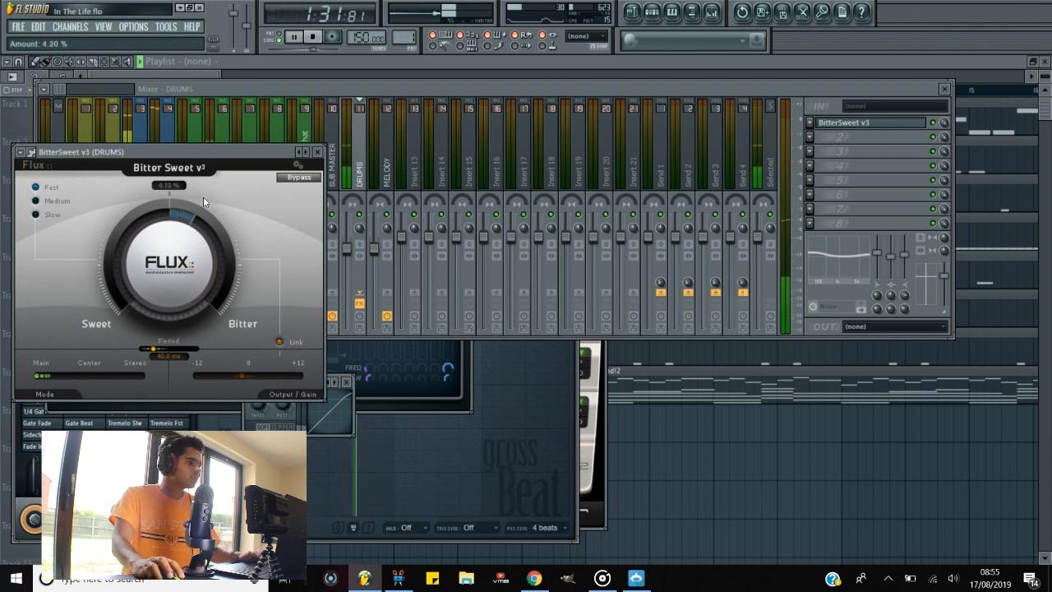
drag(203, 197, 214, 228)
key(space)
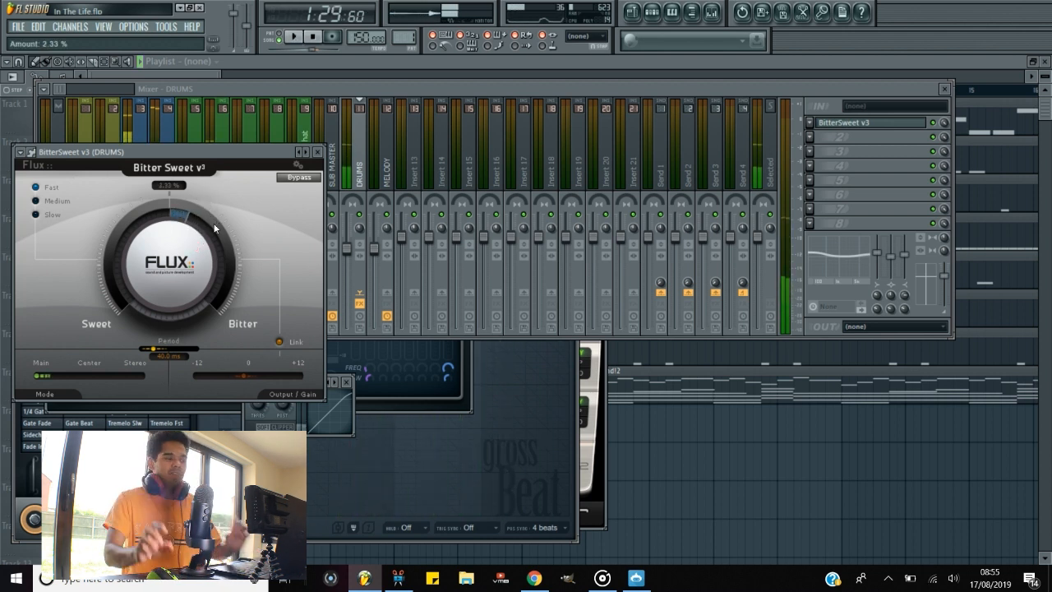
Load CamelCrusher into the DRUMS bus's second effect slot and adjust its compressor amount while listening to the song.
click(809, 140)
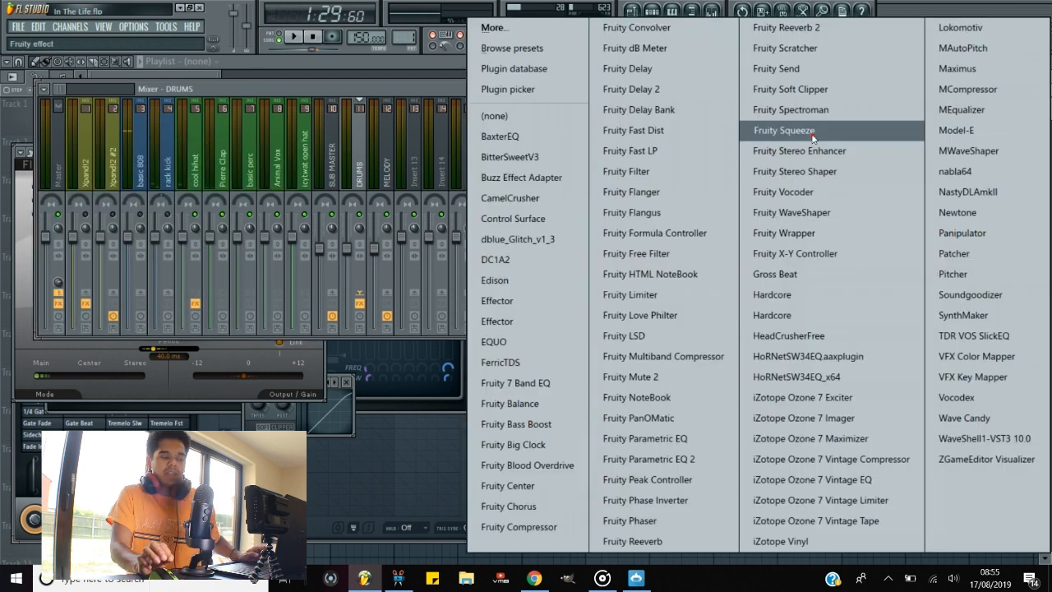
click(512, 198)
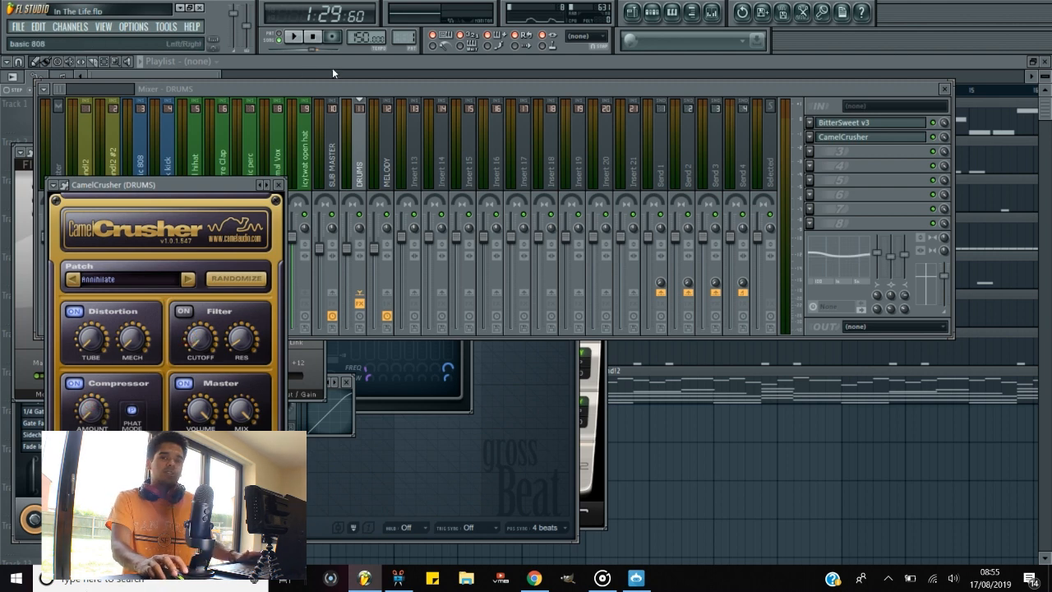
click(295, 41)
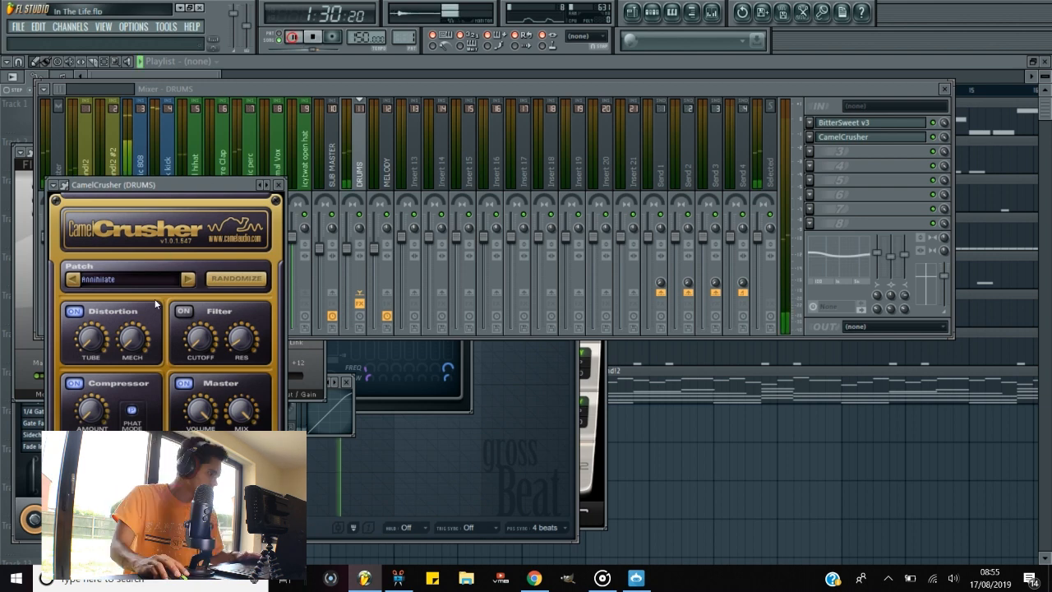
mouse_move(91, 406)
mouse_down()
mouse_move(95, 383)
mouse_move(101, 406)
mouse_up()
key(space)
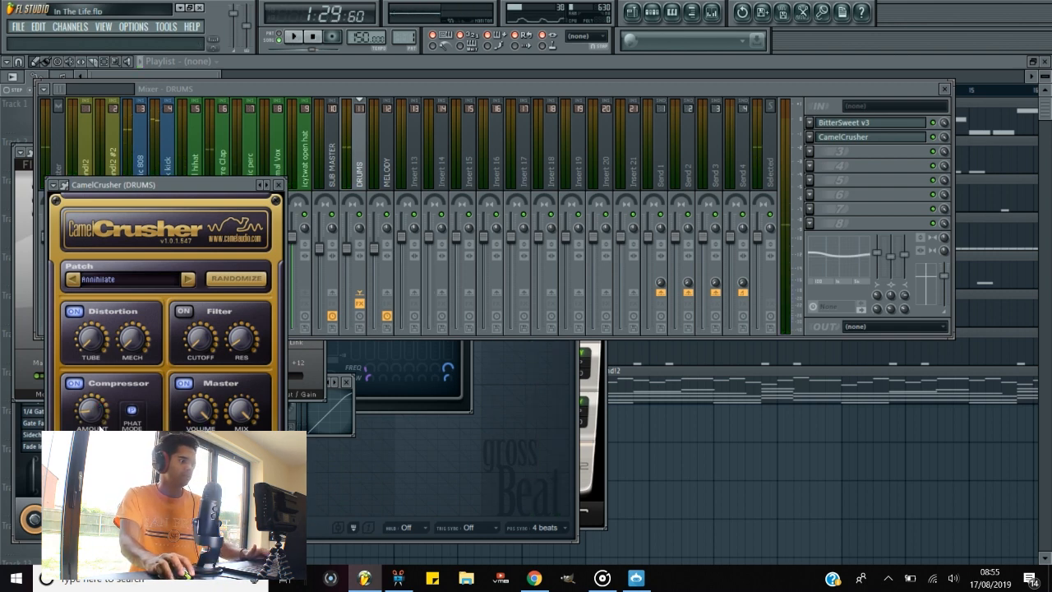
Compare the DRUMS bus with its effects bypassed and enabled while playing the song.
click(353, 299)
key(space)
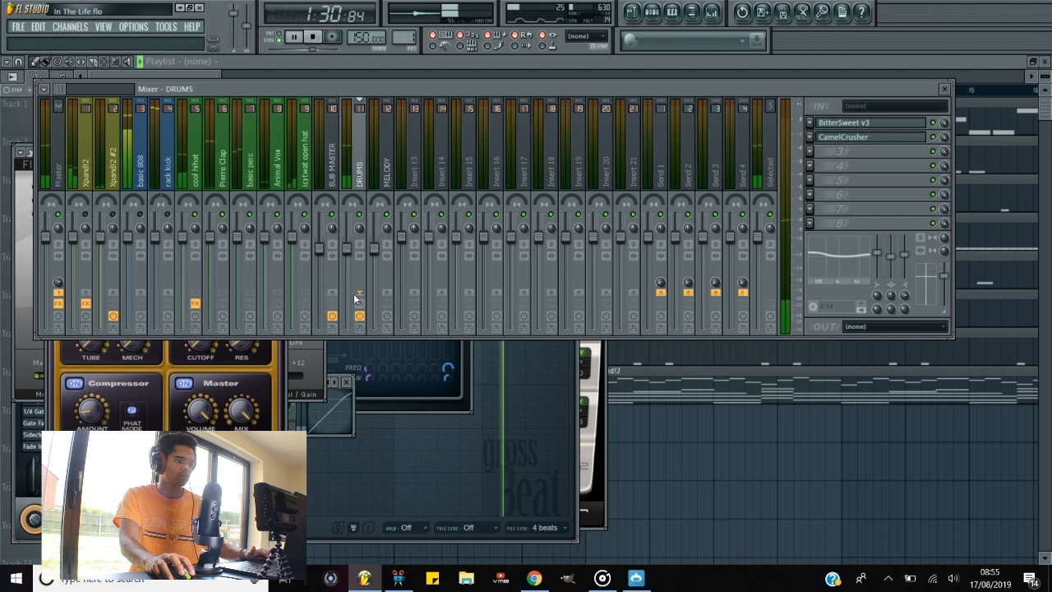
key(space)
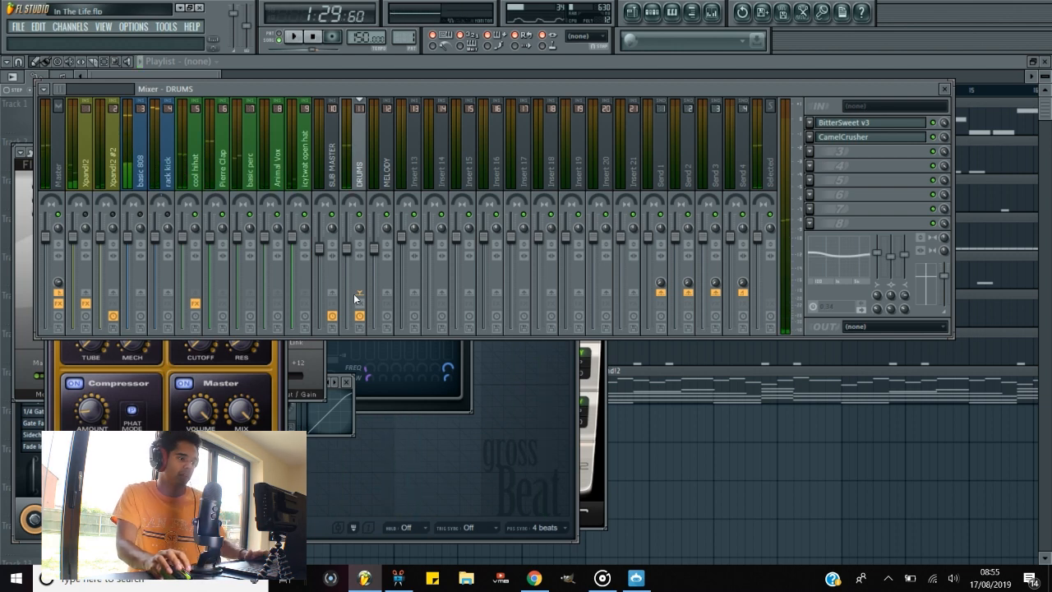
click(359, 303)
key(space)
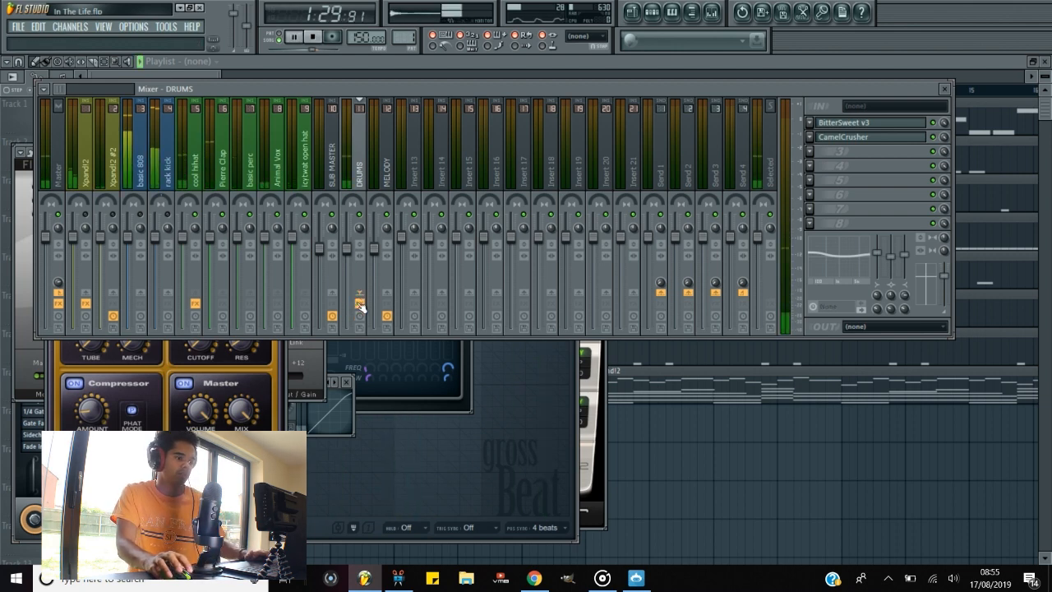
key(space)
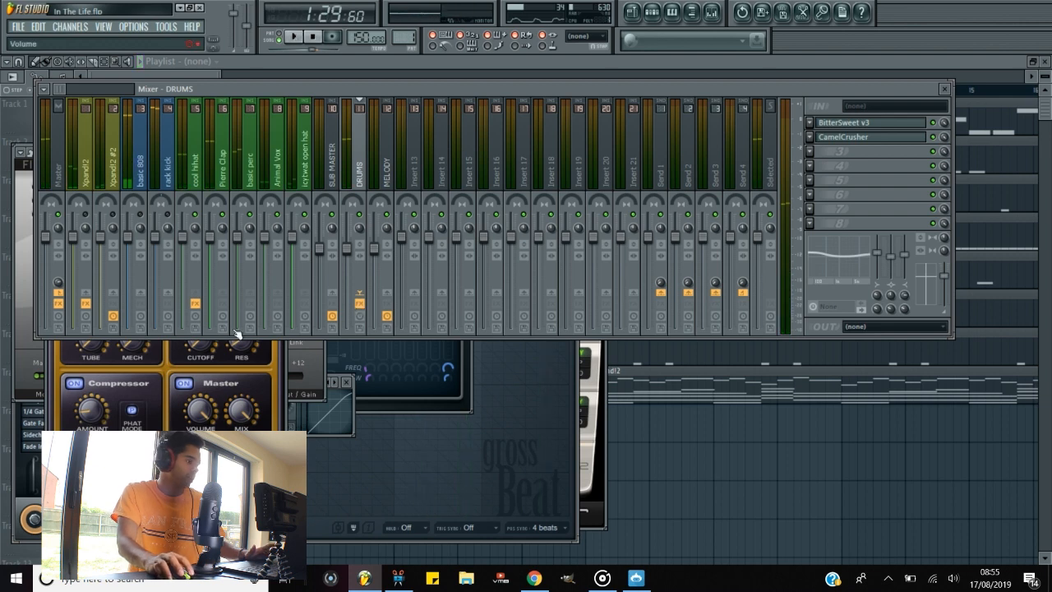
Set CamelCrusher's master volume to -2 dB while listening to the song.
click(194, 408)
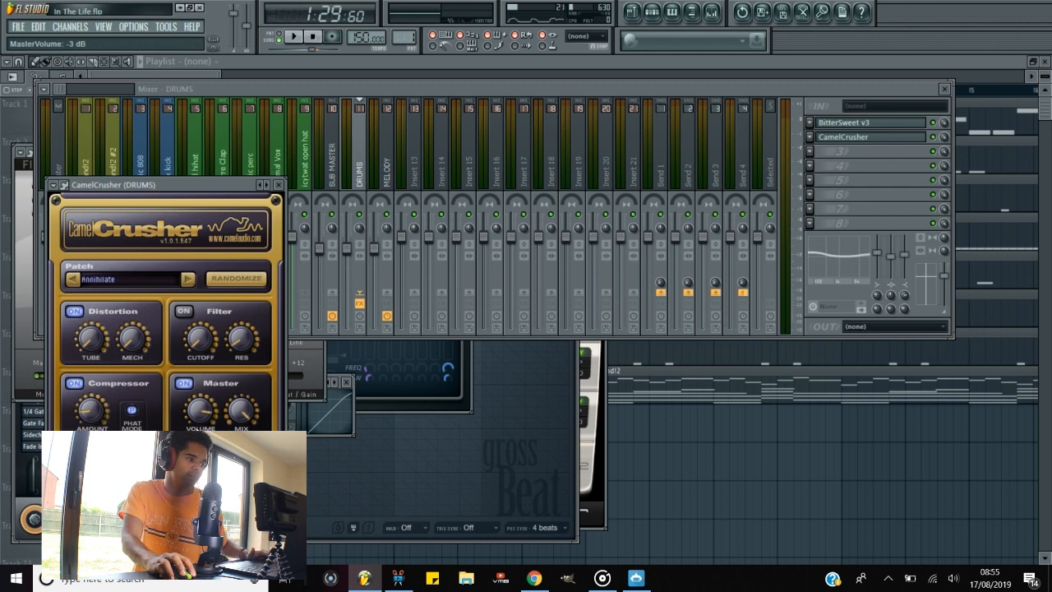
key(space)
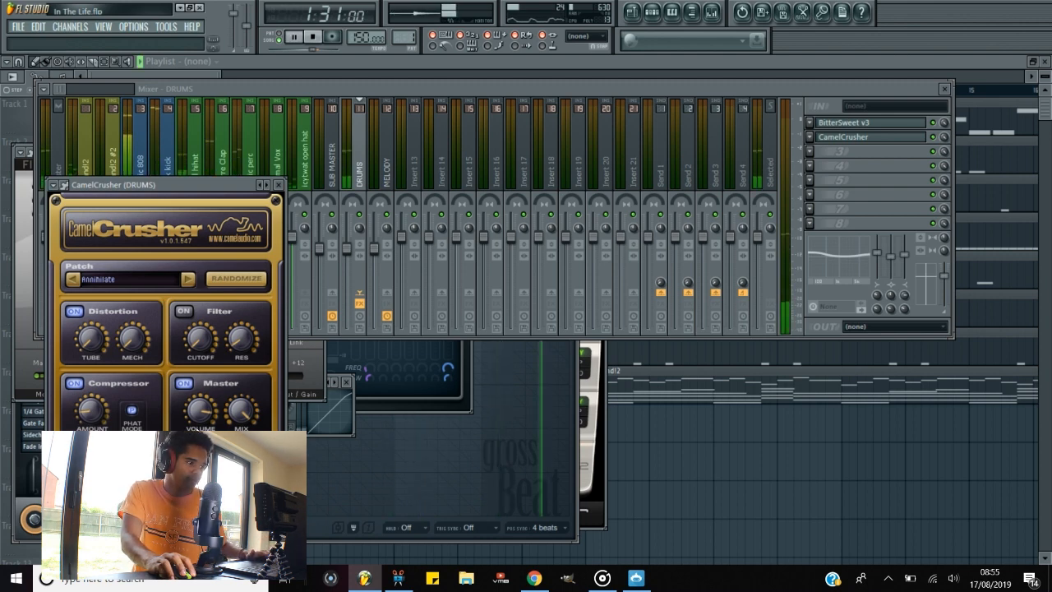
drag(194, 411, 194, 419)
key(space)
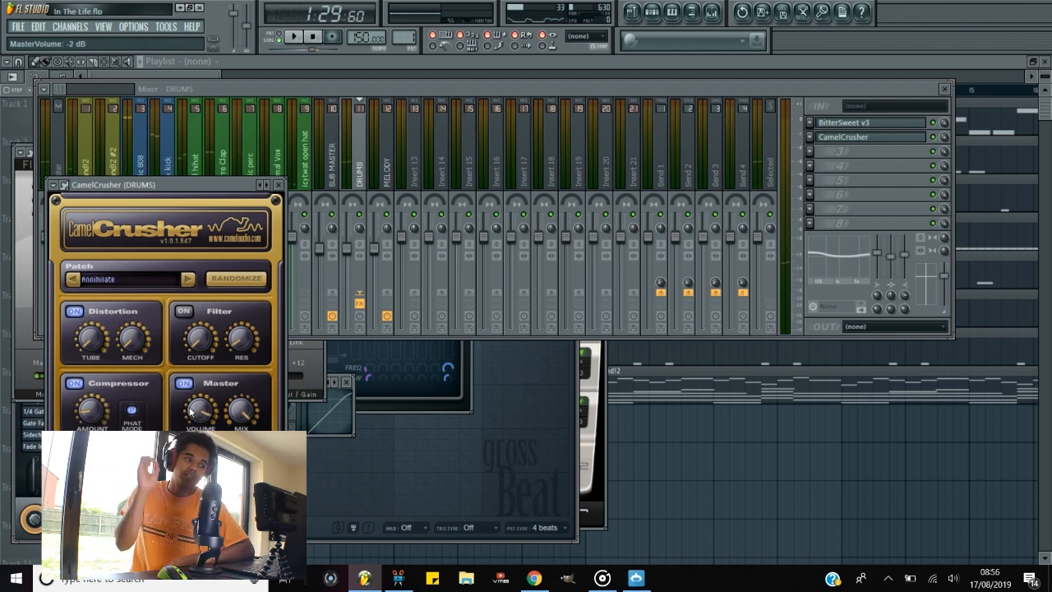
Load Aphex Vintage Exciter Stereo from WaveShell1-VST3 10.0 into the DRUMS bus's third effect slot and move its window clear of CamelCrusher.
click(355, 176)
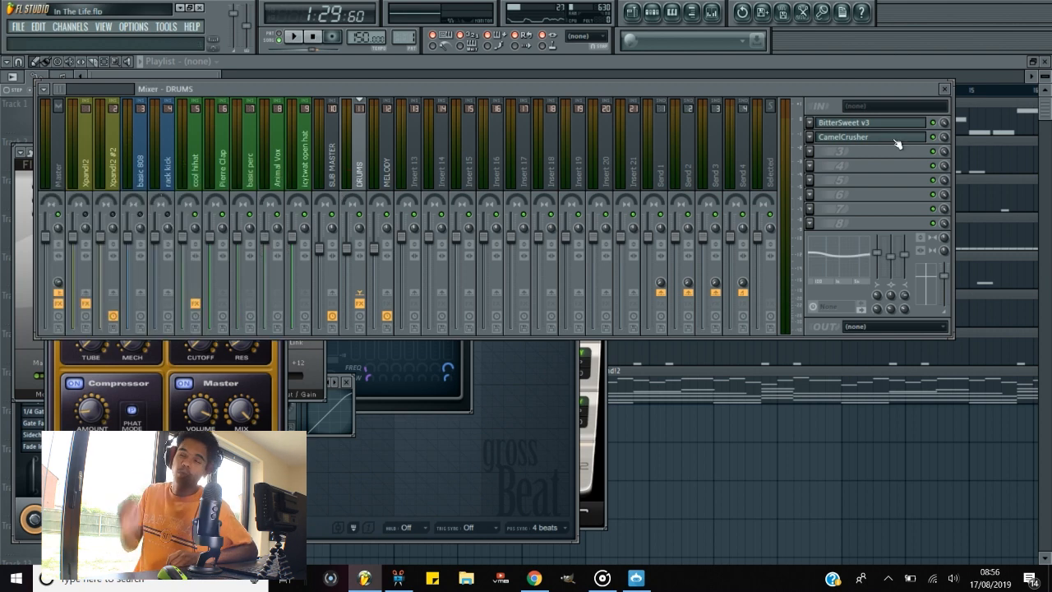
click(816, 150)
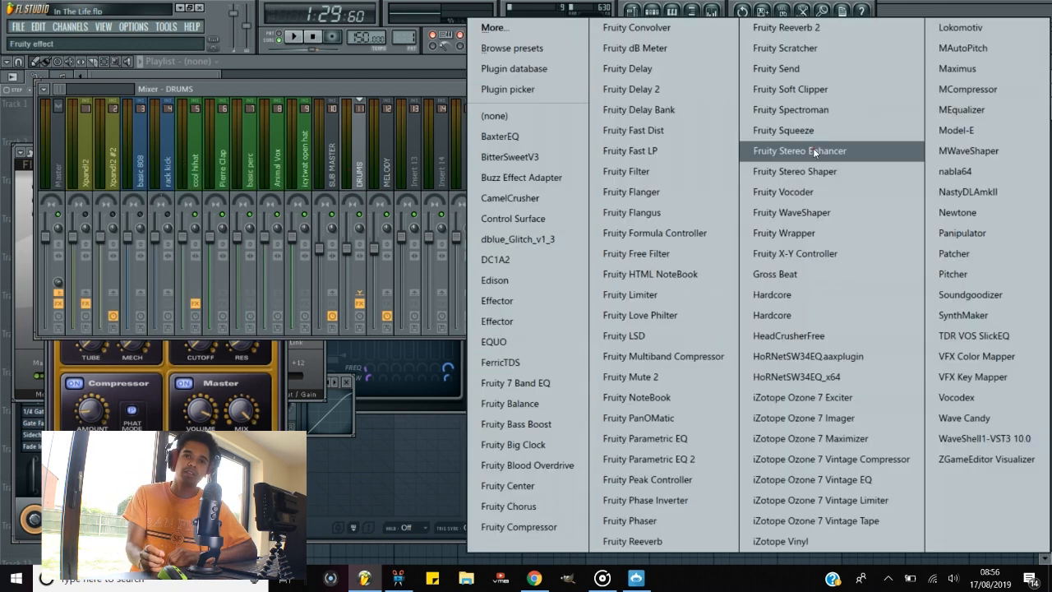
click(972, 440)
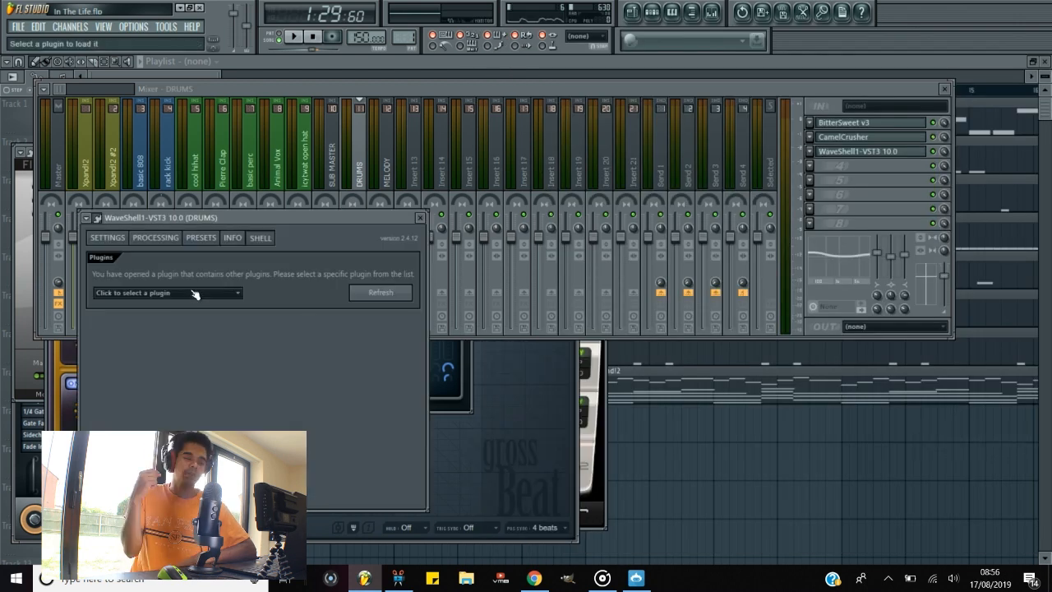
click(195, 294)
click(183, 332)
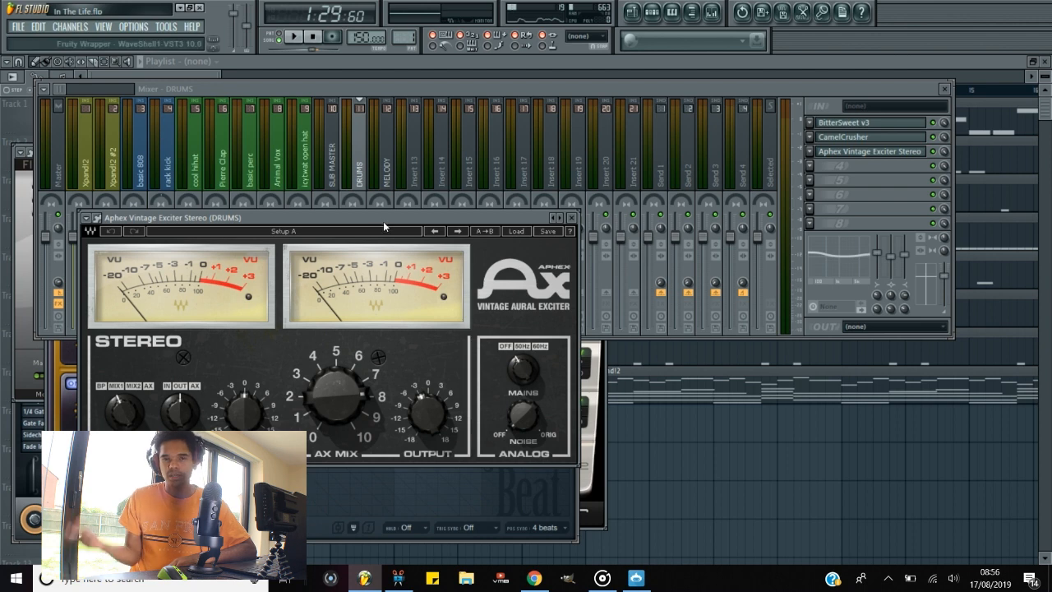
drag(386, 213, 681, 122)
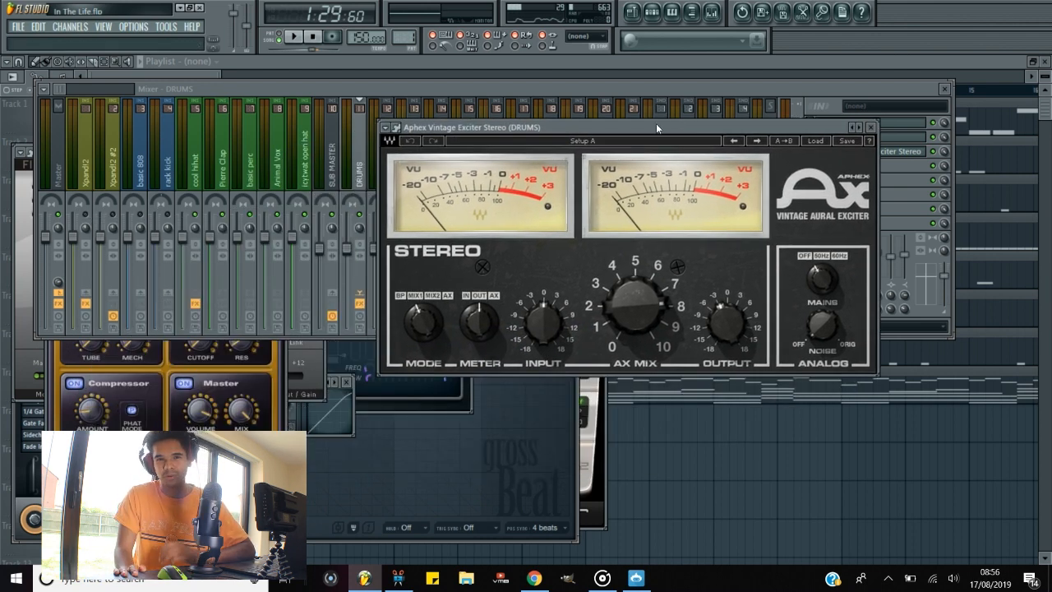
Load the exciter's PA Default preset and set AX Mix to about 4.73 while listening to the song.
click(760, 141)
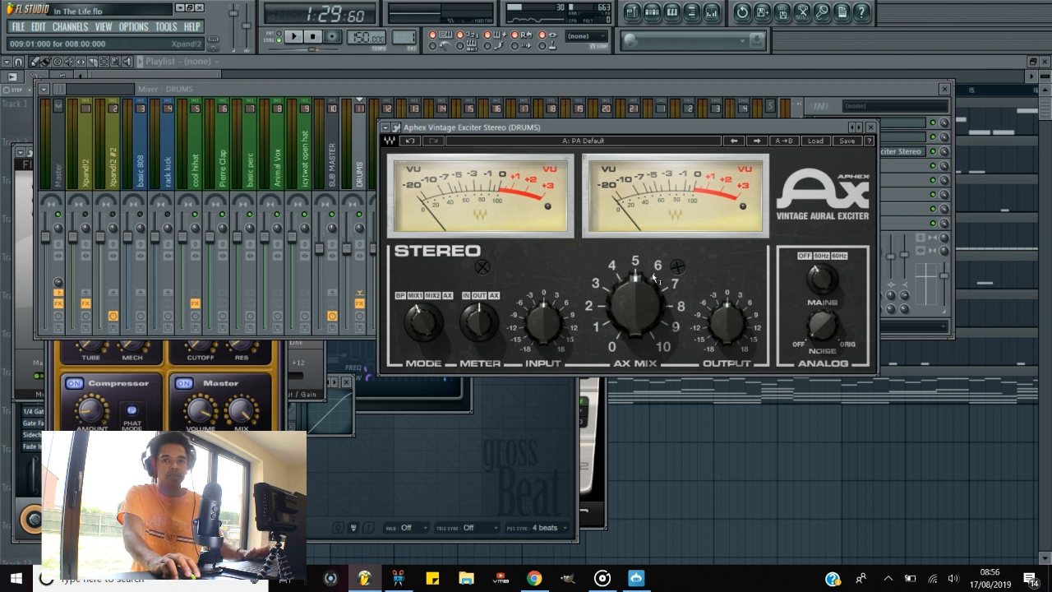
click(637, 307)
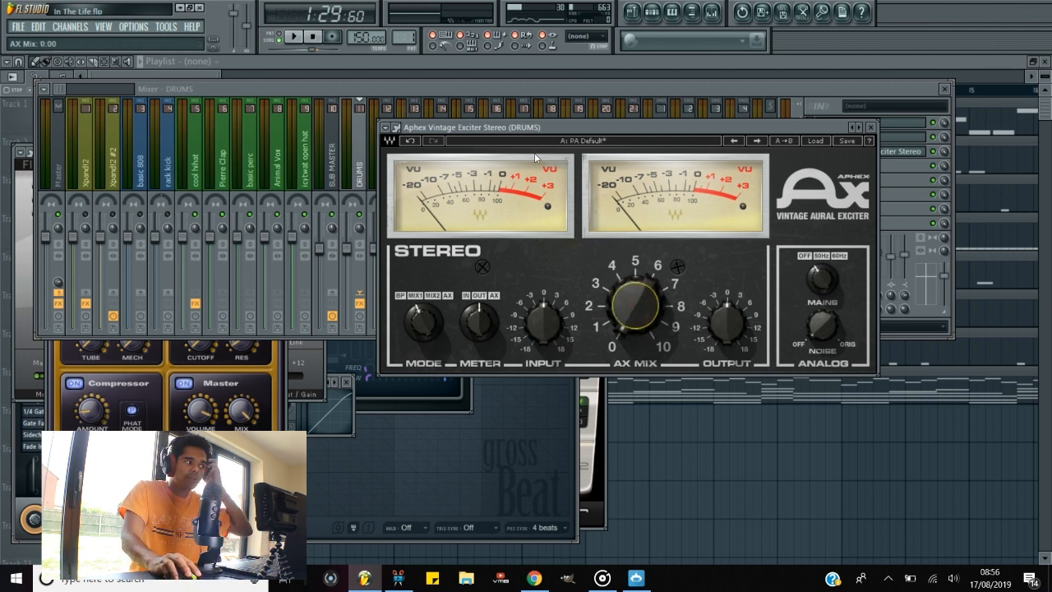
key(space)
drag(635, 306, 630, 278)
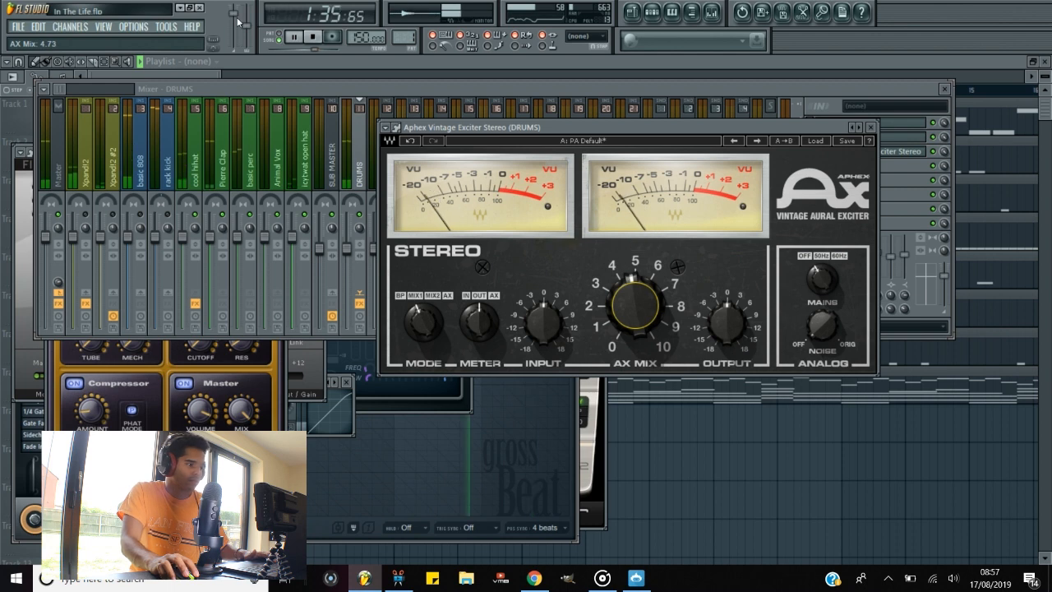
click(307, 38)
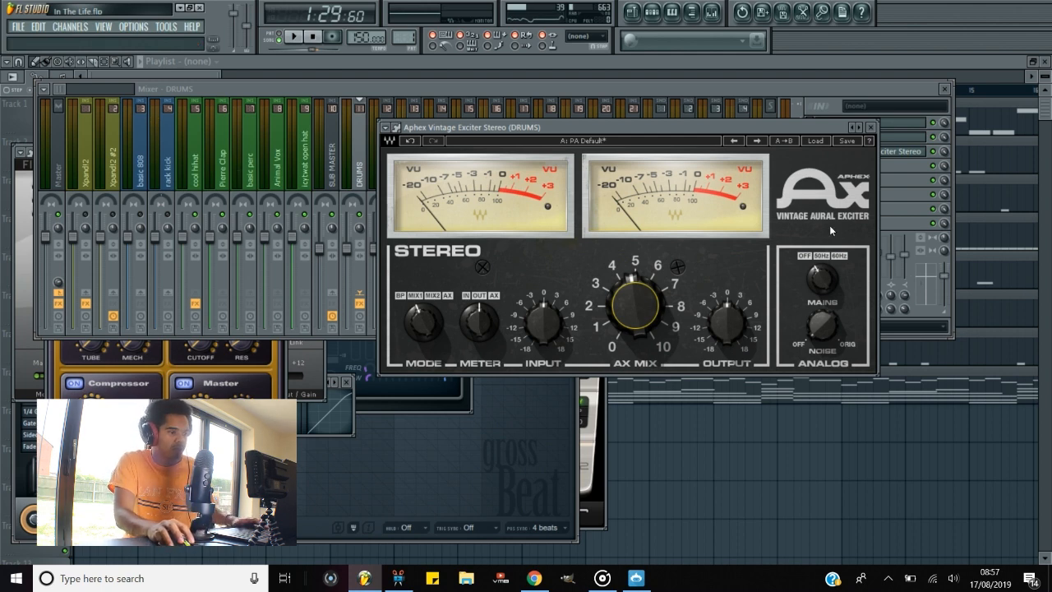
Adjust the output level of the Aphex exciter on the DRUMS bus slightly.
click(567, 83)
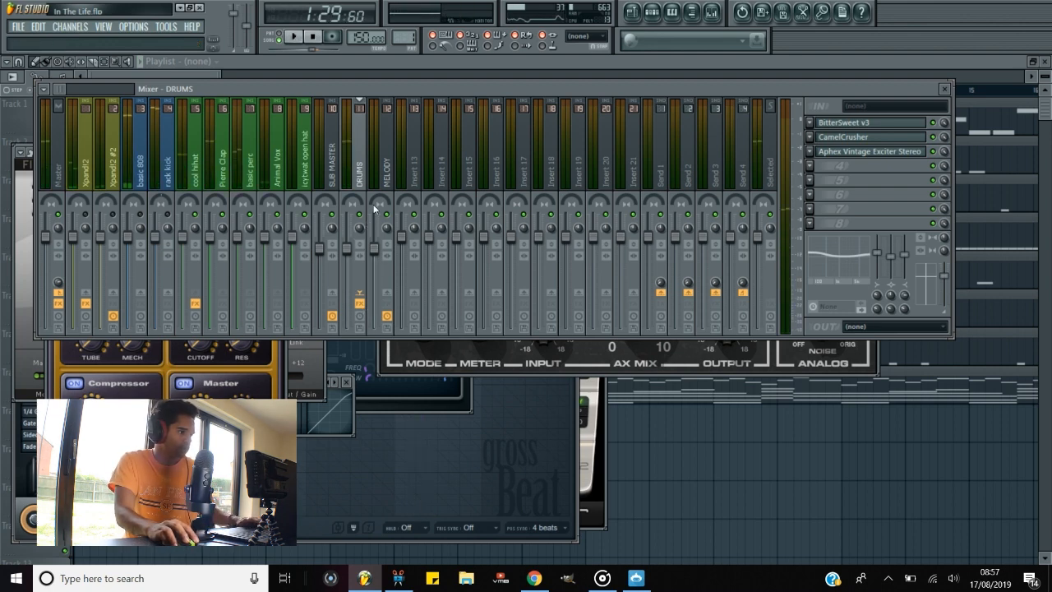
click(728, 342)
scroll(728, 339, down, 2)
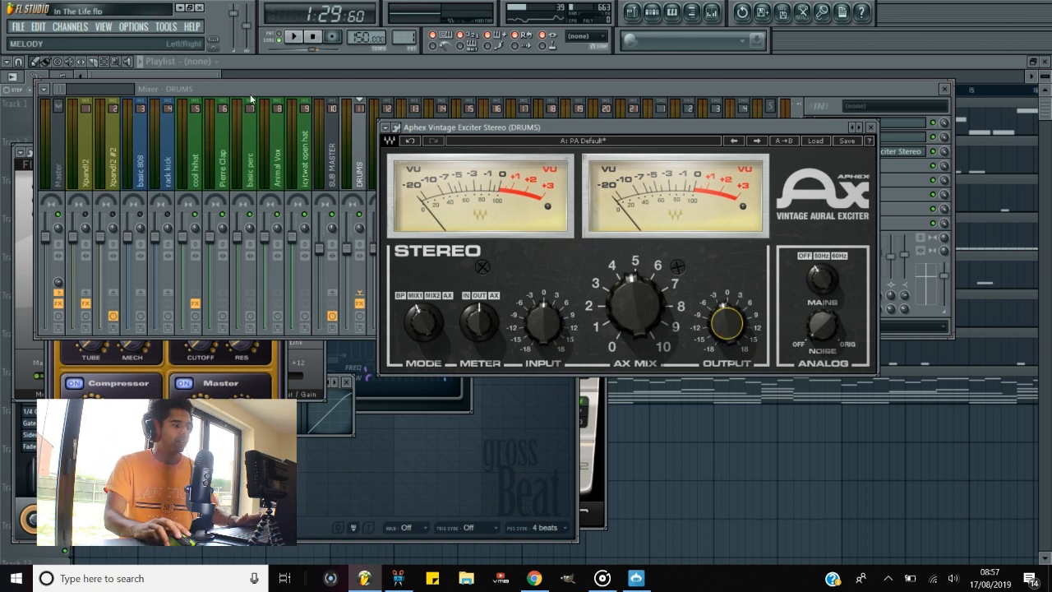
Bypass and re-enable the whole DRUMS effect chain, including the exciter, to compare the sound during playback.
click(368, 263)
click(364, 304)
key(space)
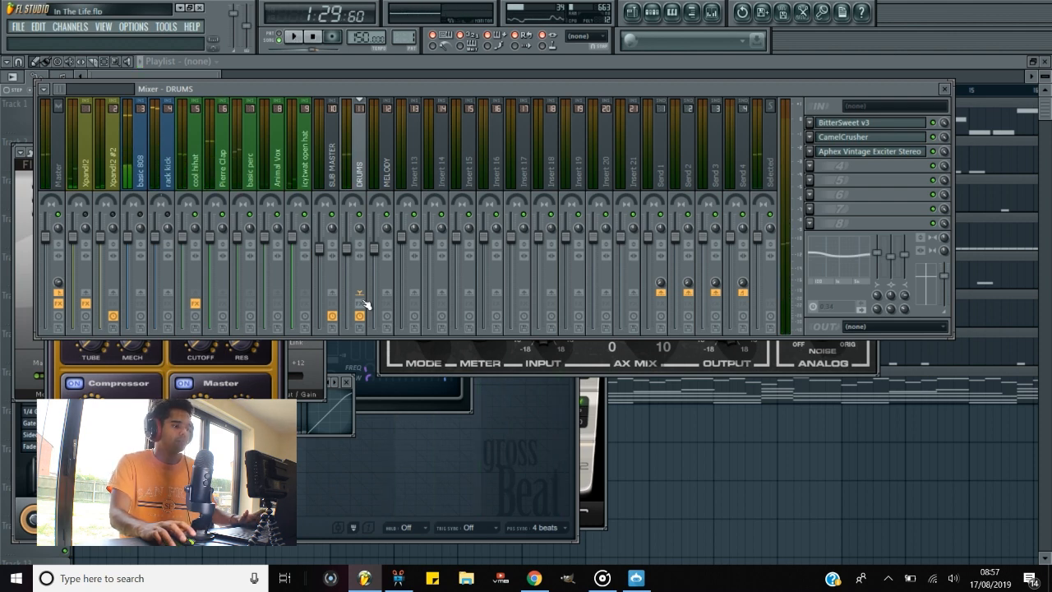
click(365, 305)
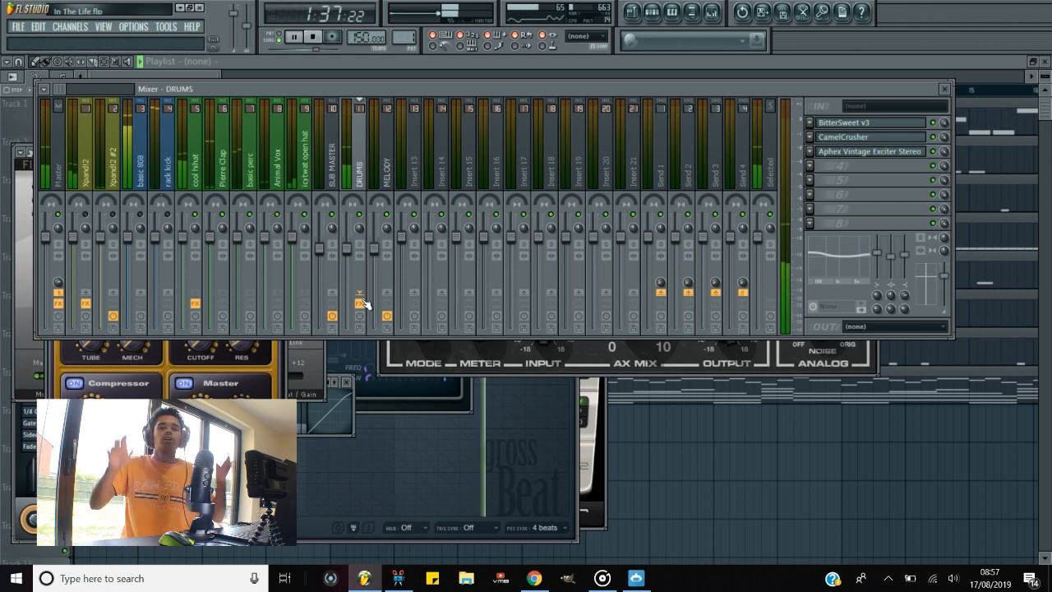
key(space)
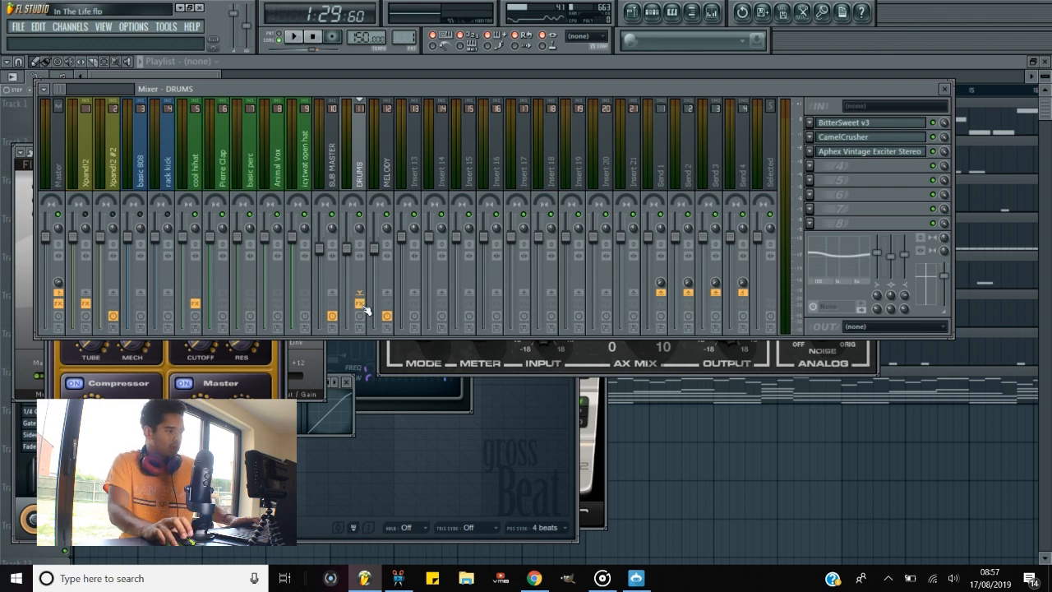
Toggle the mute switches of the basic 808 and Xpand!2 tracks and select the Xpand!2 track.
click(141, 213)
click(86, 215)
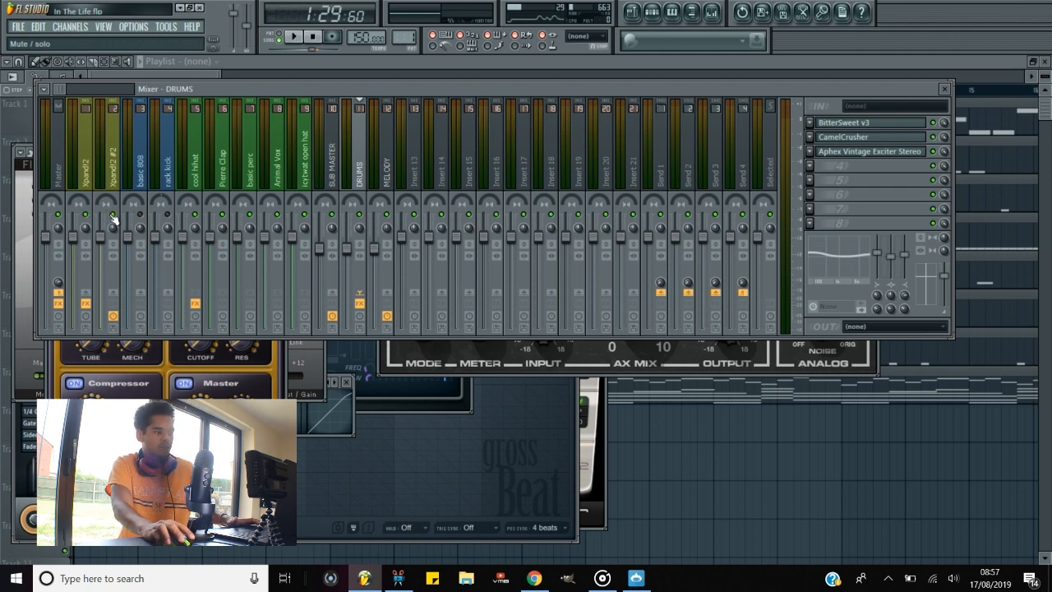
click(86, 164)
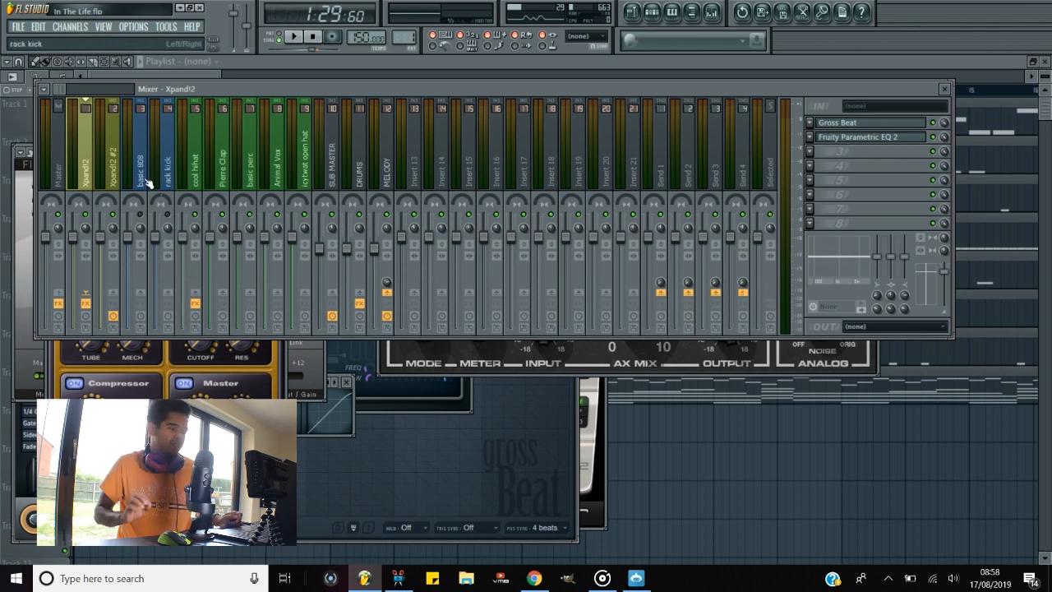
Load BitterSweet v3 as the first effect on the MELODY bus and set its amount to about 5.16 %.
click(391, 171)
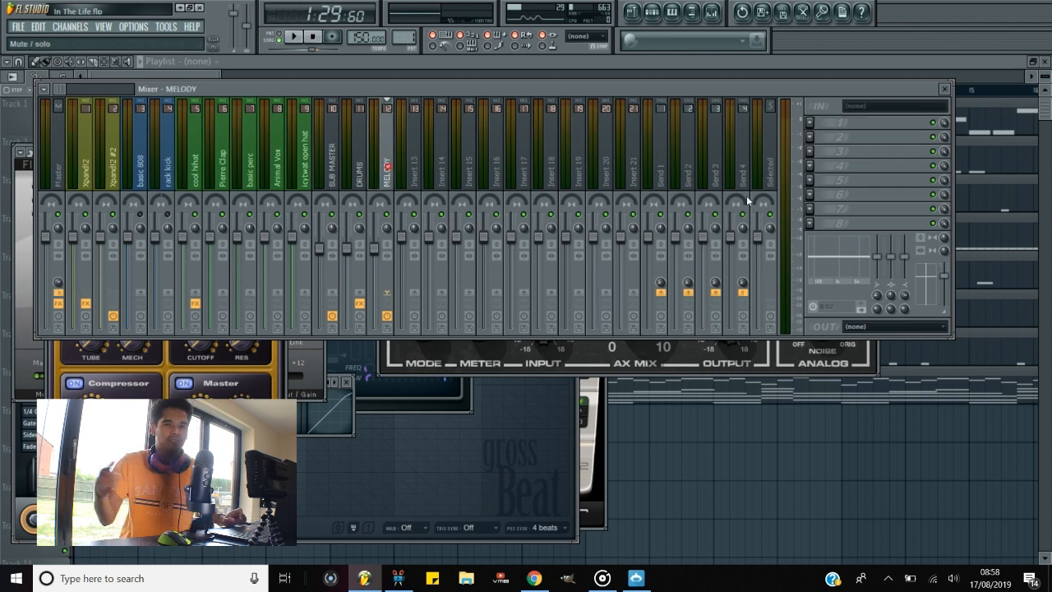
click(813, 123)
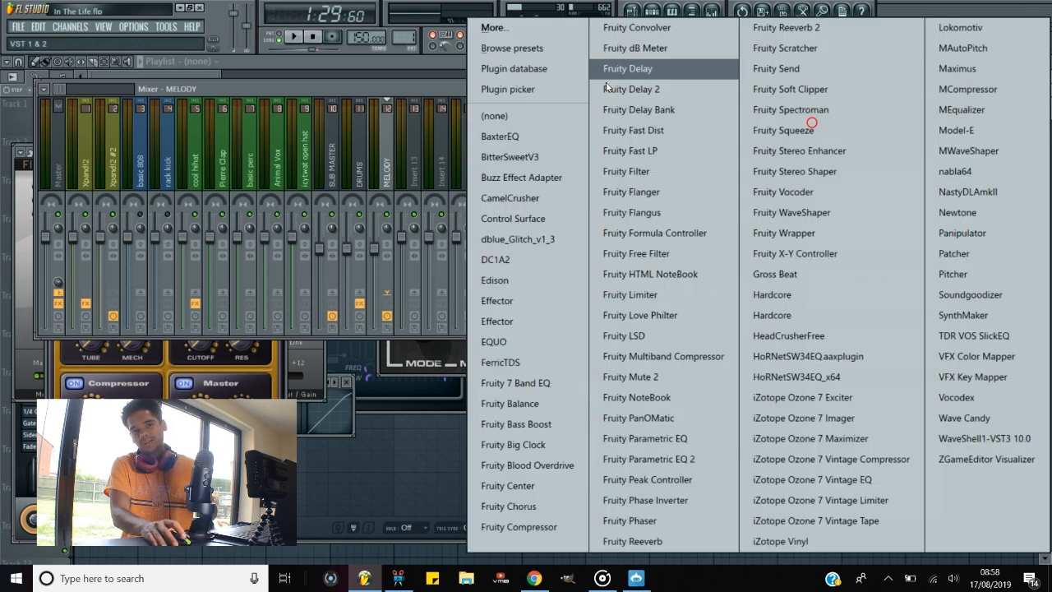
click(521, 156)
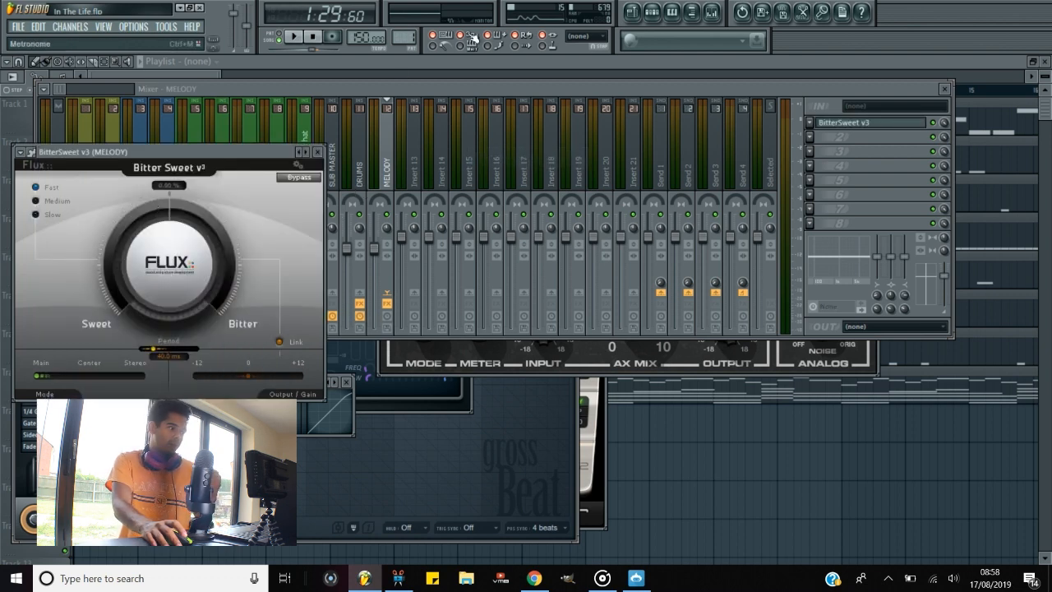
click(279, 92)
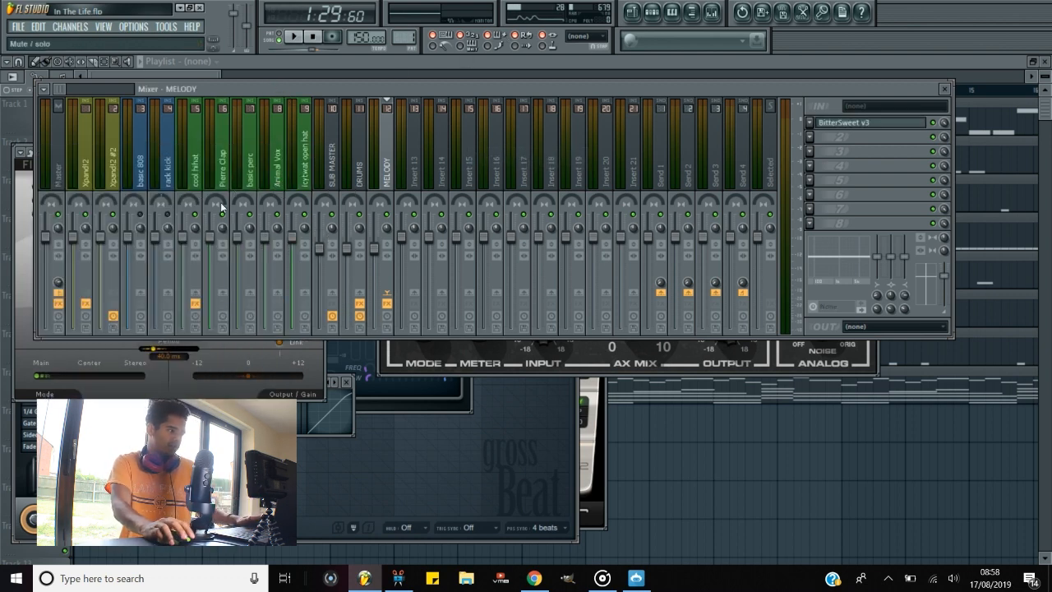
click(864, 124)
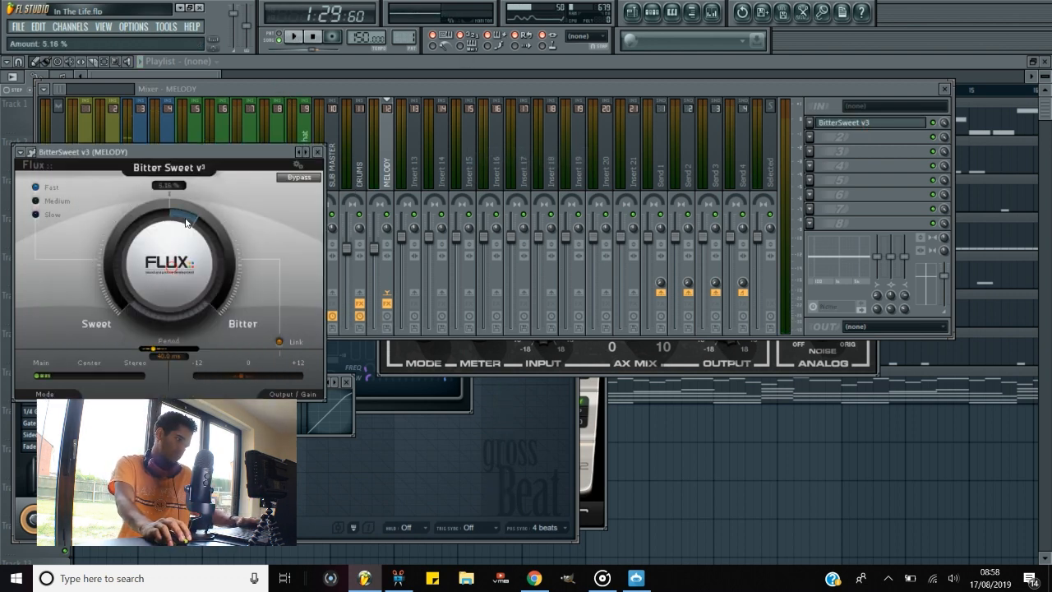
Load CamelCrusher as the second effect on the MELODY bus and audition it while playing the song.
click(808, 137)
click(511, 198)
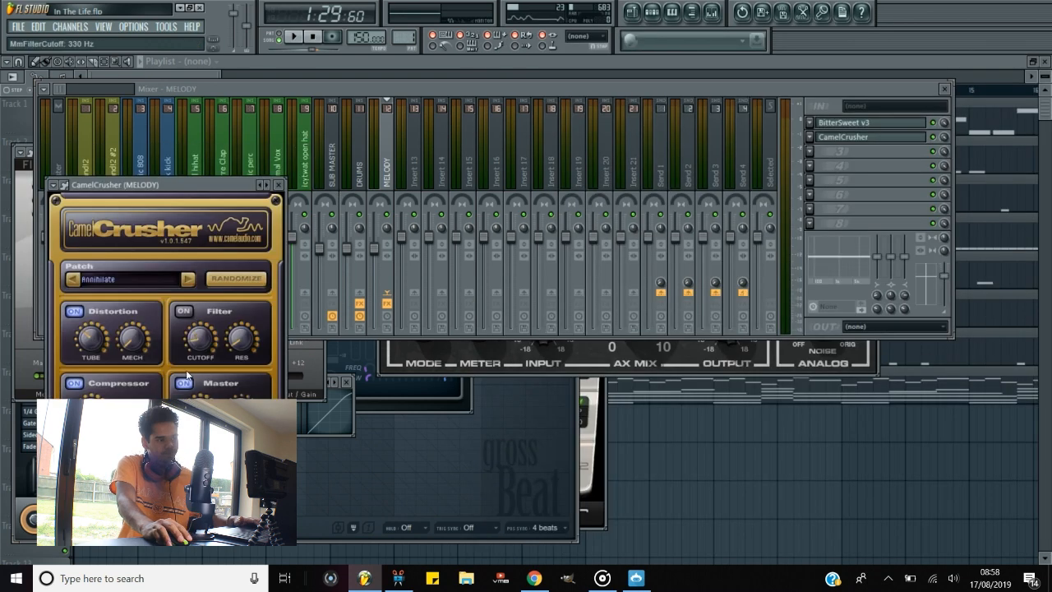
key(space)
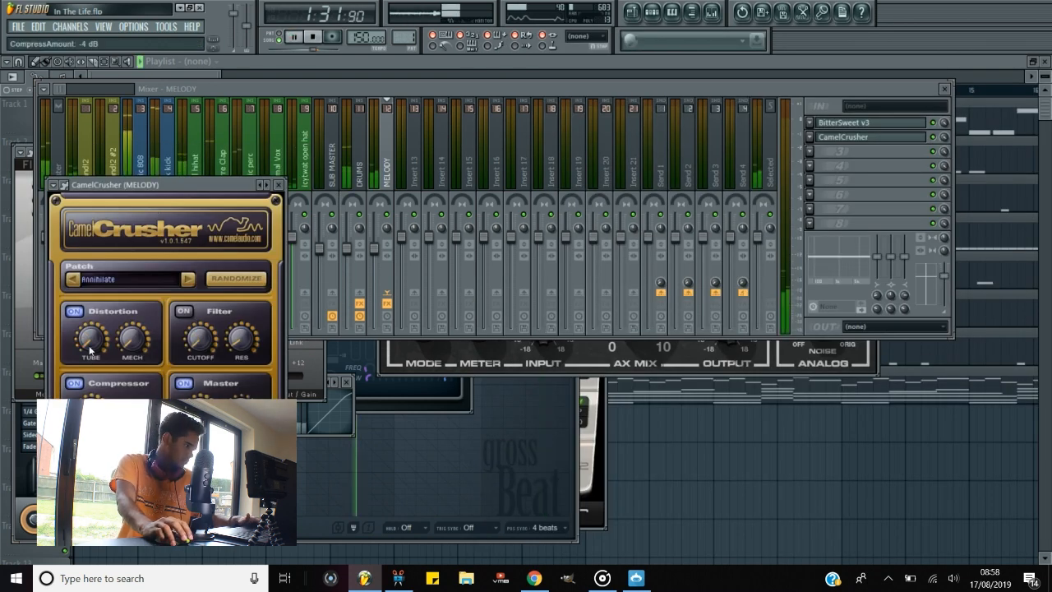
click(377, 323)
key(space)
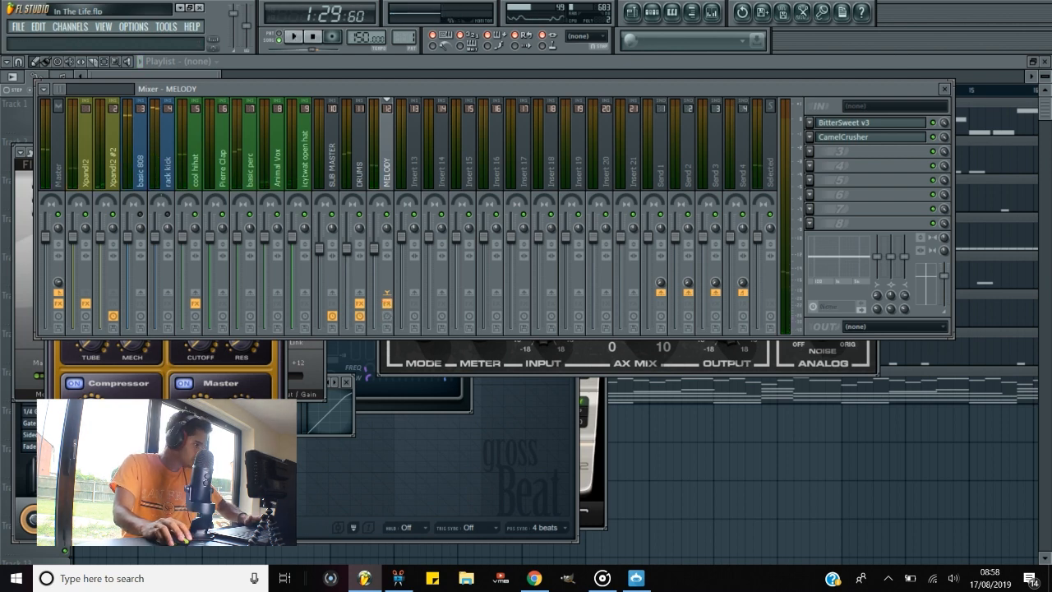
click(164, 370)
key(space)
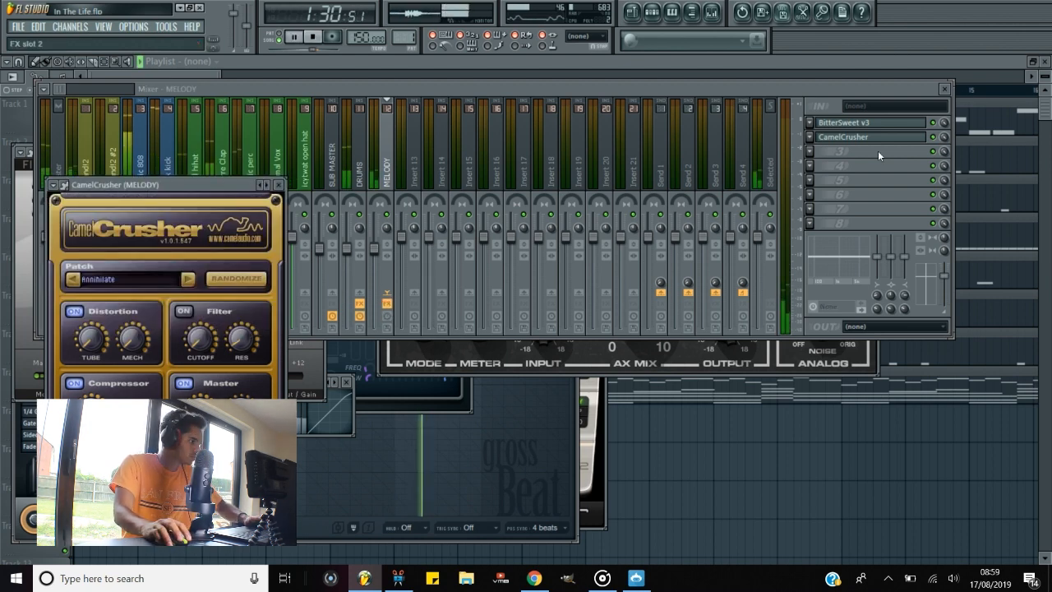
Add the Aphex Vintage Exciter Stereo to the MELODY bus with the PA Default preset and adjust its AX Mix during playback.
click(921, 151)
click(975, 439)
click(140, 293)
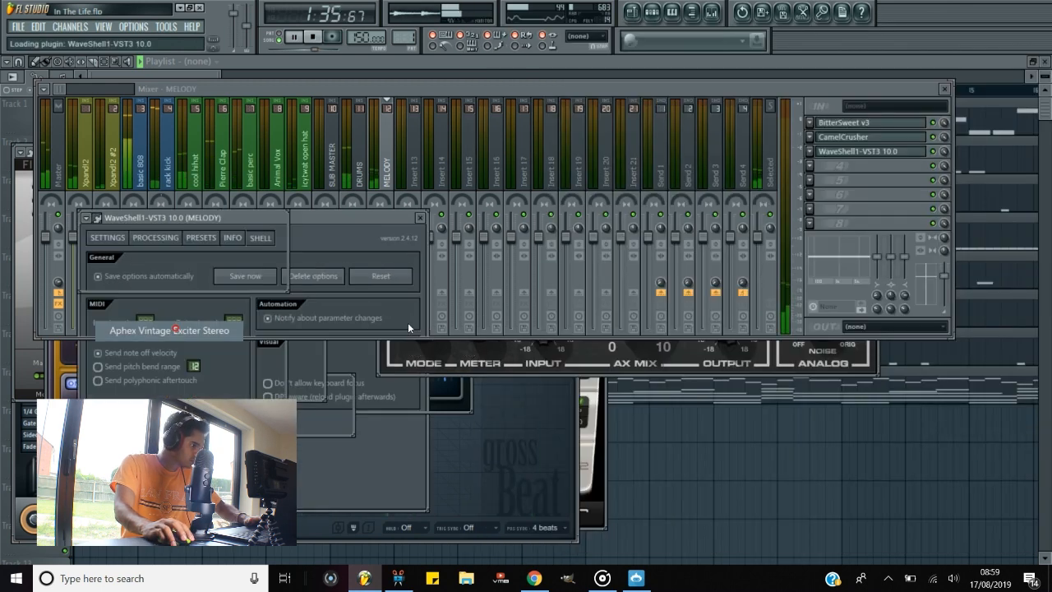
click(164, 331)
click(458, 234)
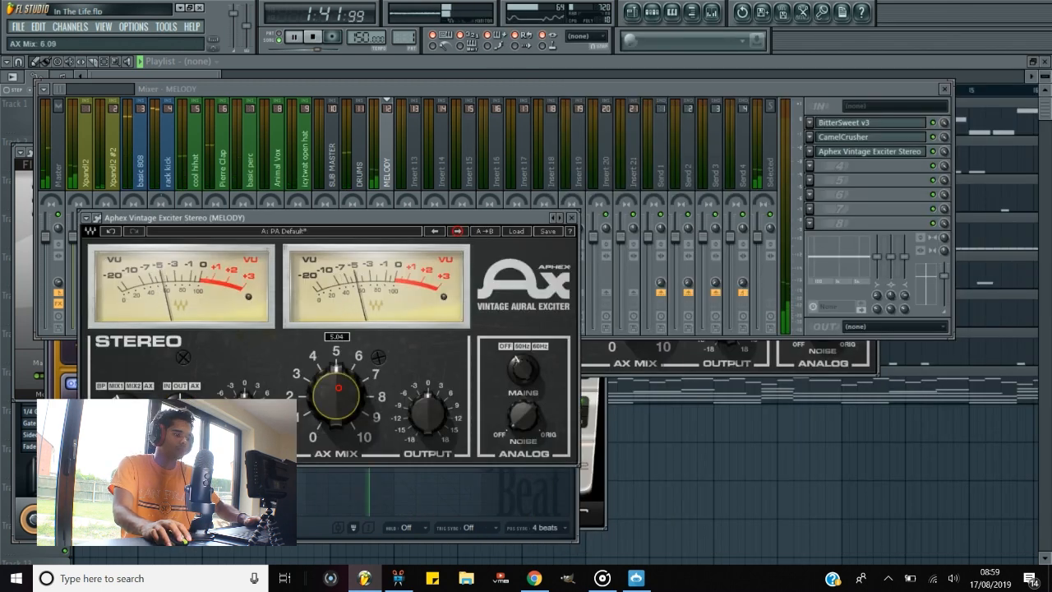
drag(332, 407, 331, 400)
key(space)
Add Fruity Reeverb 2 as the fourth MELODY effect and adjust its low-cut and high-cut frequencies.
click(385, 164)
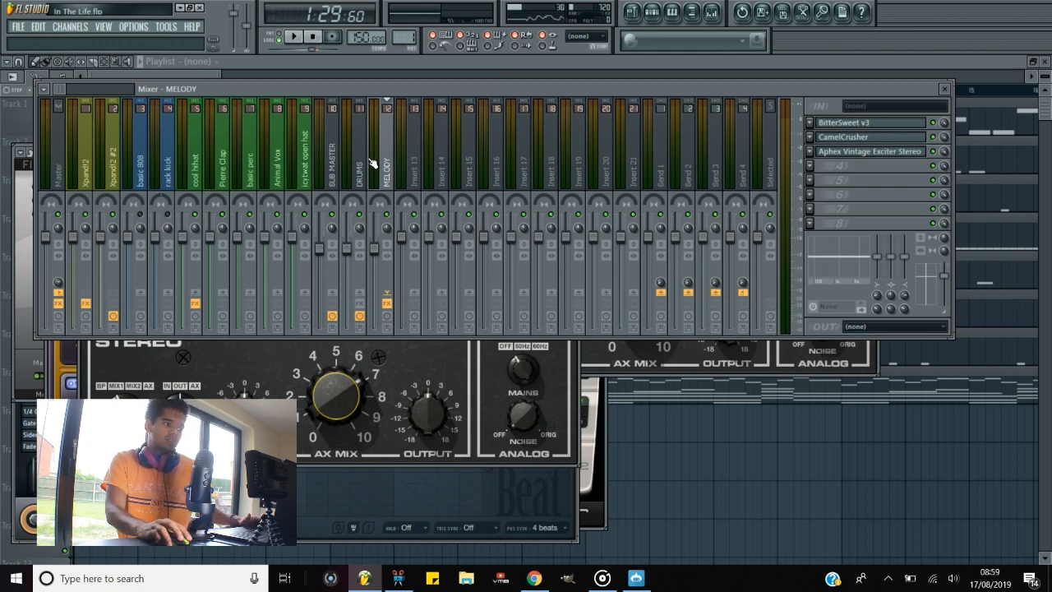
click(812, 167)
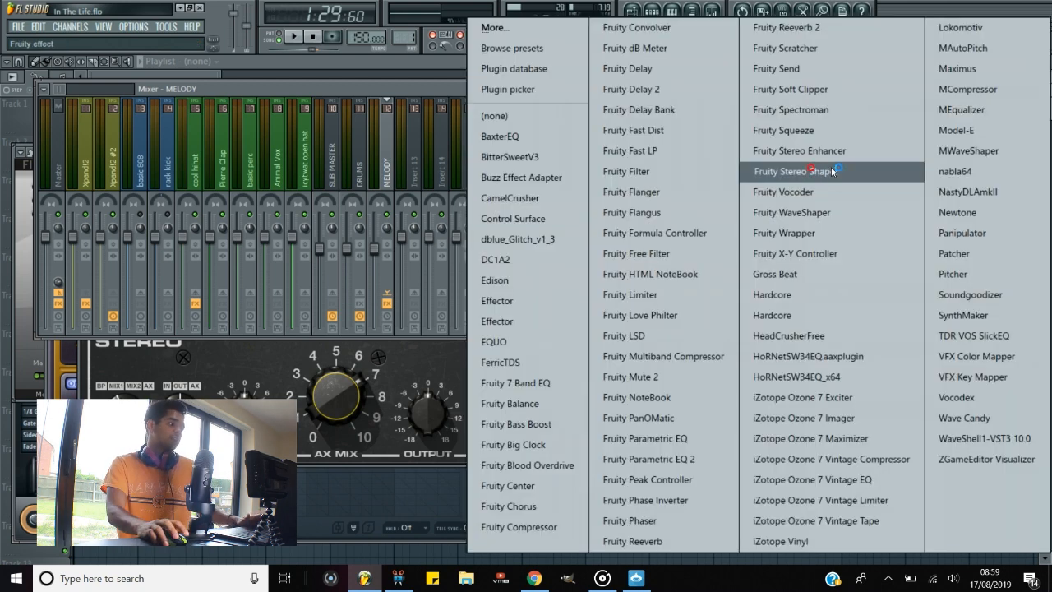
click(809, 27)
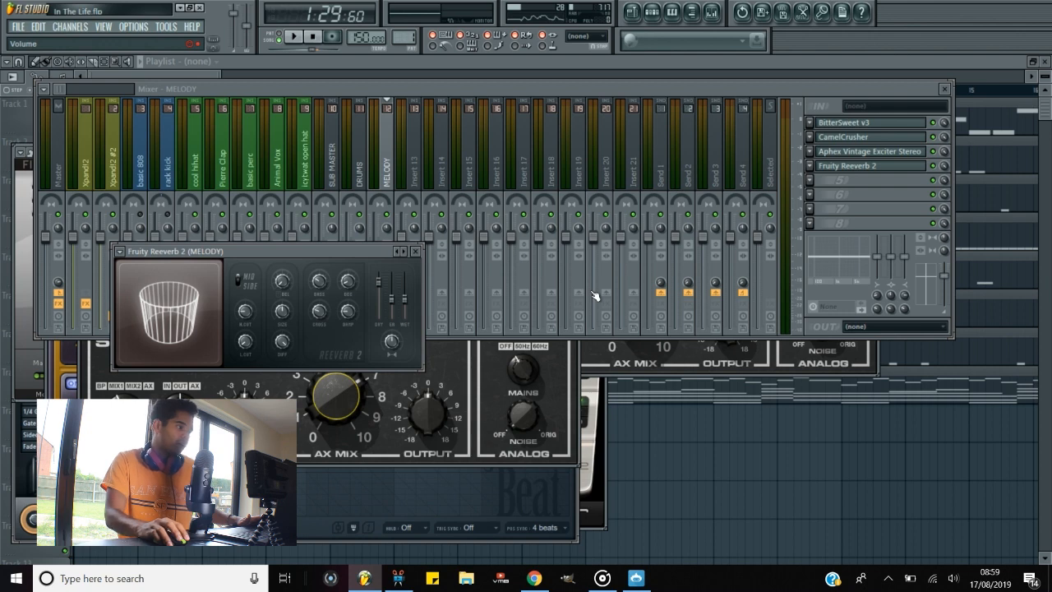
drag(245, 342, 245, 327)
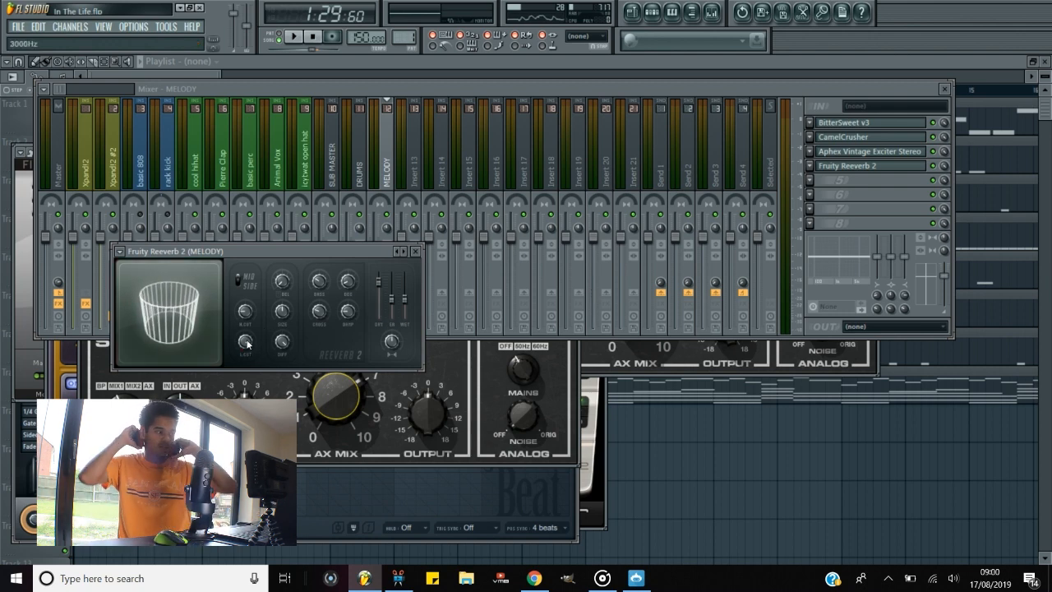
drag(249, 317, 258, 315)
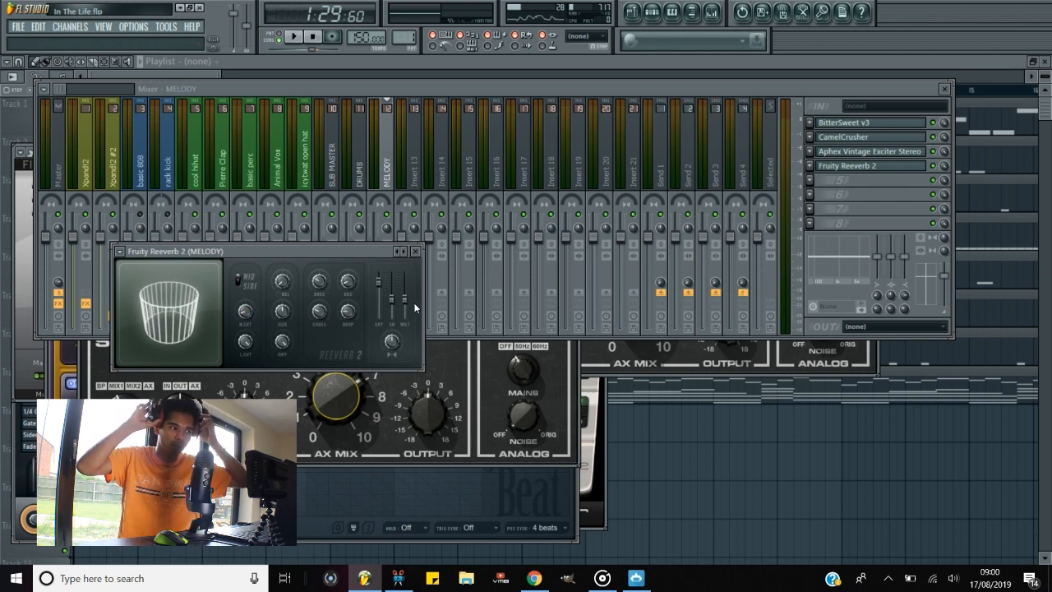
Mute the cool hihat and Pierre Clap tracks and set the MELODY reverb's damping to about 3.0 kHz during playback.
key(space)
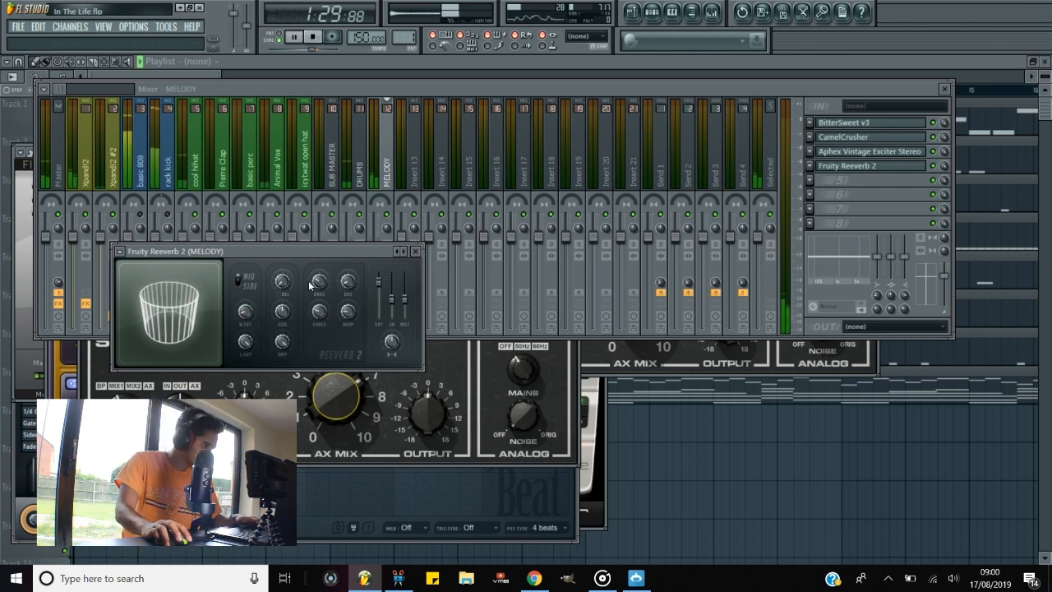
click(192, 213)
click(877, 165)
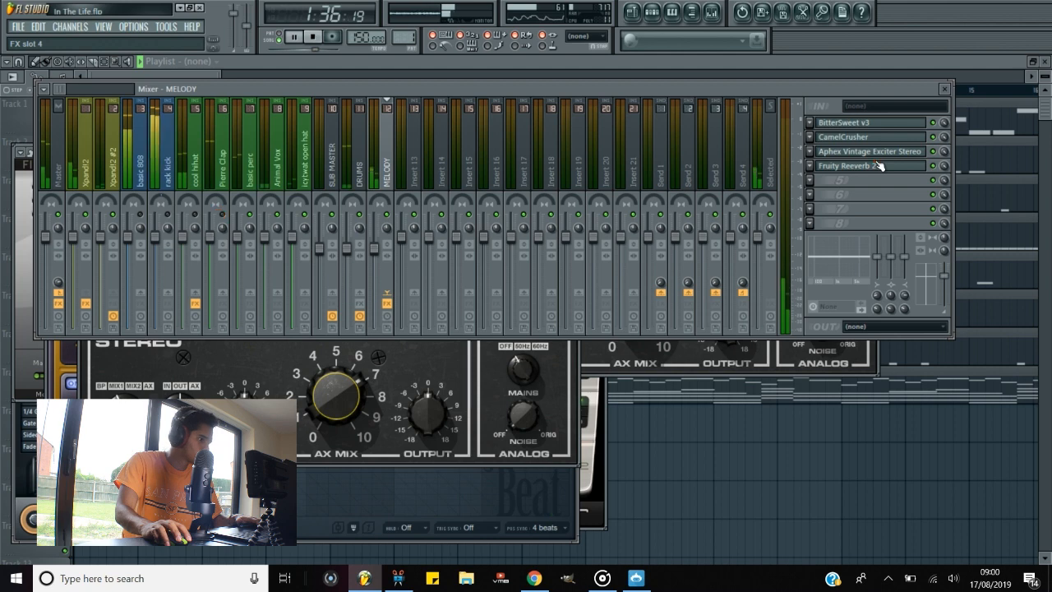
click(348, 311)
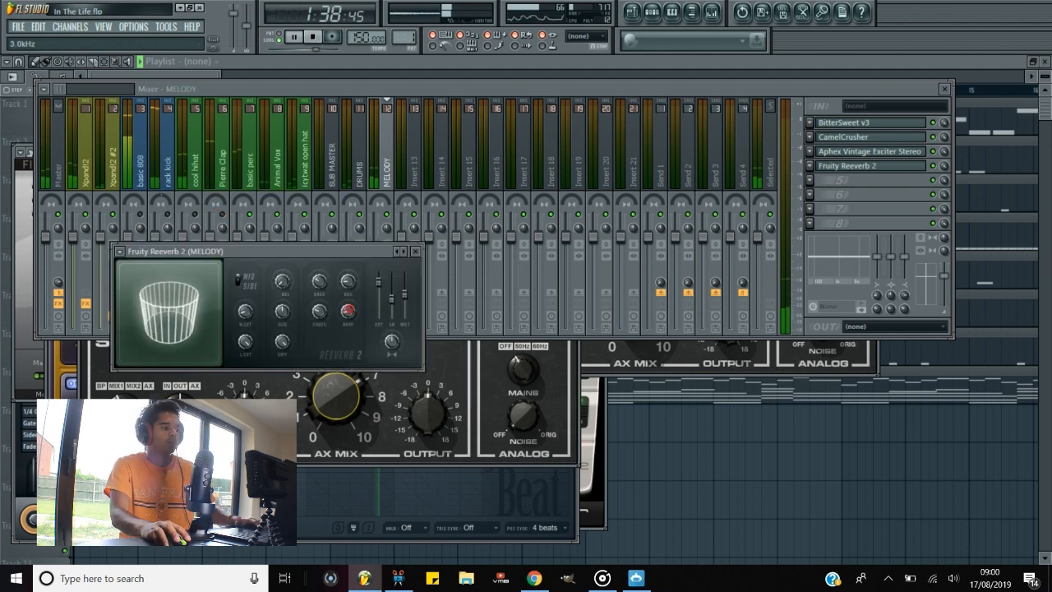
key(space)
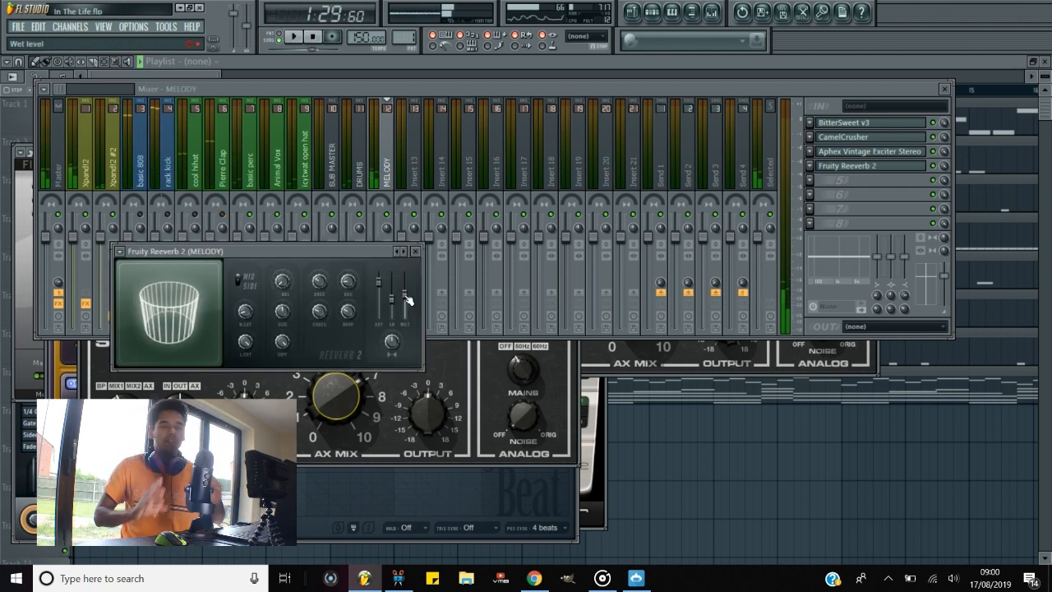
Raise the MELODY reverb's wet level and fine-tune its high cut while replaying the song.
key(space)
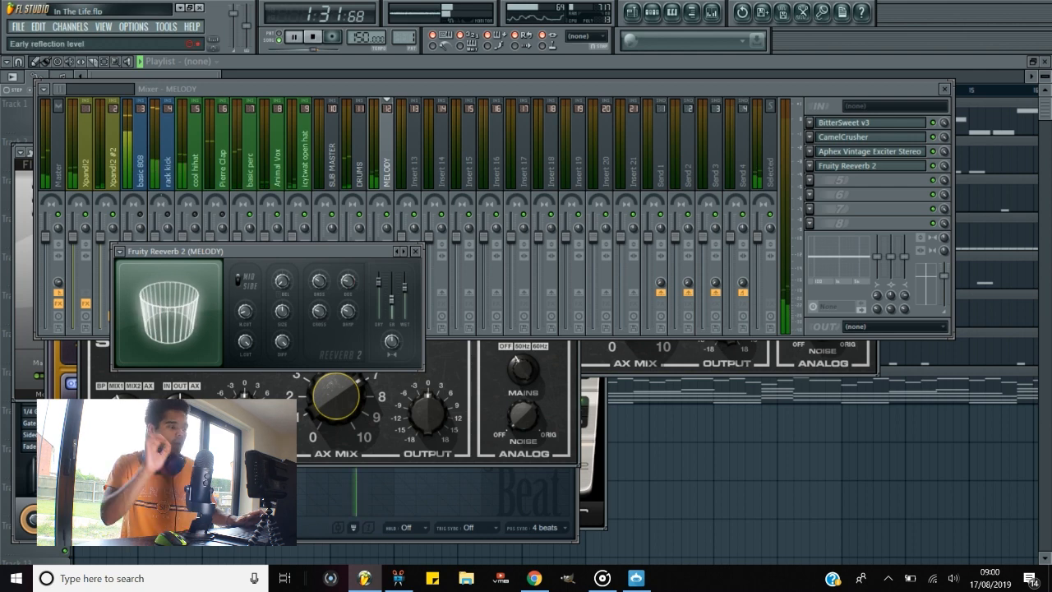
key(space)
key(space)
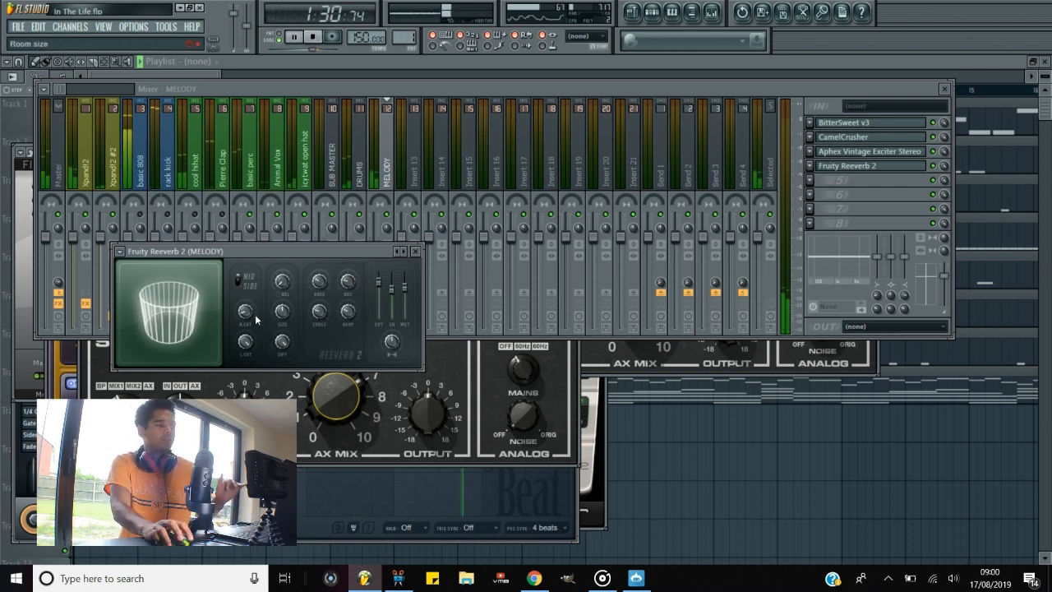
drag(246, 313, 252, 317)
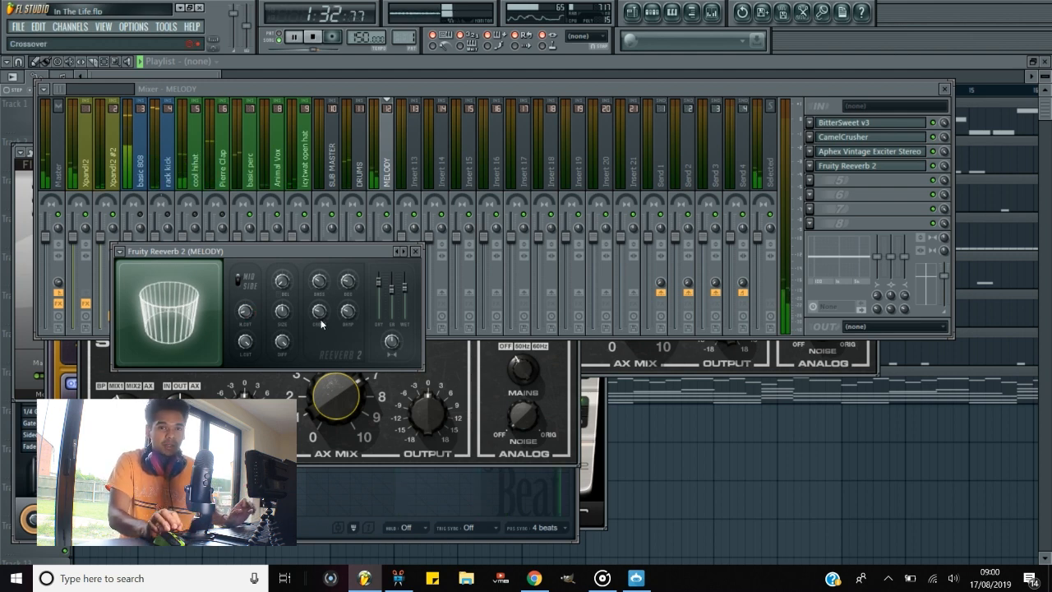
key(space)
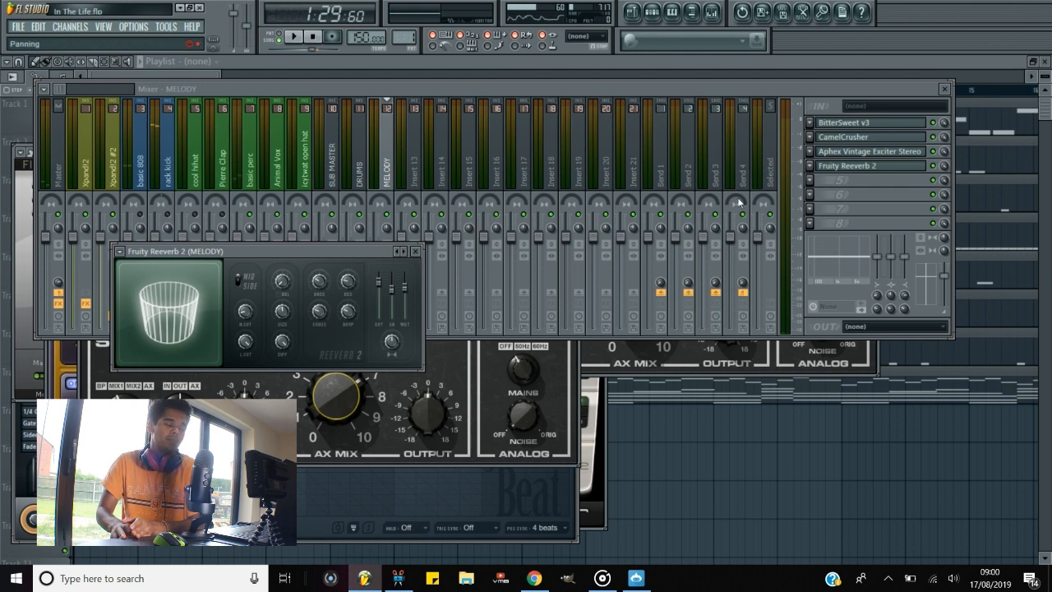
Add Fruity Parametric EQ 2 to the MELODY bus and set the band 1 high-pass cutoff to about 198 Hz during playback.
click(833, 179)
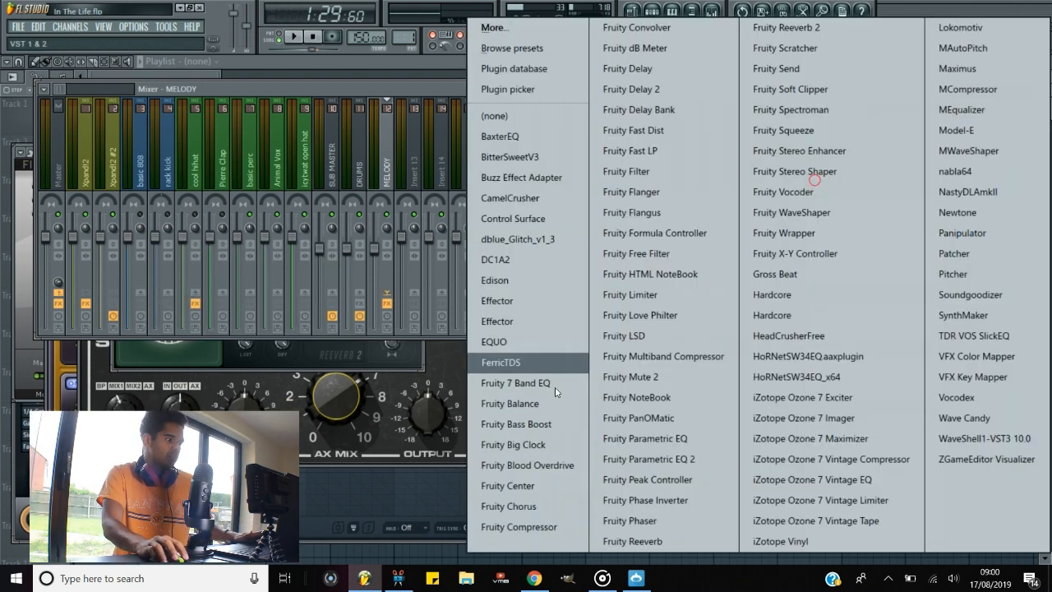
click(645, 458)
click(554, 283)
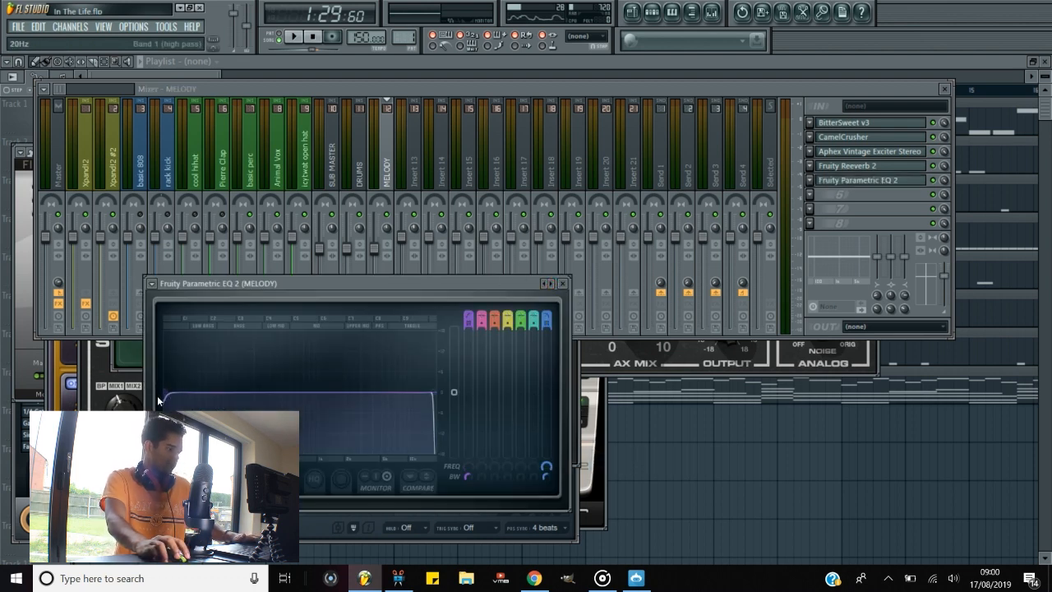
key(space)
drag(165, 393, 253, 393)
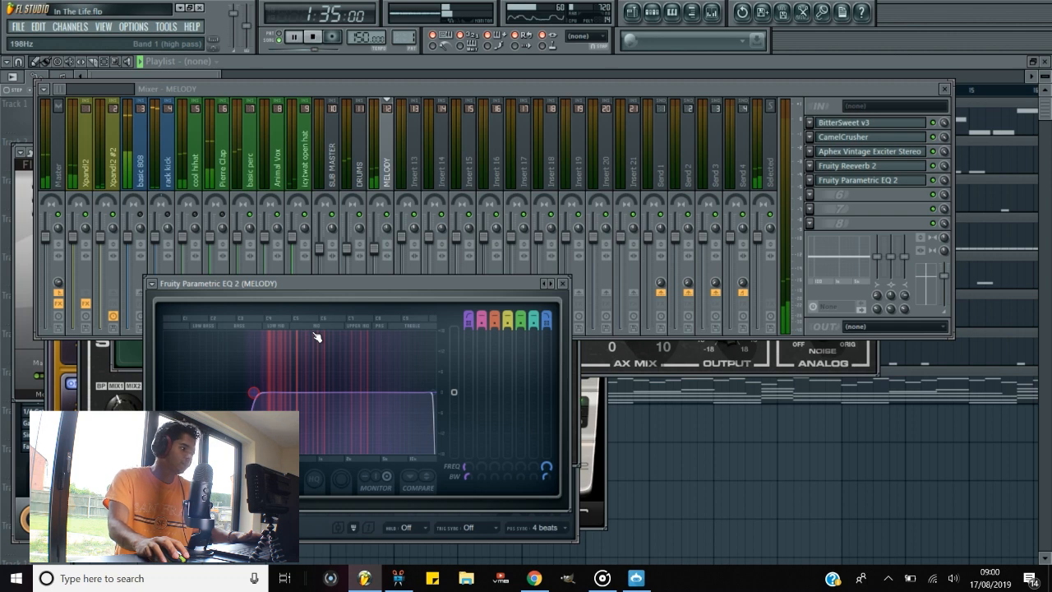
key(space)
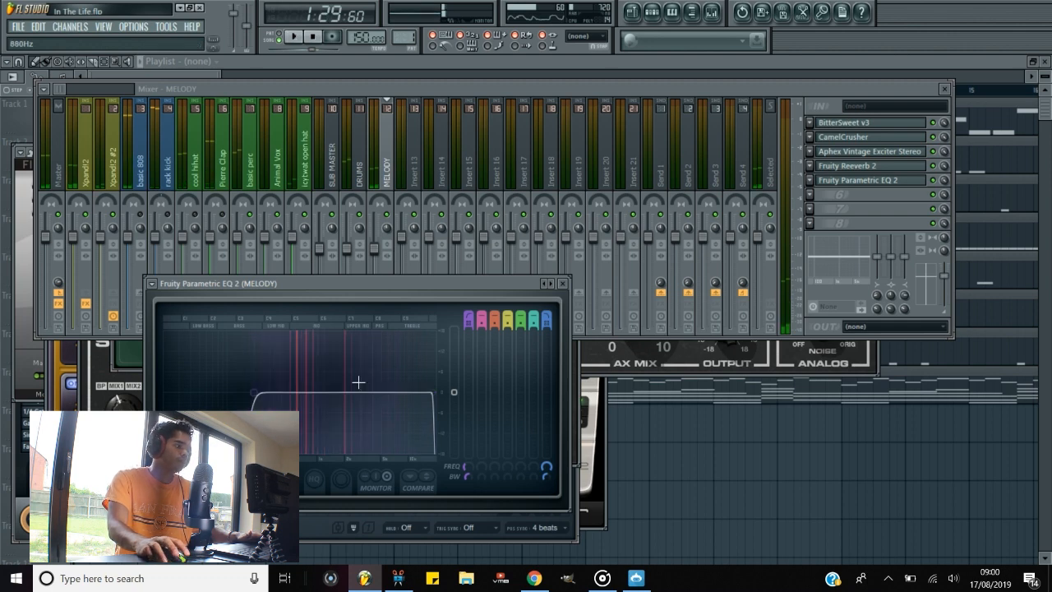
Turn off the band 7 low-pass filter in the MELODY bus's Fruity Parametric EQ 2.
mouse_move(441, 400)
mouse_down()
mouse_move(425, 390)
mouse_move(432, 403)
mouse_up()
right_click(429, 393)
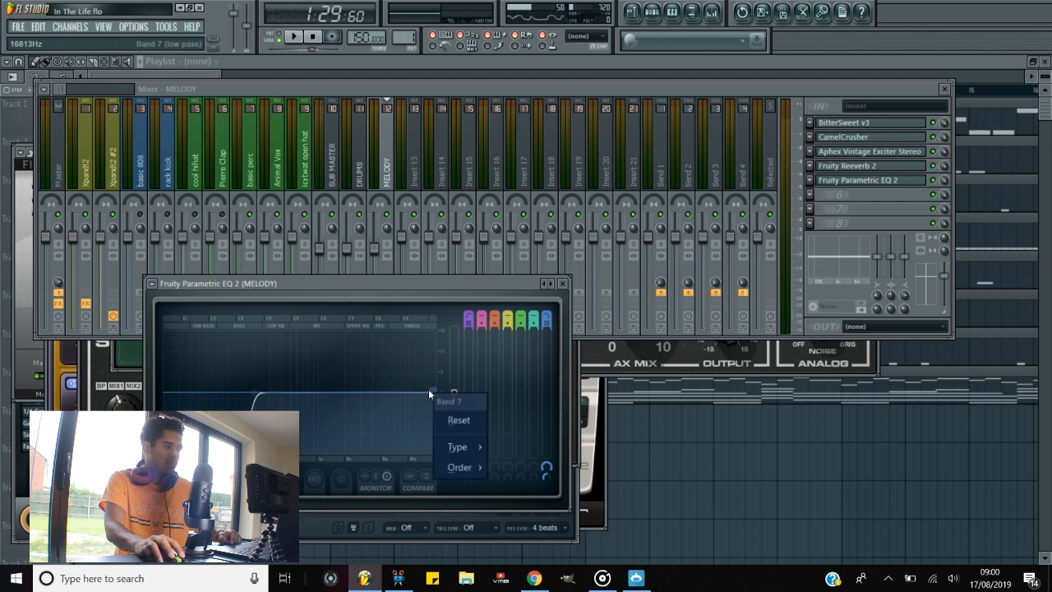
mouse_move(455, 443)
click(518, 397)
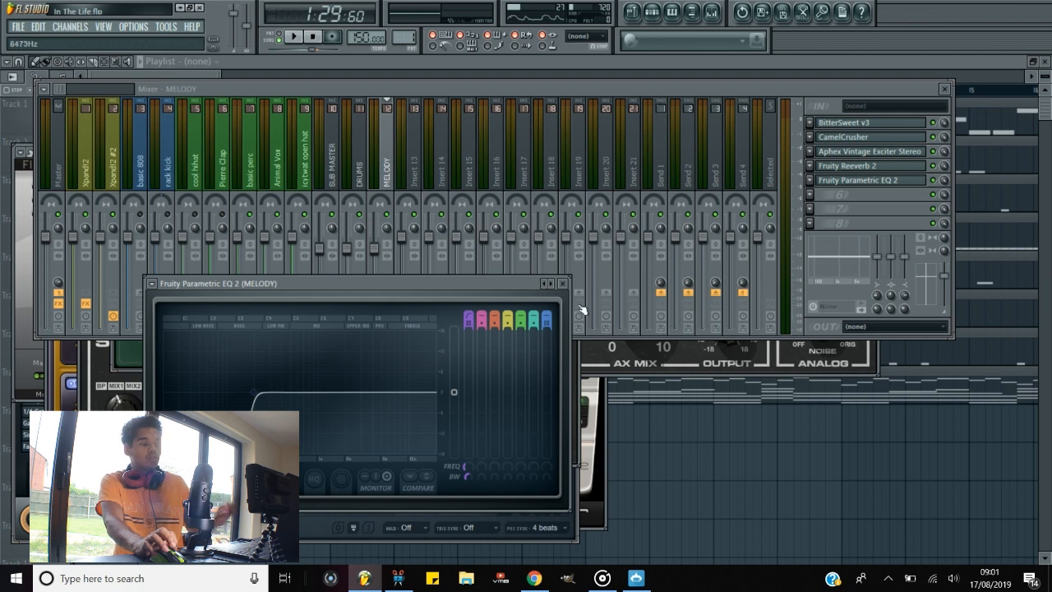
click(369, 219)
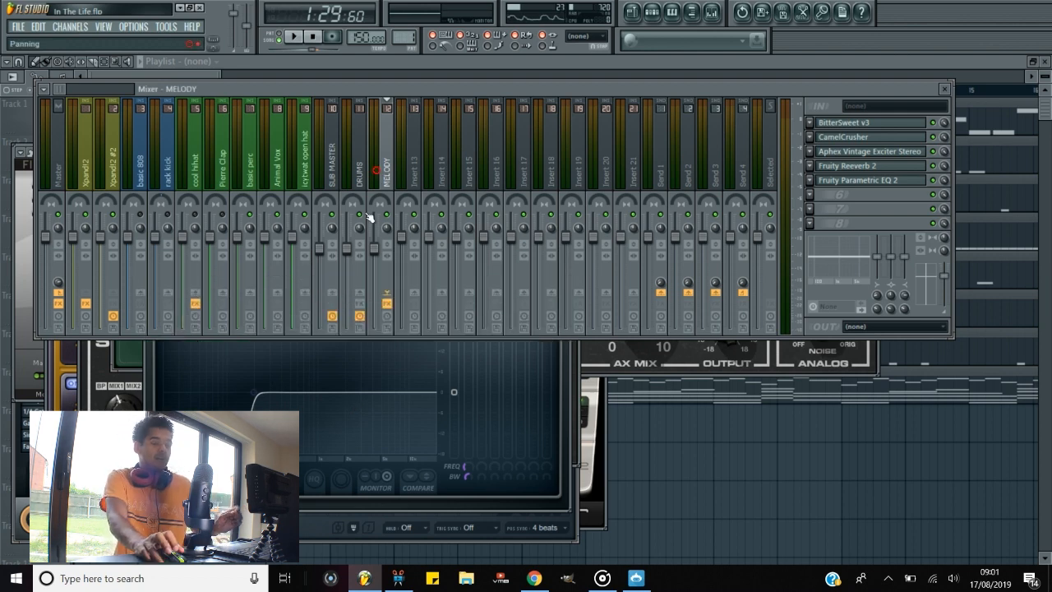
Solo the basic 808 track and boost its mixer EQ low and mid bands during playback, with the mid band at about 1253 Hz.
click(172, 168)
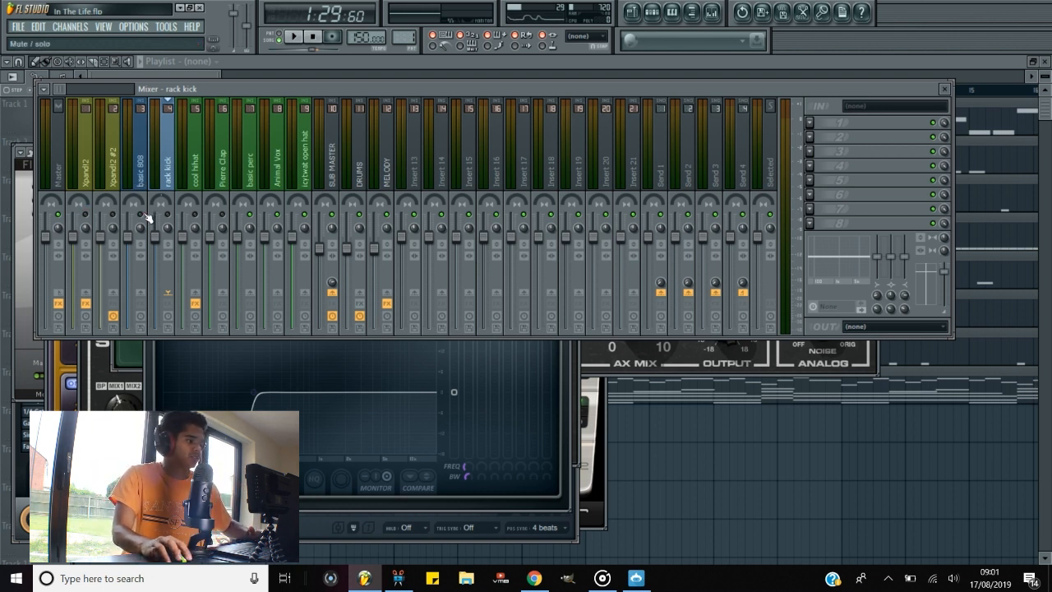
click(144, 216)
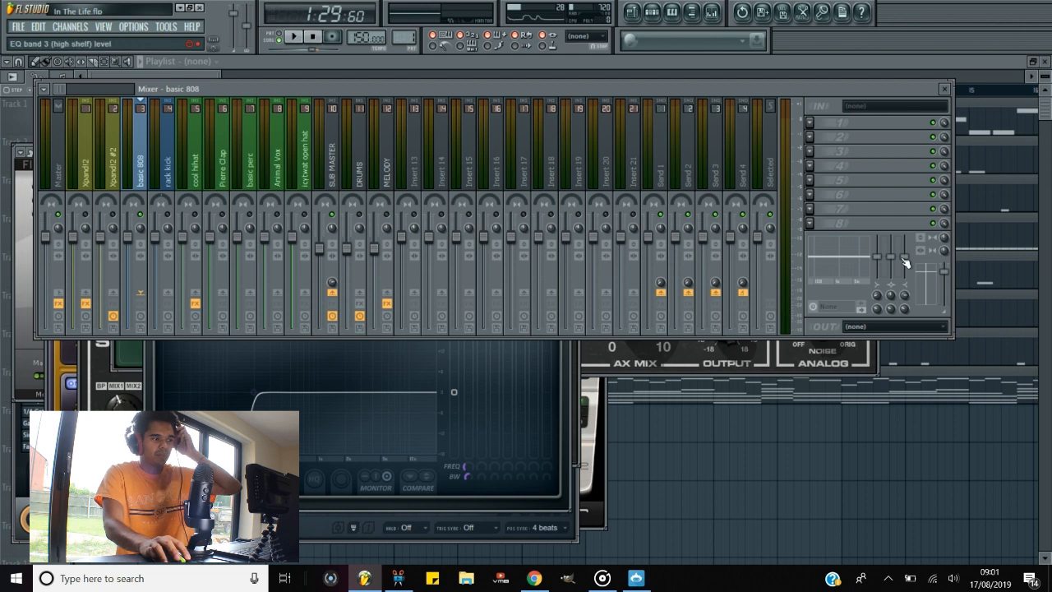
key(space)
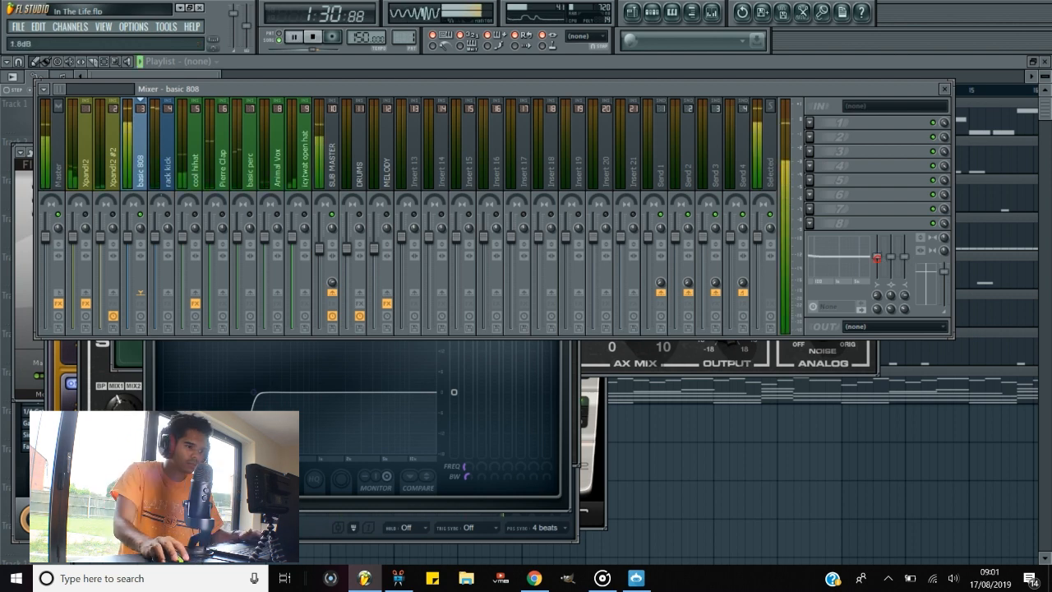
drag(891, 295, 891, 288)
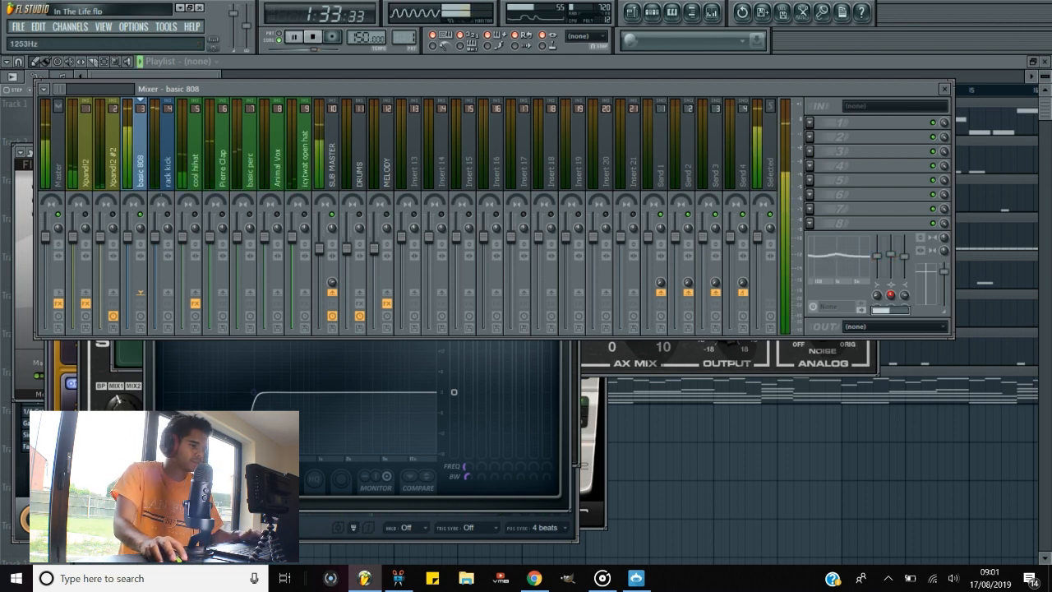
key(space)
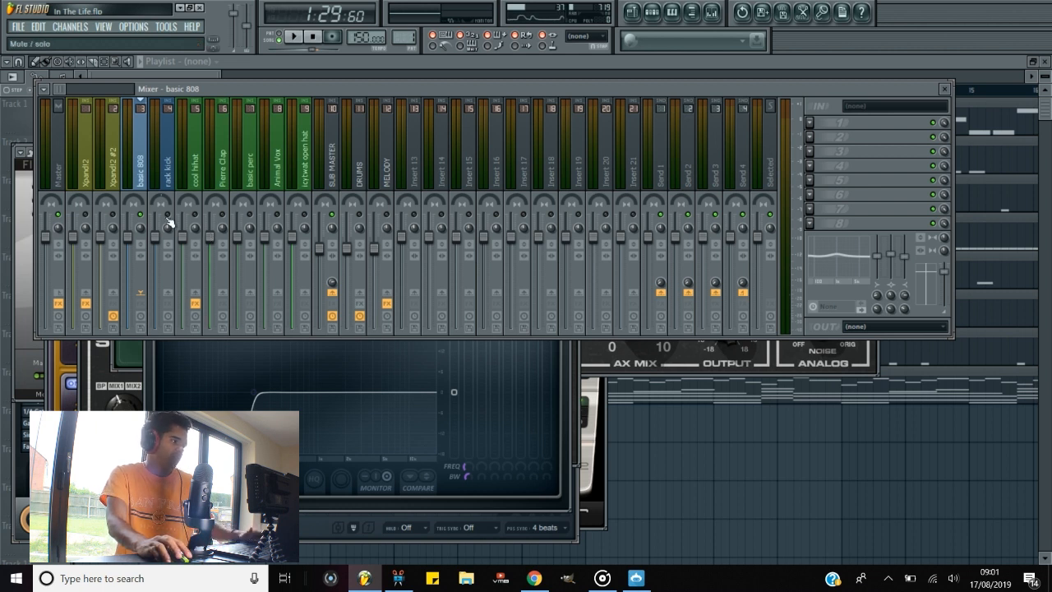
Solo the rack kick track and boost its mixer EQ mid band and low shelf, the low shelf by about 1.4 dB, during playback.
click(168, 162)
key(space)
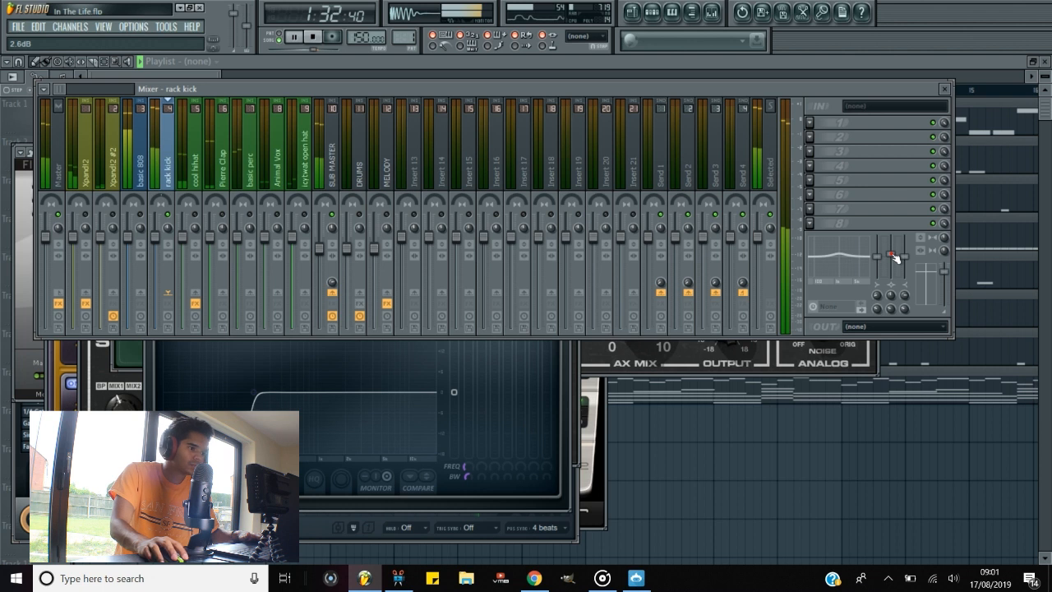
drag(896, 257, 885, 260)
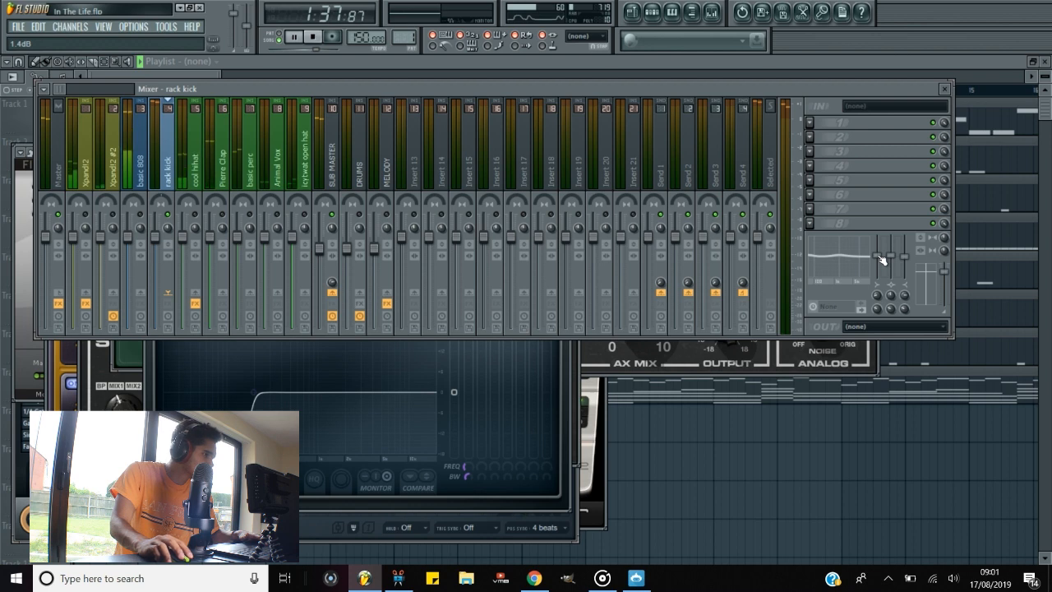
key(space)
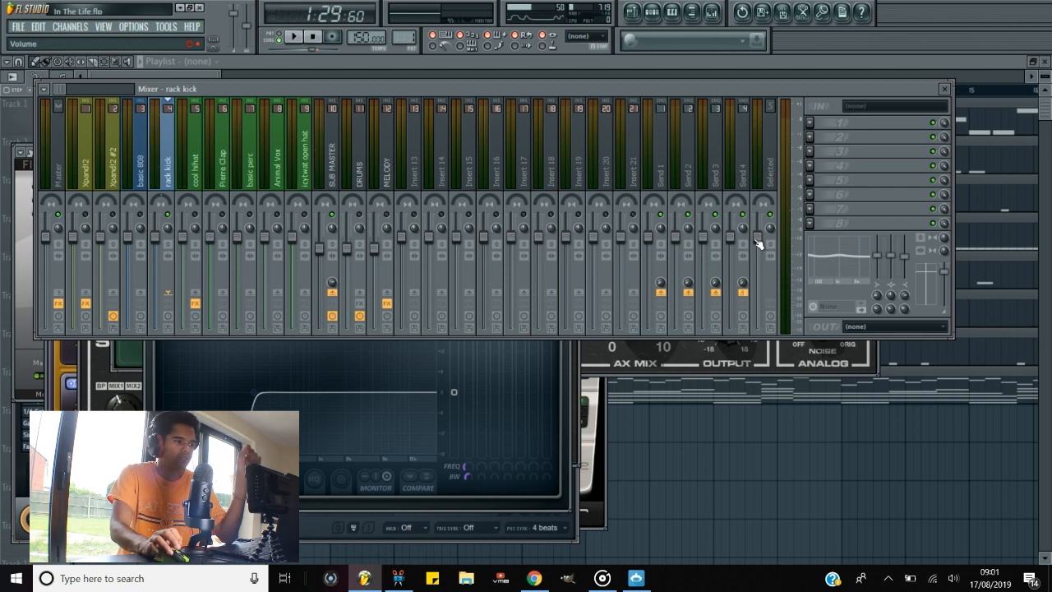
Raise the system volume to 78 and return to the mixer.
key(XF86AudioRaiseVolume)
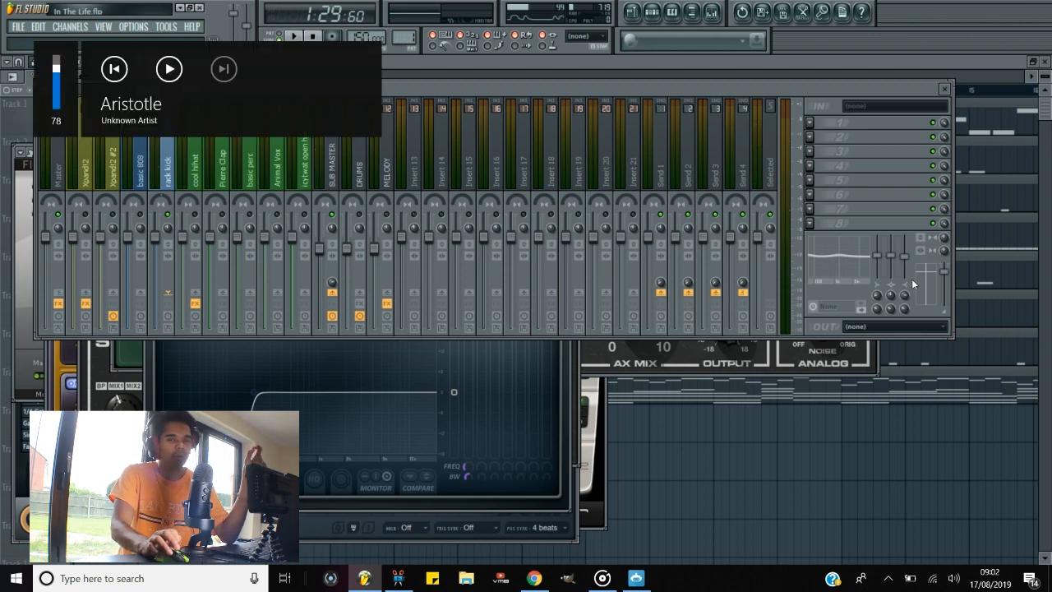
key(super)
click(606, 88)
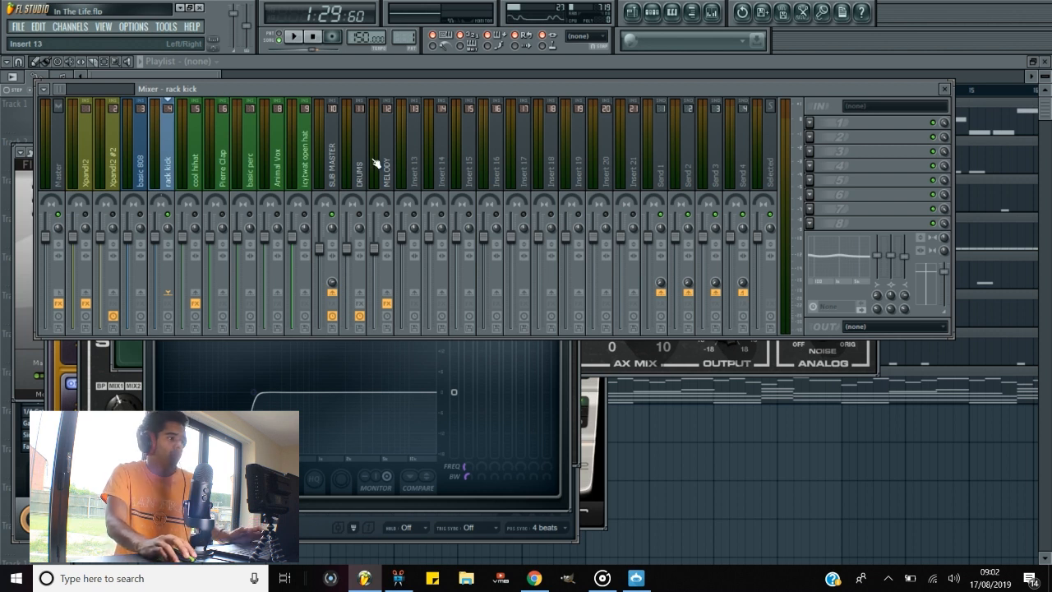
Unmute basic 808 alongside the rack kick and load Aphex Vintage Exciter Stereo from WaveShell1-VST3 10.0 on the SUB MASTER bus.
click(328, 157)
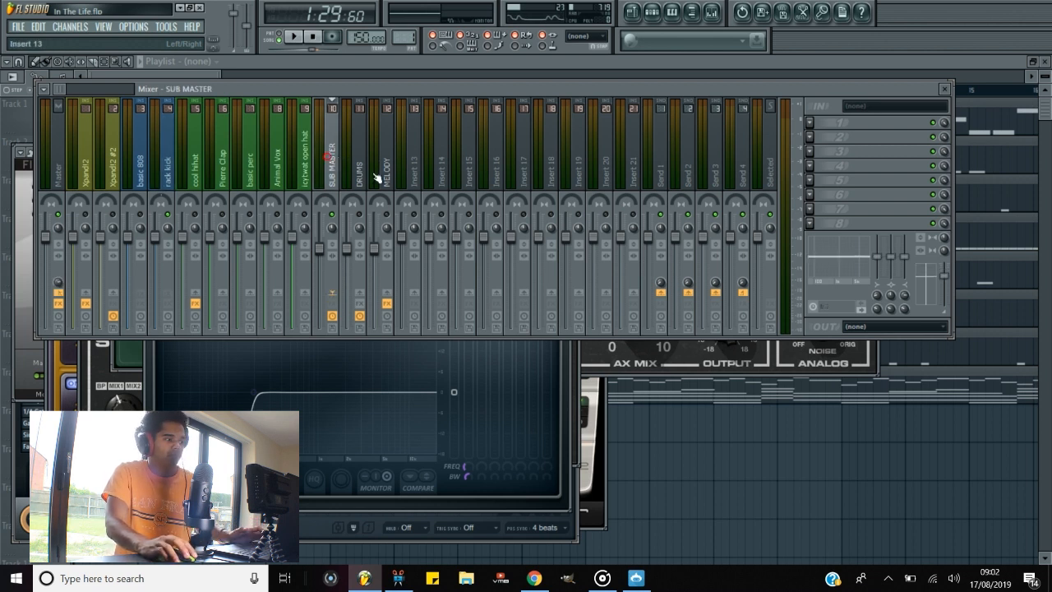
click(143, 215)
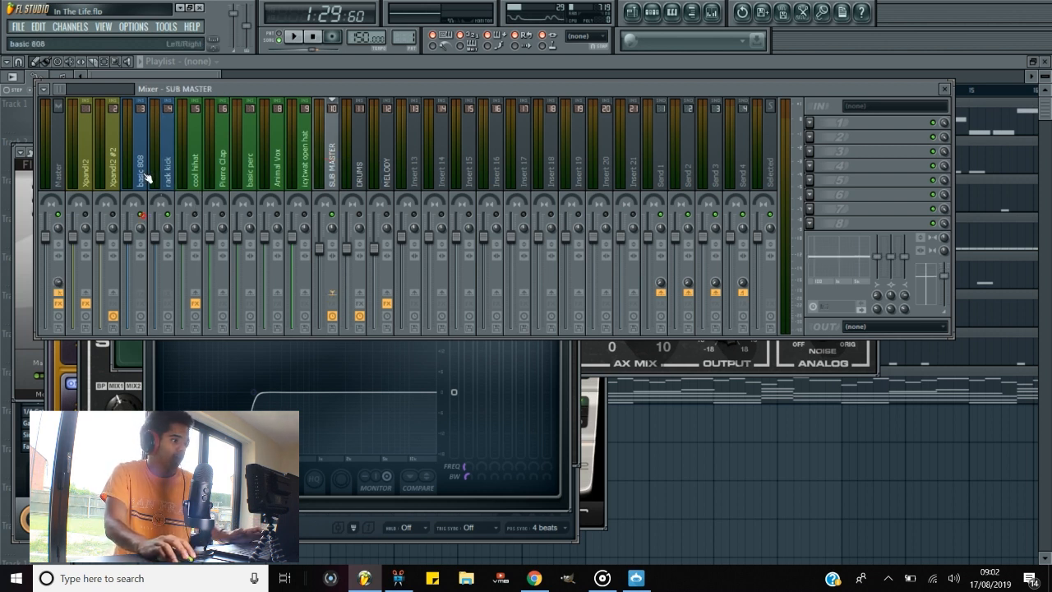
click(810, 123)
click(973, 438)
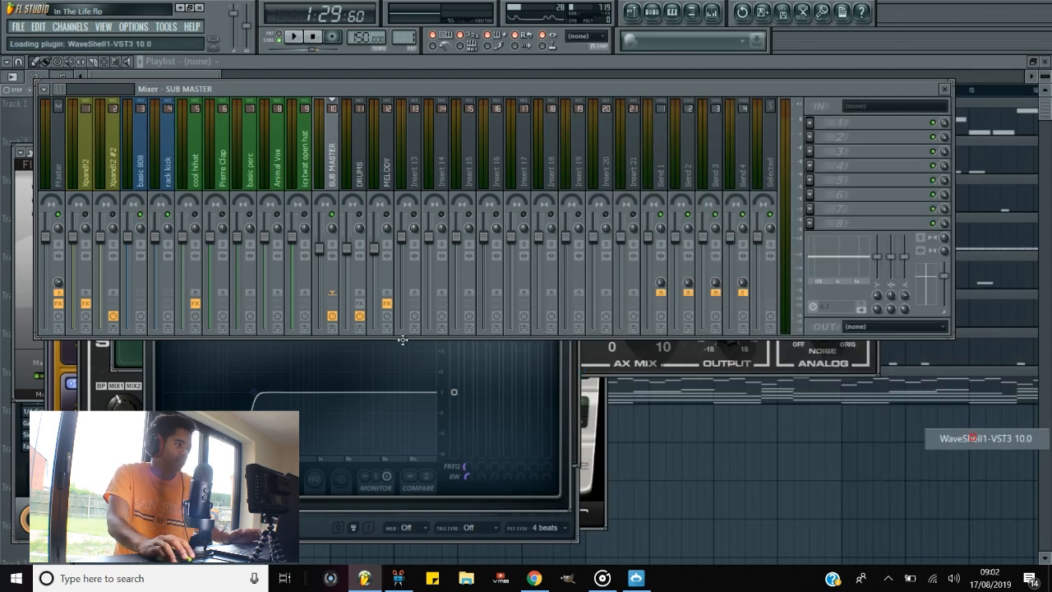
click(148, 227)
click(146, 263)
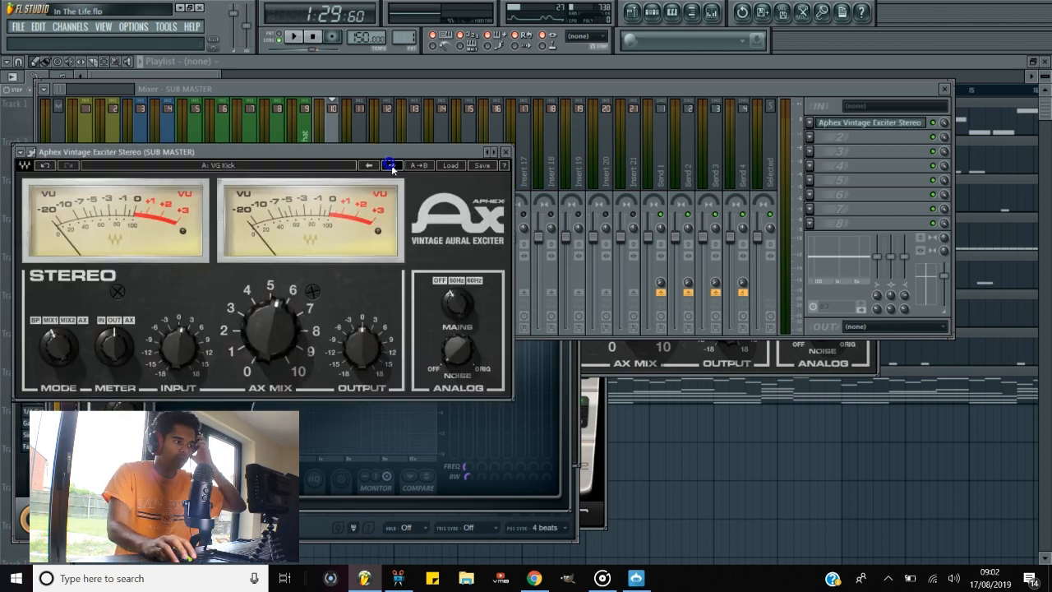
Compare the VG Snare and VG Kick exciter presets, keep VG Kick and raise its AX Mix to about 7.4 during playback.
click(392, 166)
key(space)
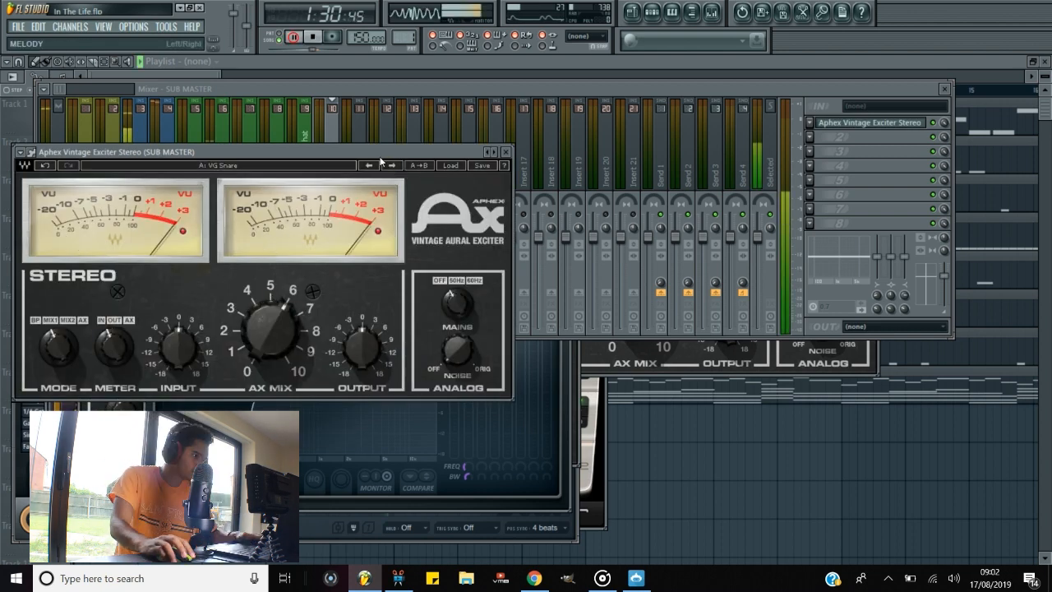
click(369, 166)
drag(284, 334, 284, 316)
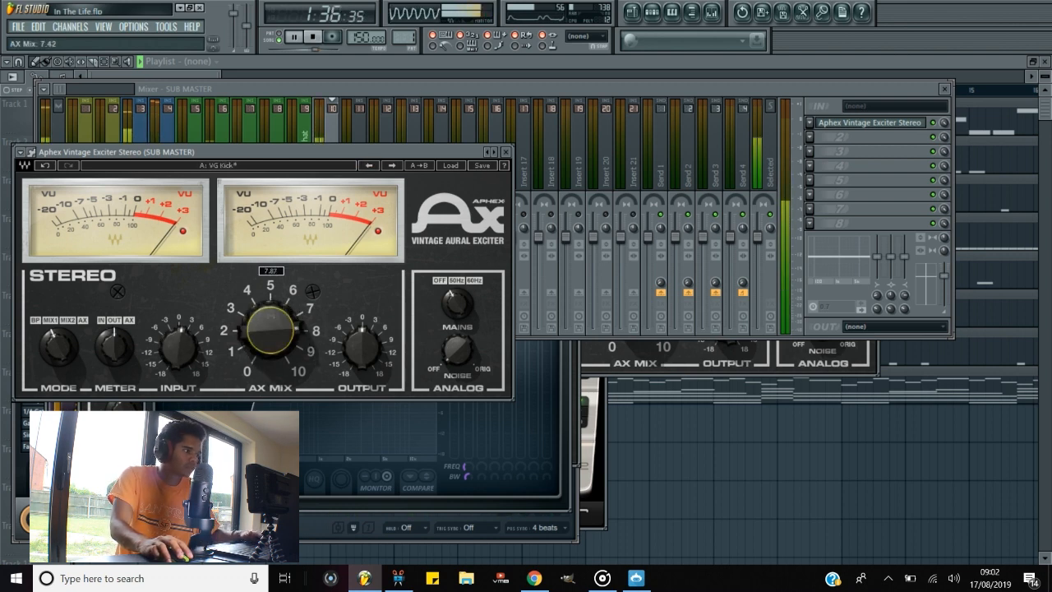
key(space)
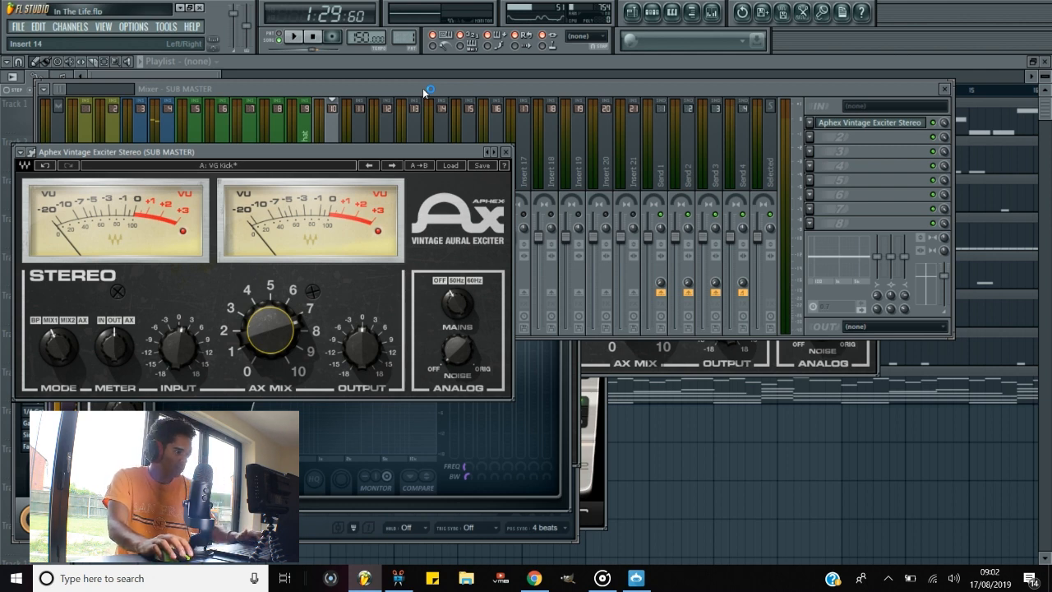
click(424, 91)
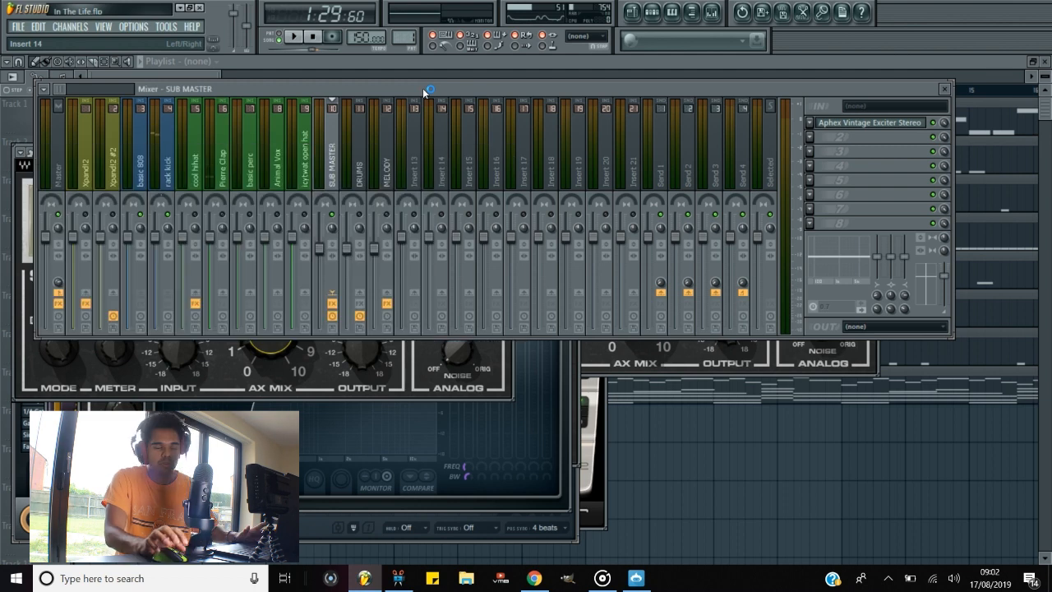